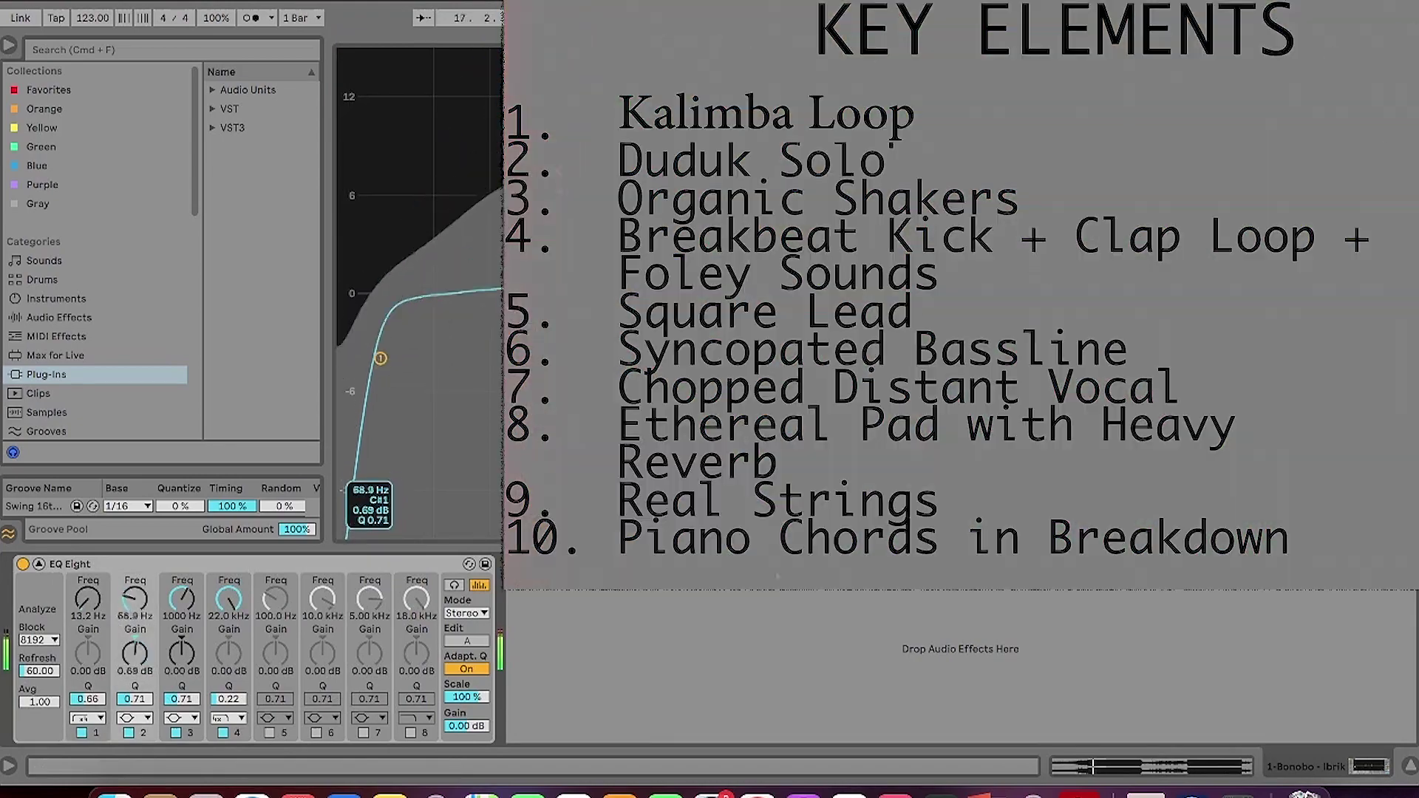
Nudge the second EQ Eight band on the Bonobo - Ibrik chain and collapse the enlarged EQ display.
left_click_drag(613, 289, 614, 294)
mouse_move(380, 358)
left_mouse_down()
mouse_move(798, 260)
mouse_move(463, 320)
mouse_move(390, 340)
mouse_move(386, 354)
left_mouse_up()
left_click(39, 564)
left_click(345, 123)
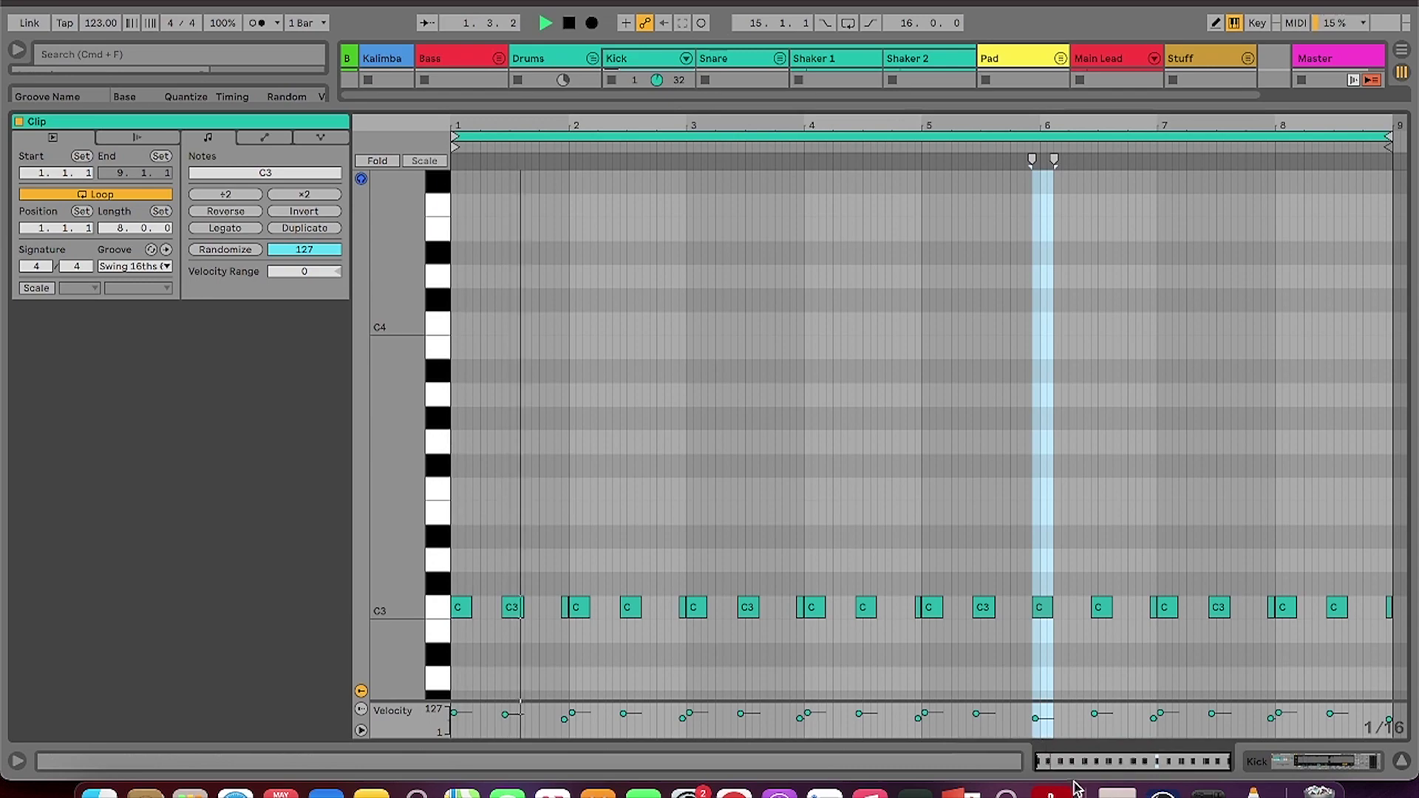
Inspect the Kick clip's C3 notes and the 02. Fouk - Leftys Bar sample, and select the Bonobo - Ibrik chain.
left_click_drag(1065, 761, 1064, 785)
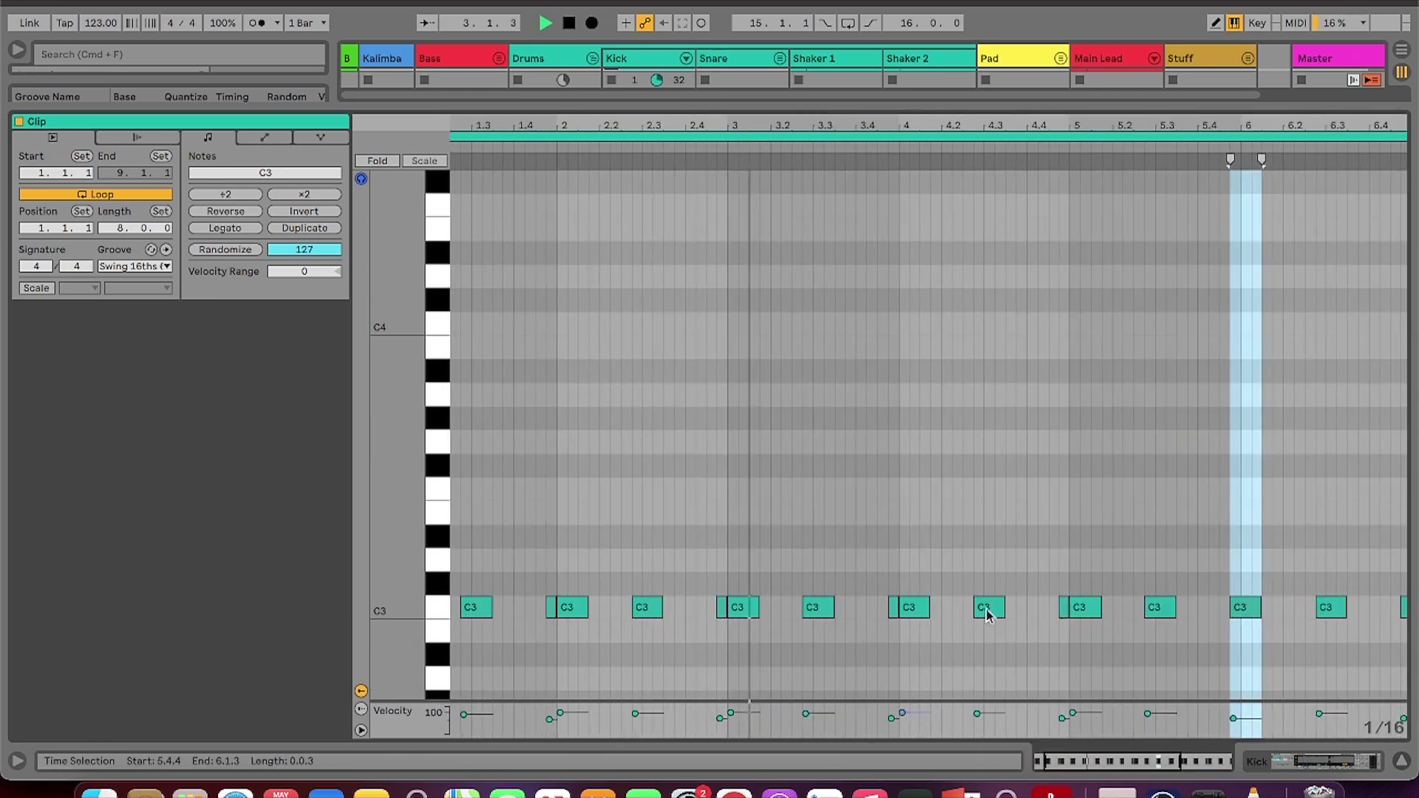
left_click(1323, 763)
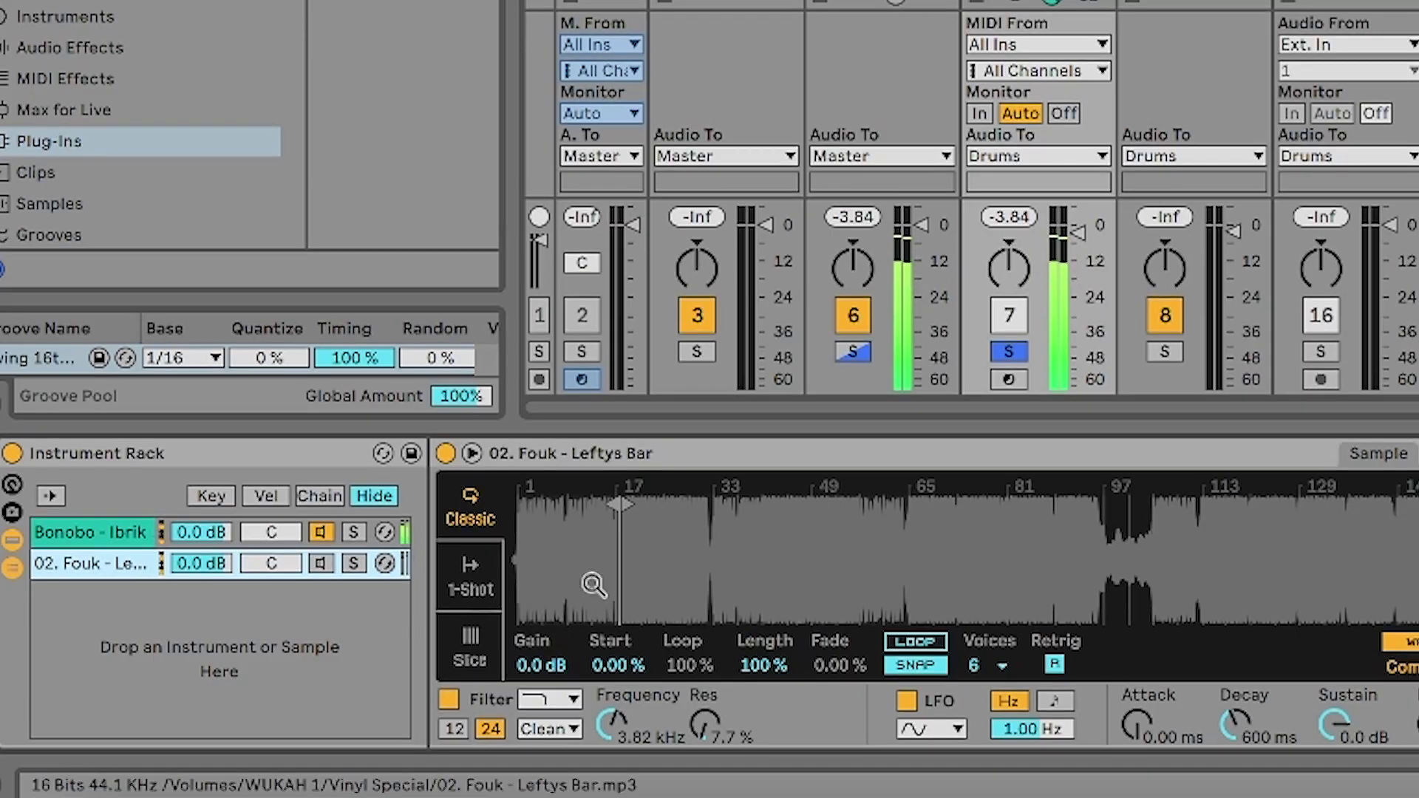
left_click_drag(387, 650, 387, 687)
left_click_drag(602, 579, 601, 621)
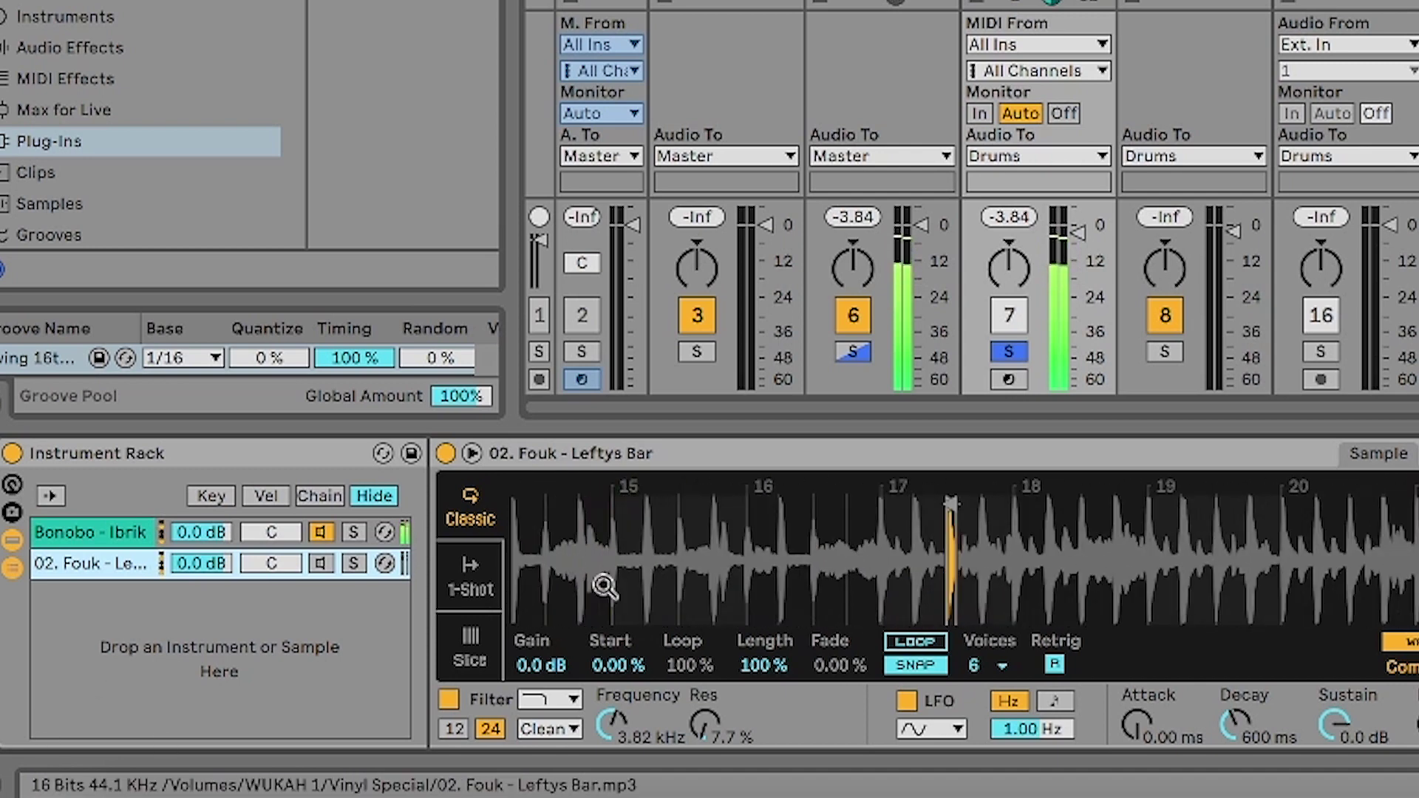
left_click(102, 534)
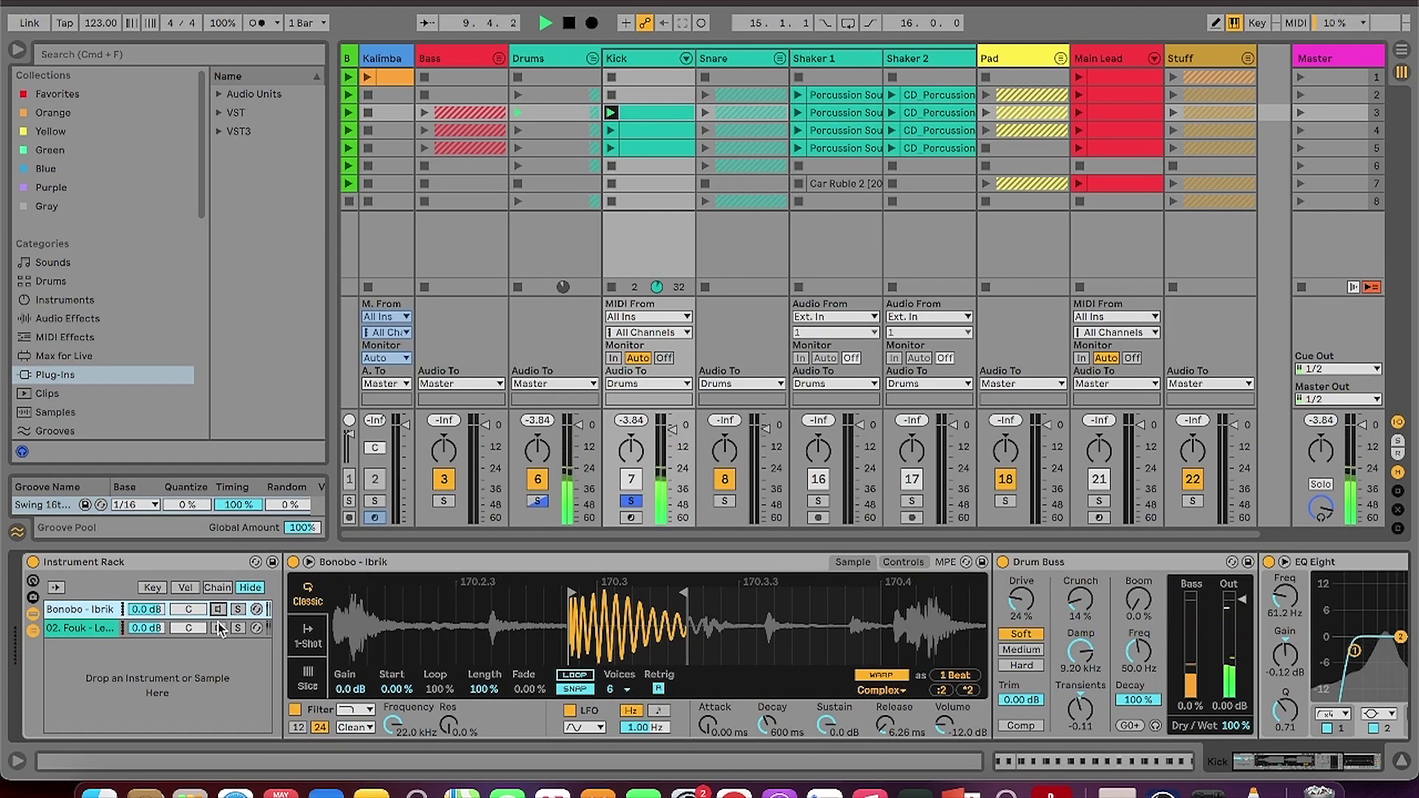
Examine the 02. Fouk - Leftys Bar kick hit up close, turn on its Drum Buss and unfold its EQ Eight.
left_click(141, 569)
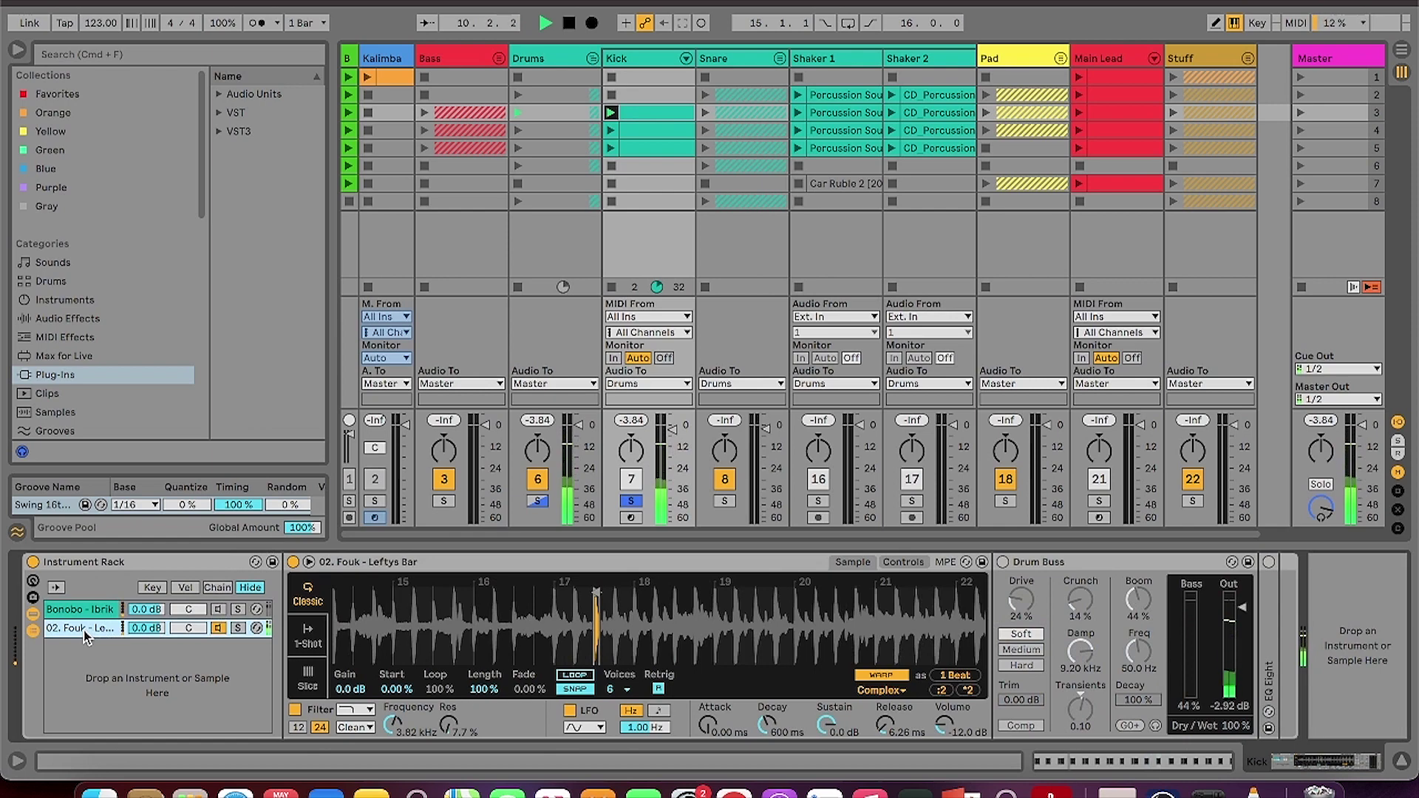
left_click_drag(573, 643, 373, 719)
left_click(1002, 563)
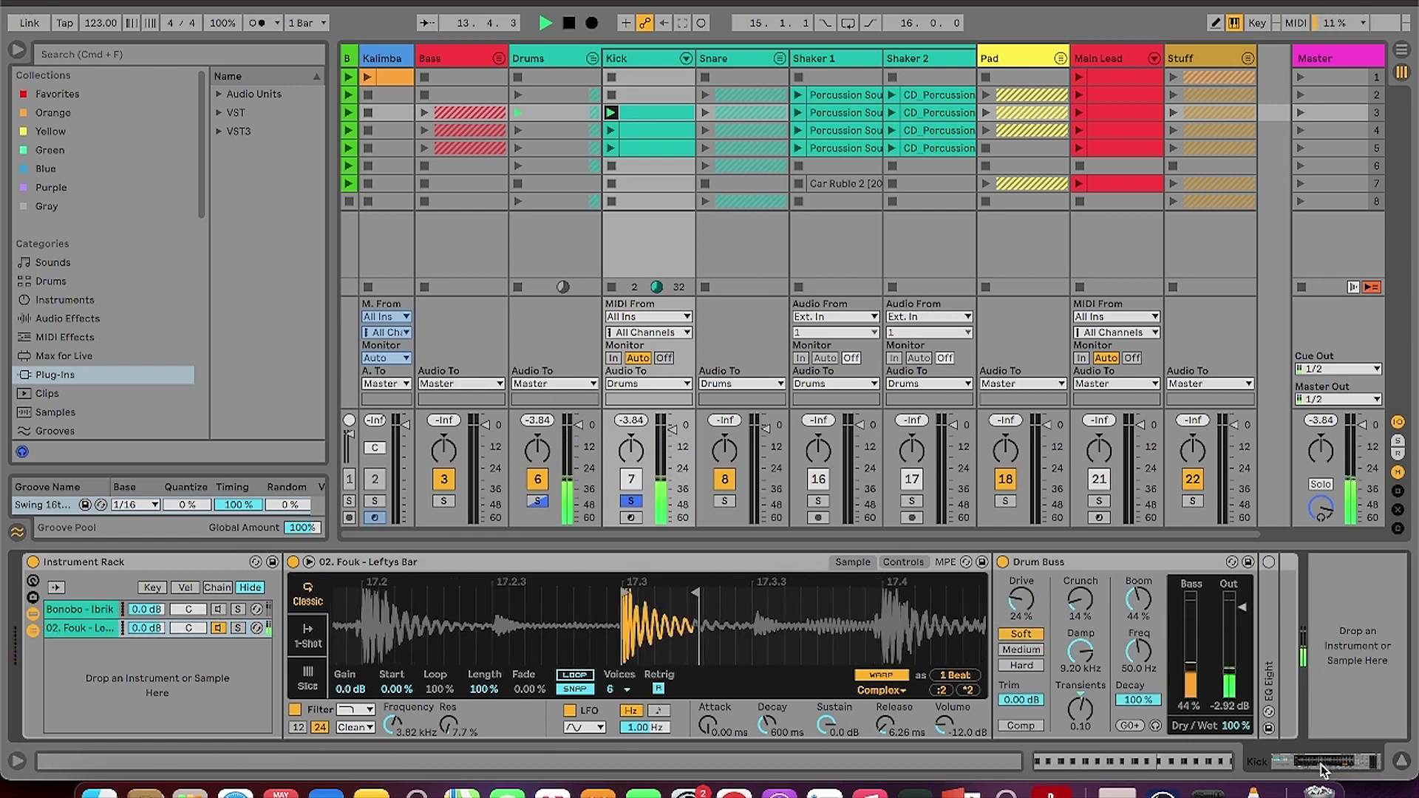
double_click(1272, 604)
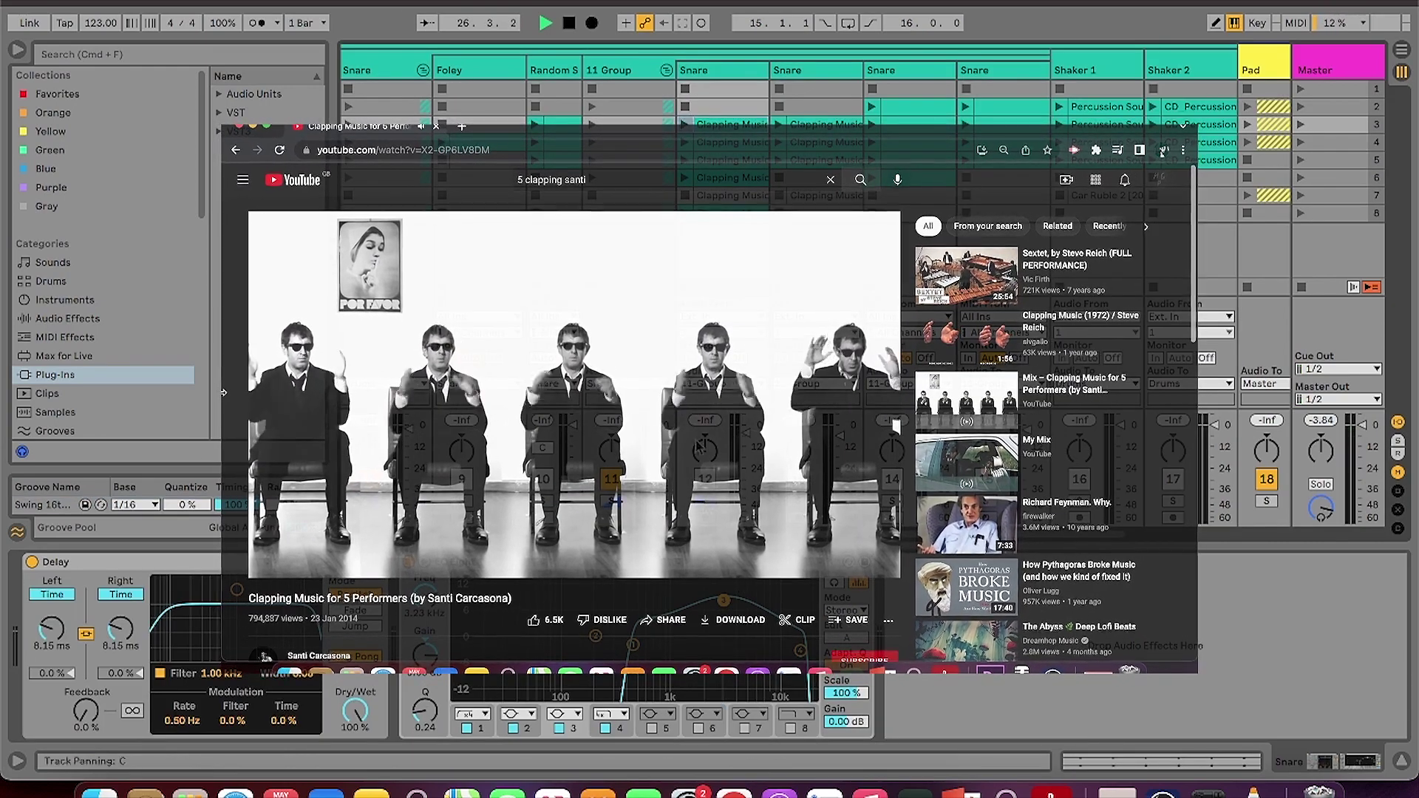
Launch the scene 3 clapping clip on snare track 12 and turn on the track's EQ Eight and Delay.
left_click(686, 125)
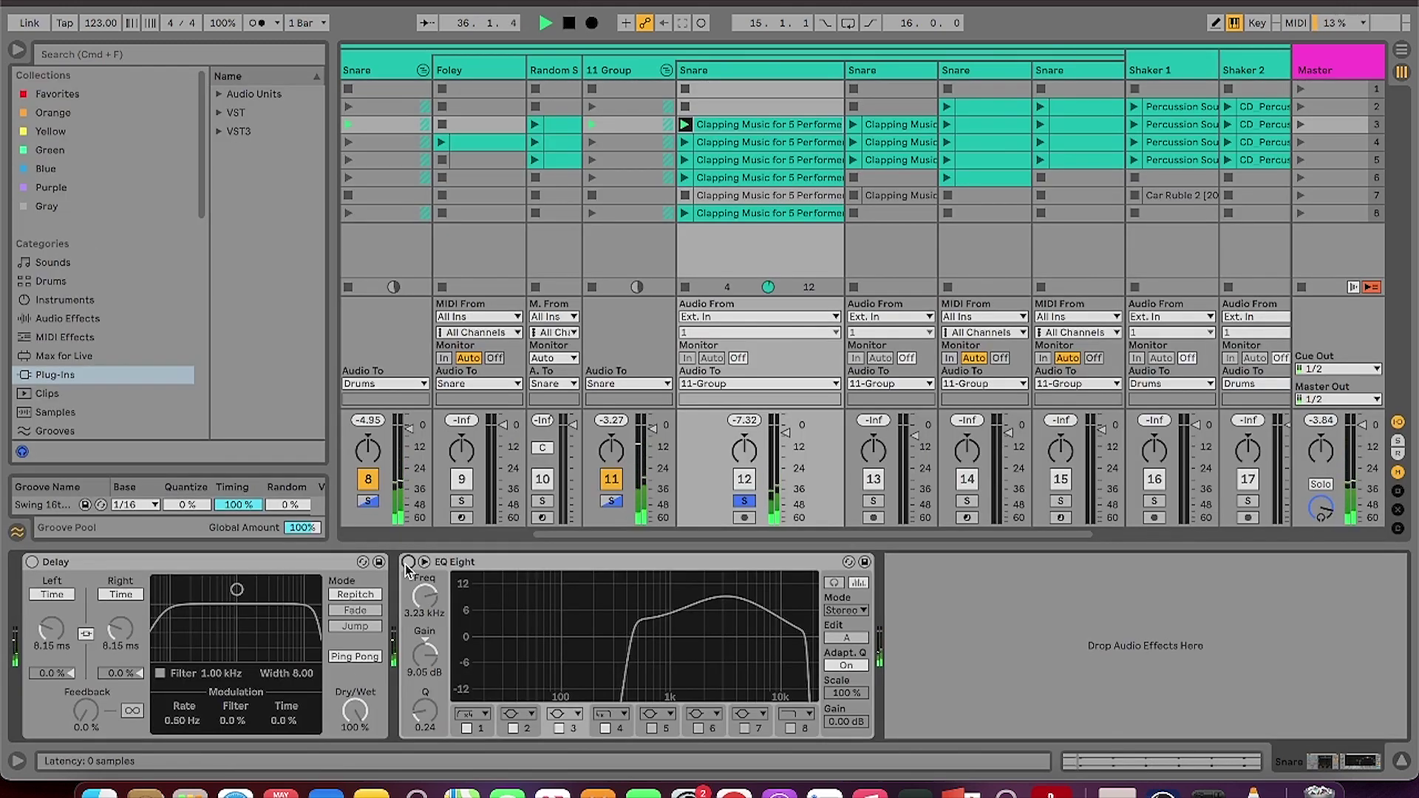
left_click(408, 563)
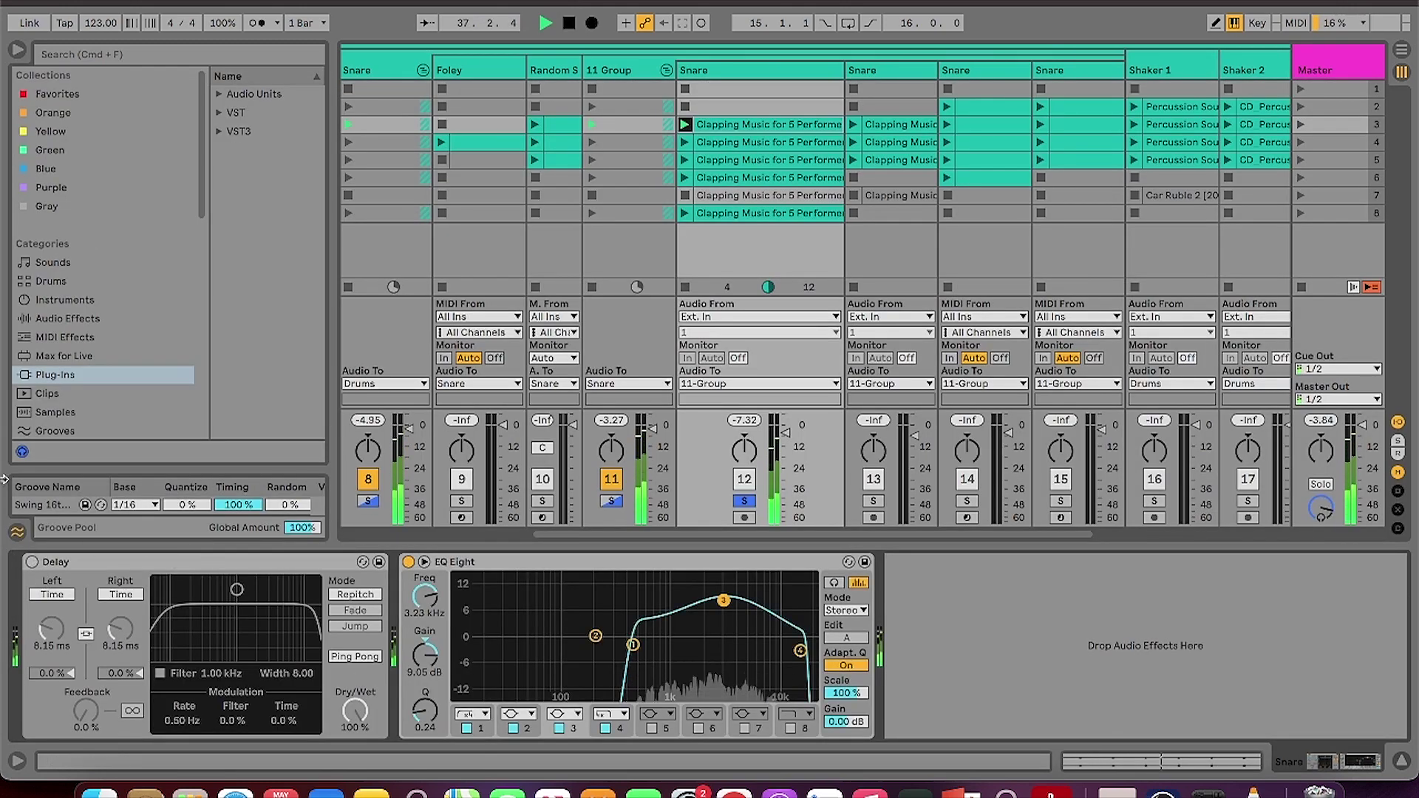
left_click(31, 563)
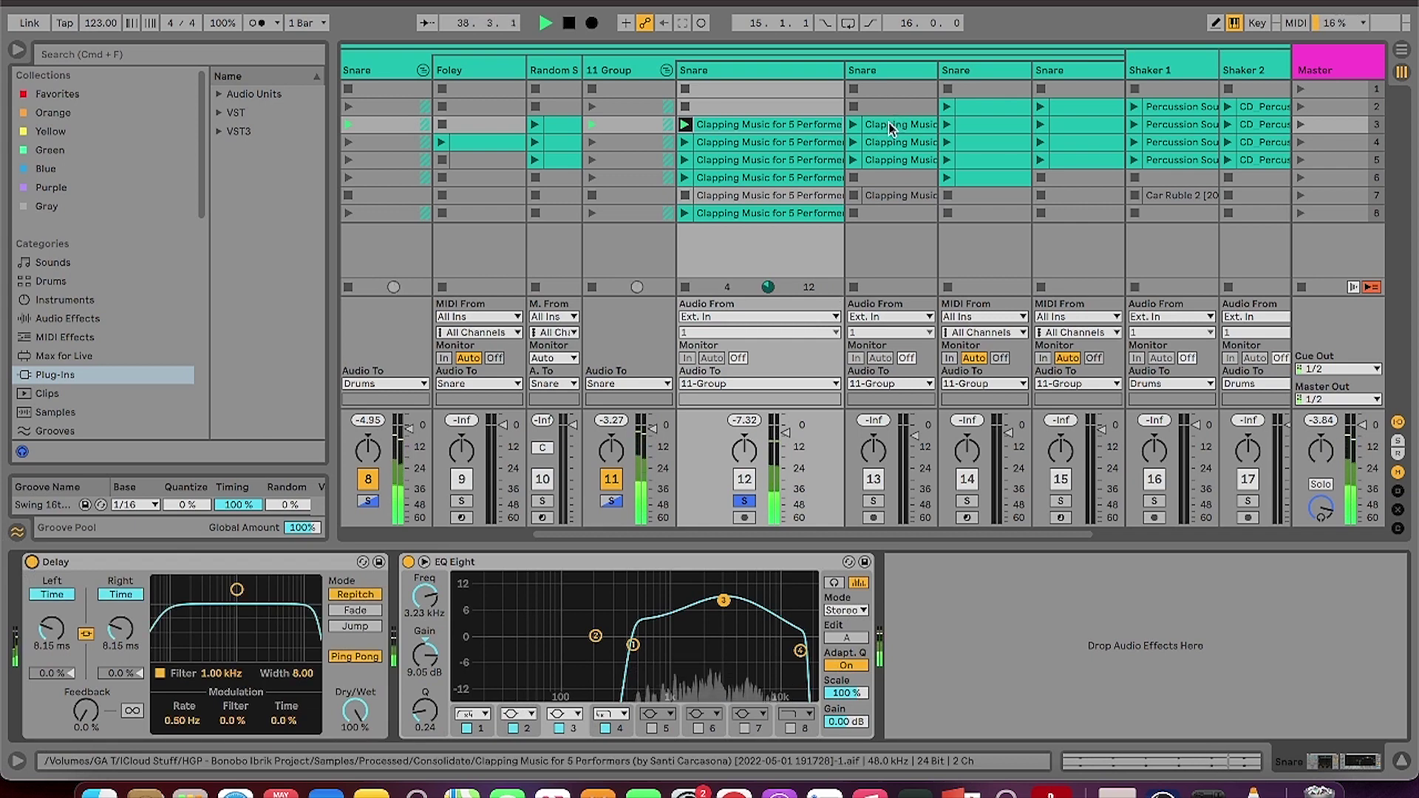
Launch the scene 3 clapping clip on snare track 13 and solo the track.
left_click(853, 124)
left_click(874, 501)
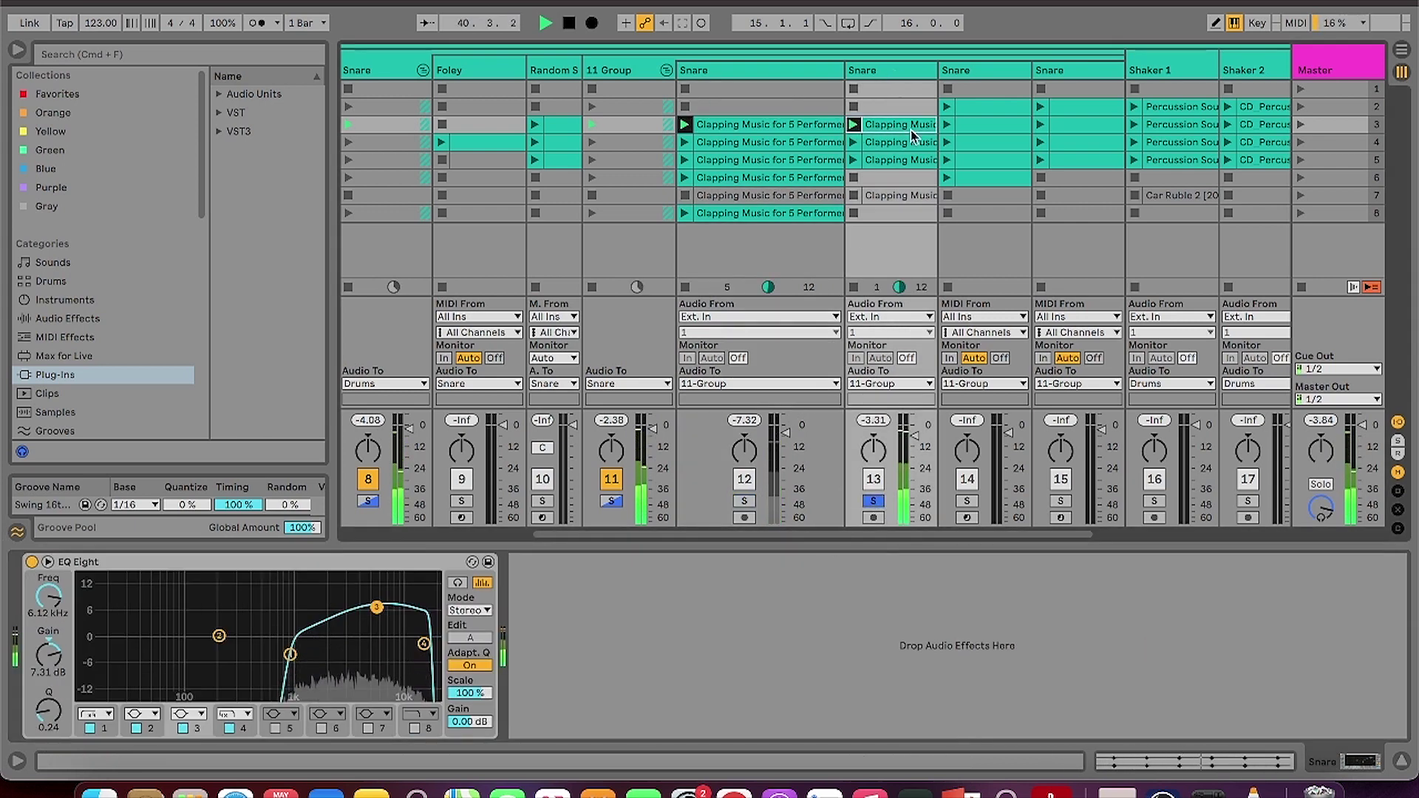
left_click(1156, 768)
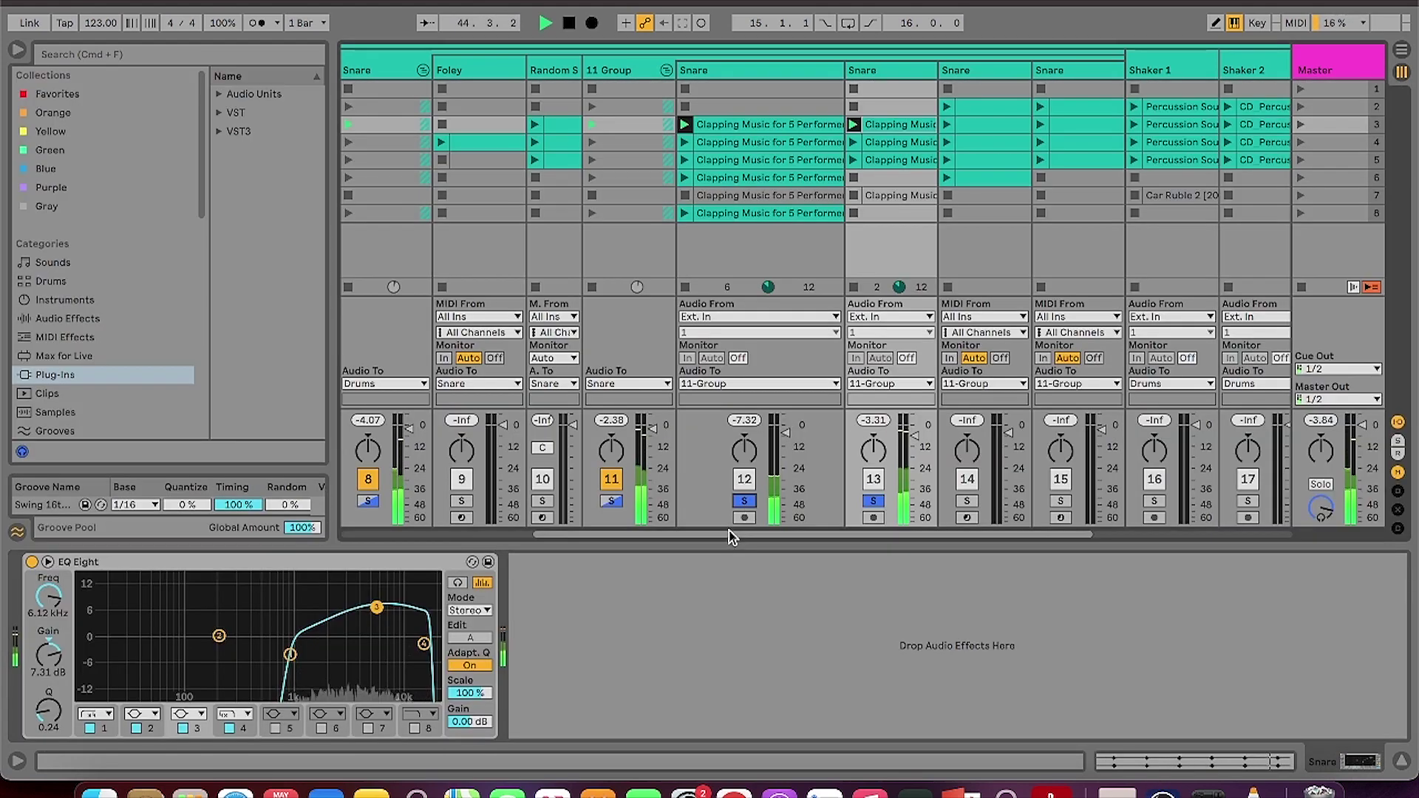
Inspect the sampled snares on tracks 14 and 15, comparing track 15 with its EQ Eight bypassed and active.
left_click_drag(736, 537, 832, 540)
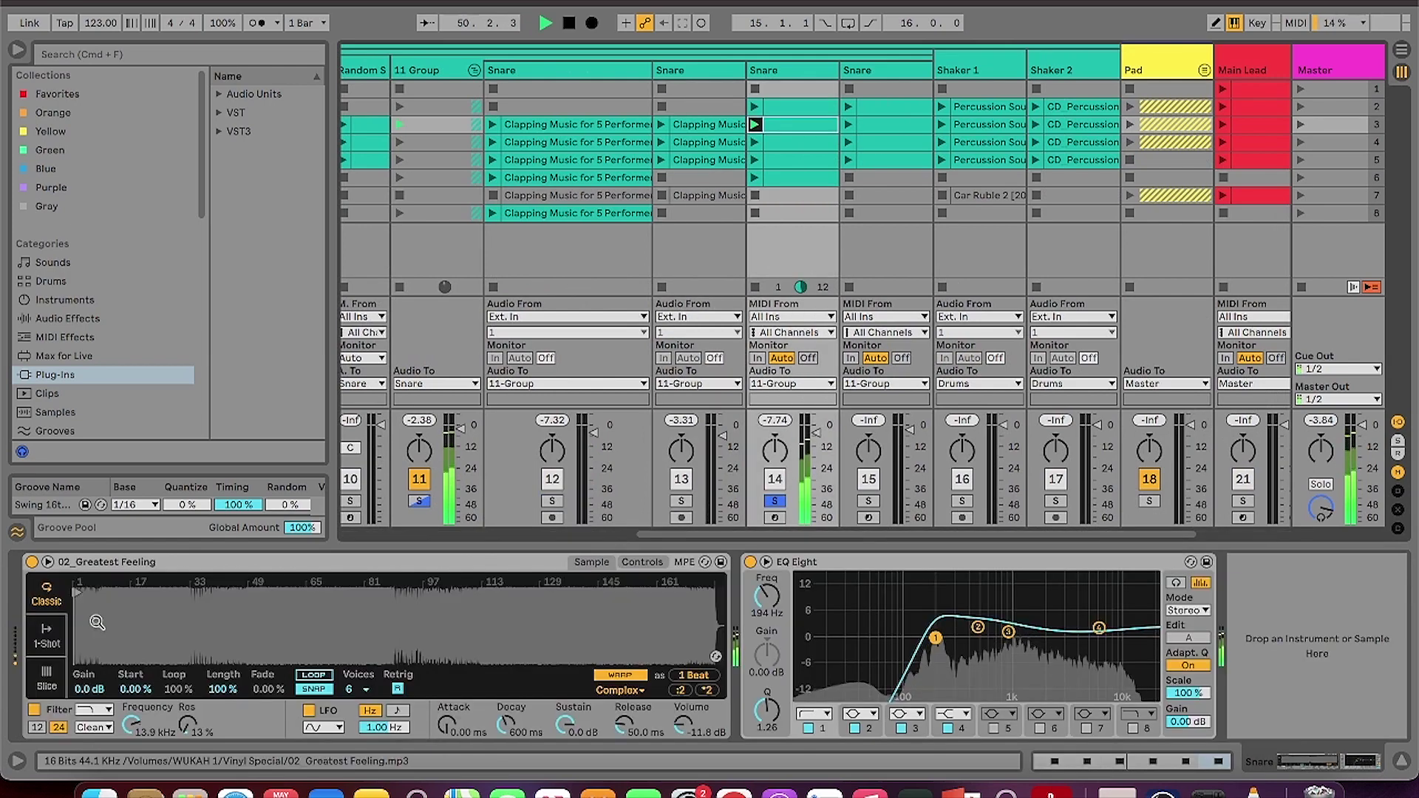
mouse_move(97, 623)
left_mouse_down()
mouse_move(97, 698)
mouse_move(134, 680)
mouse_move(88, 698)
left_mouse_up()
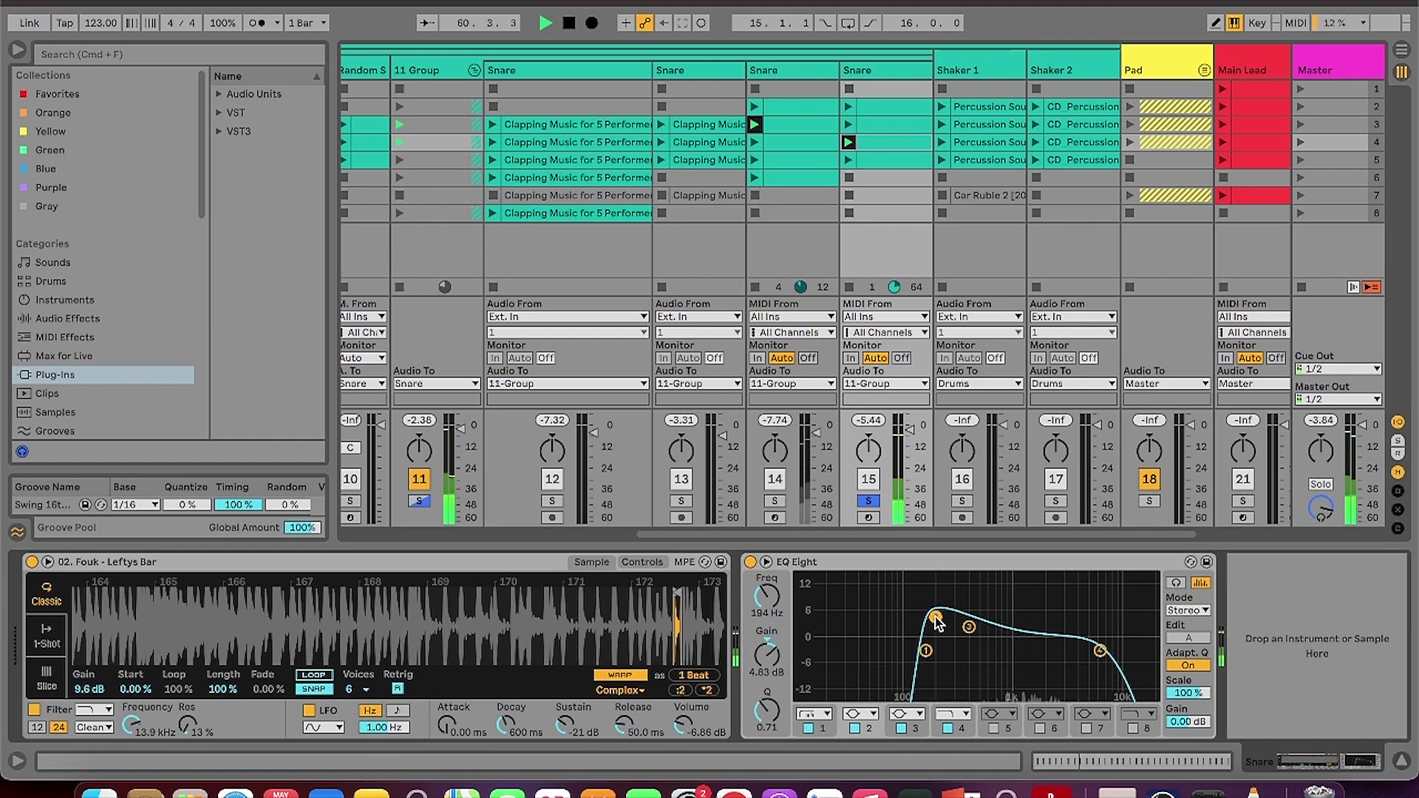
left_click(750, 562)
left_click(750, 563)
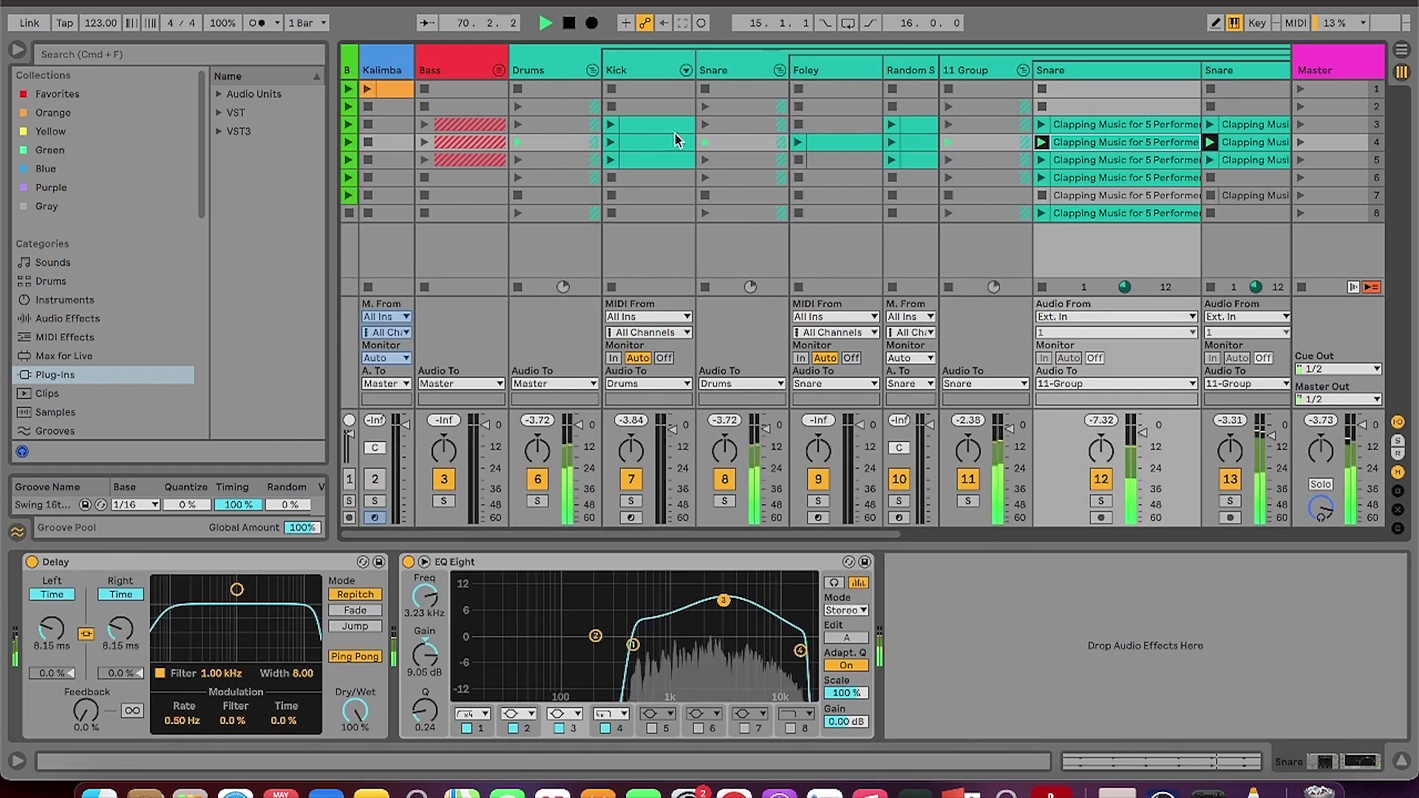
Mute the Wet chain in the 11 Group's effect rack, show the Dry chain and launch the group's scene 4 clips.
left_click(610, 141)
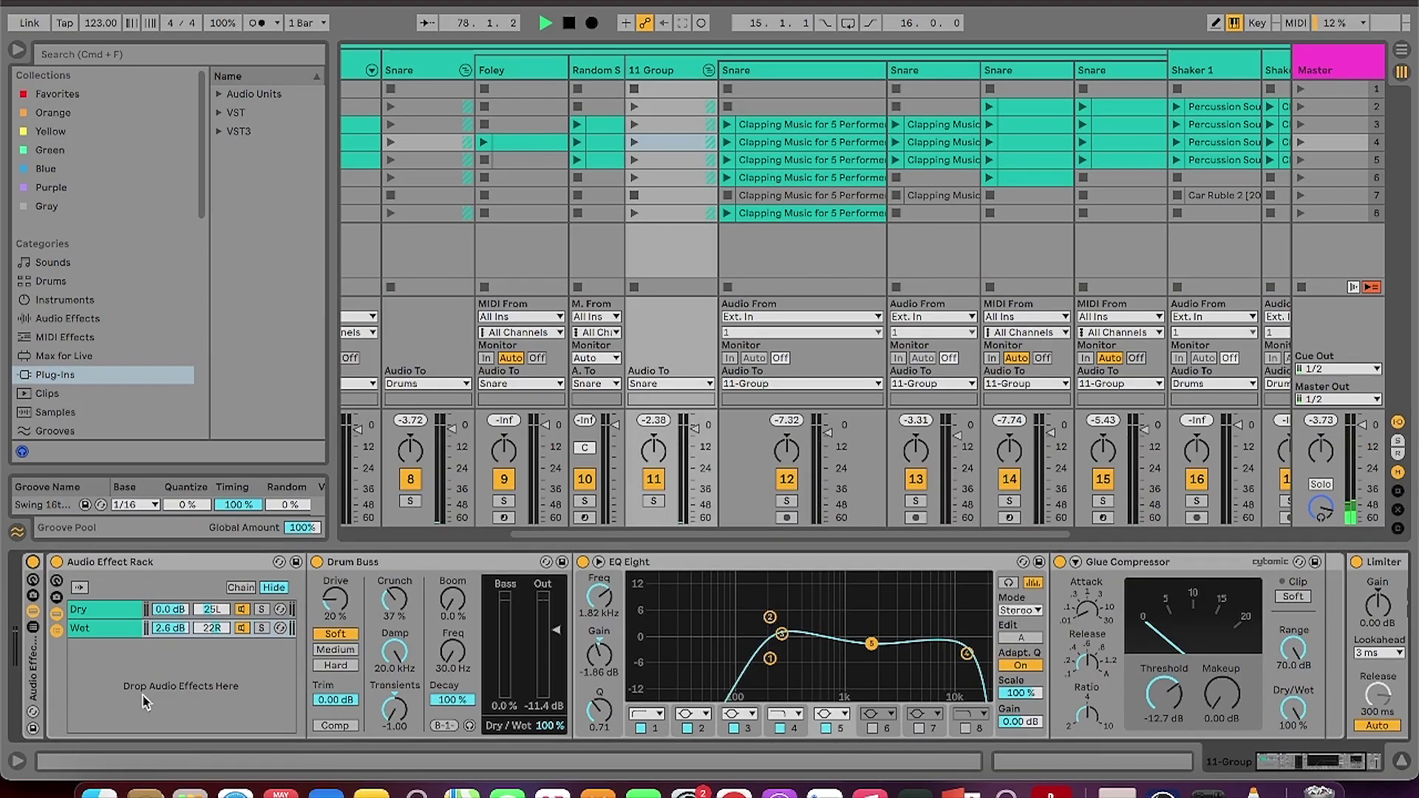
left_click(242, 628)
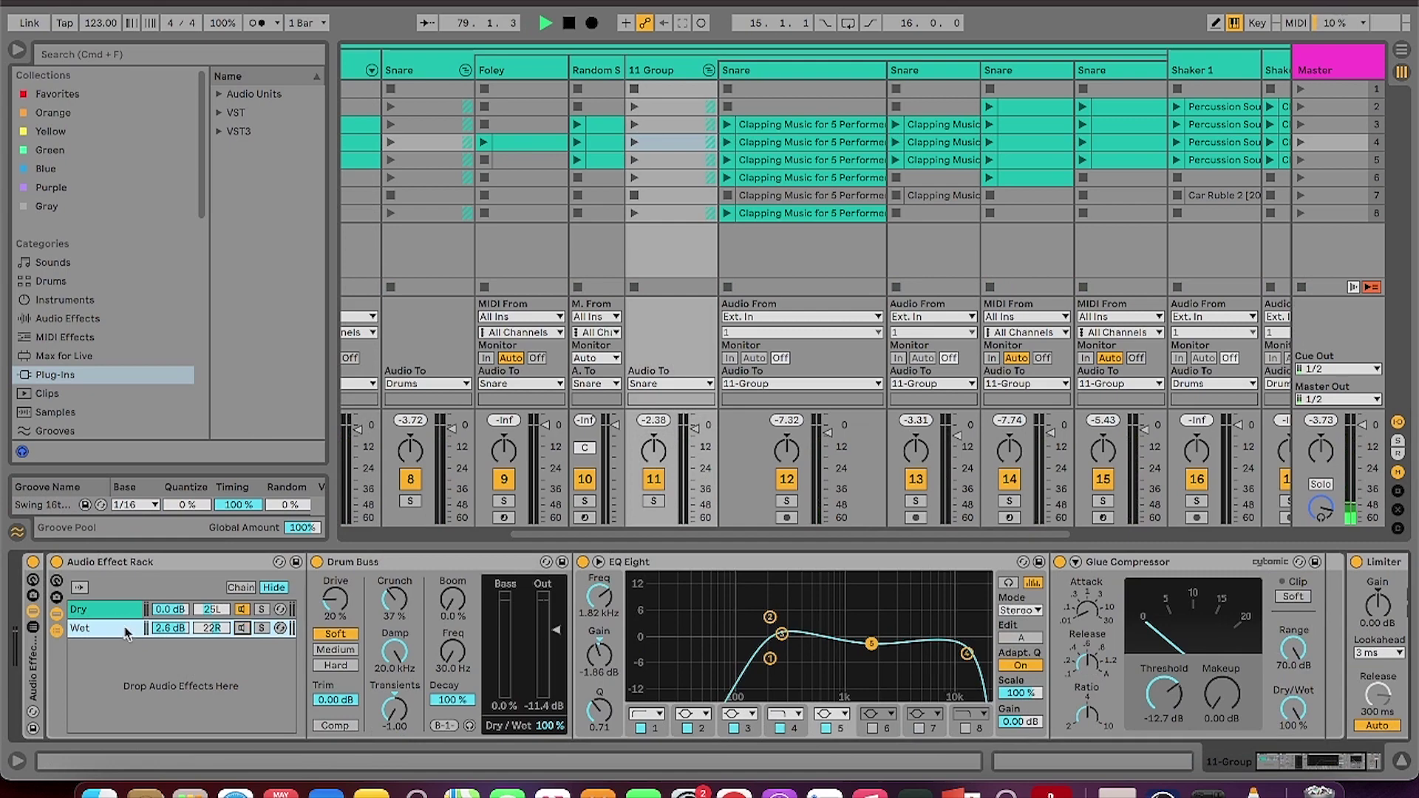
left_click(117, 612)
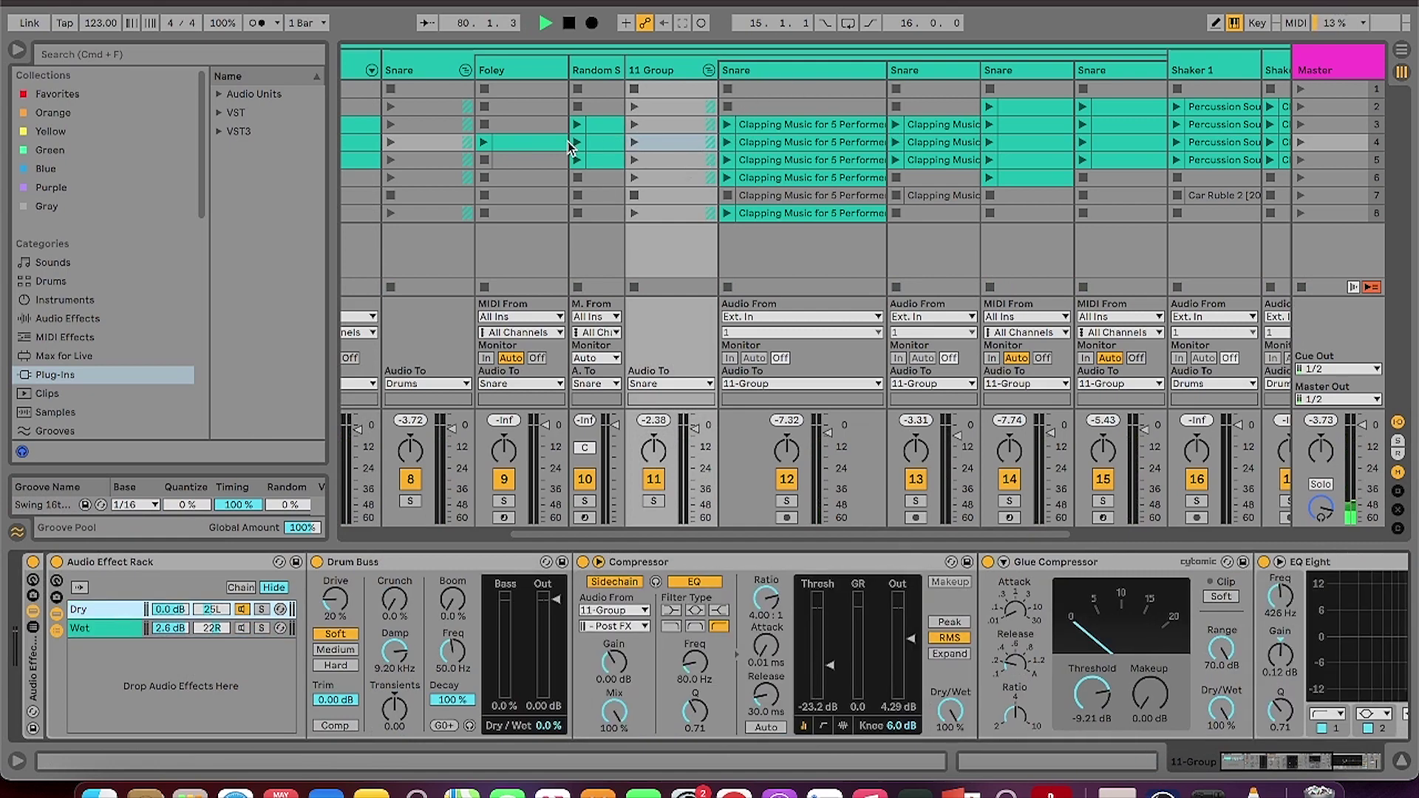
left_click(636, 142)
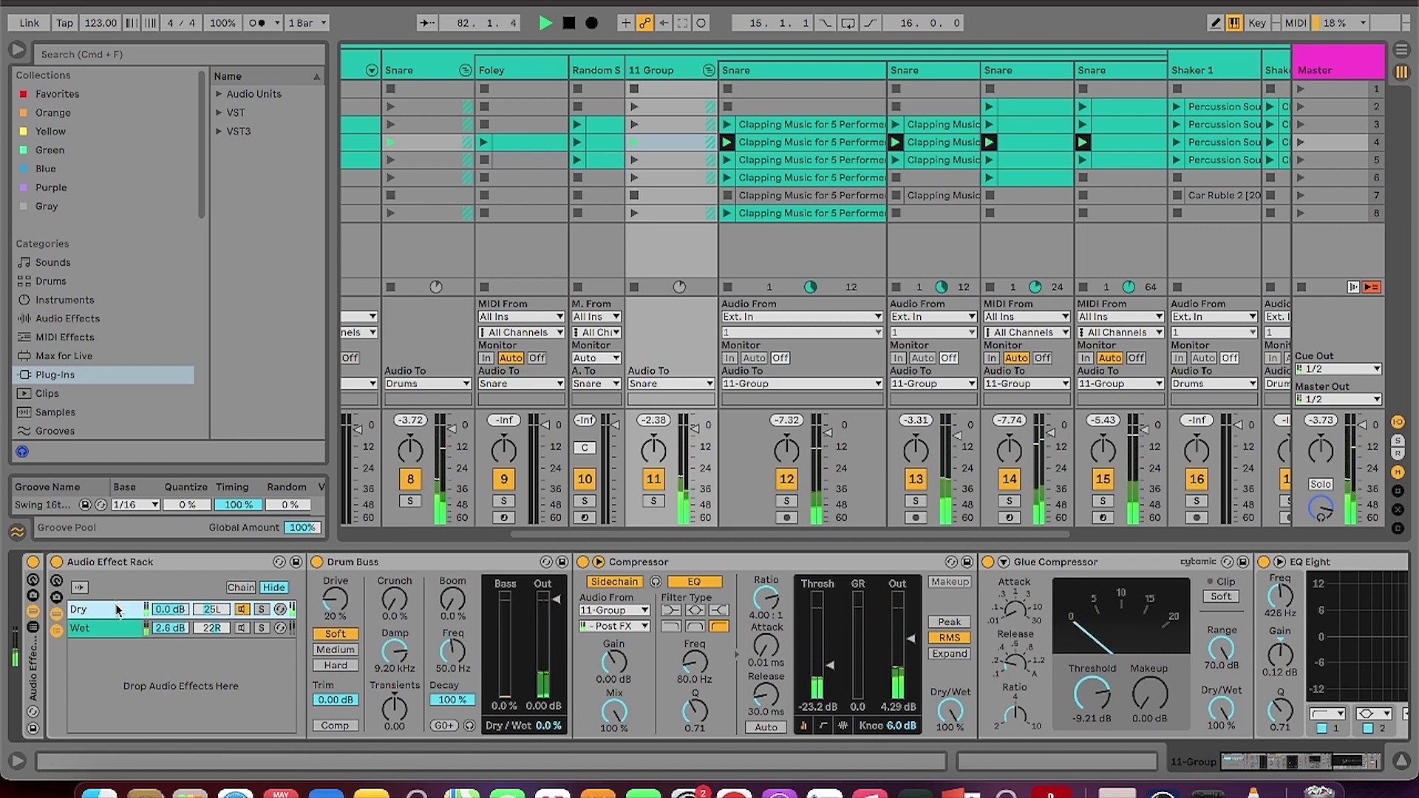
Compare the Dry chain with its Drum Buss bypassed and active, and review the rest of its effects.
left_click(317, 562)
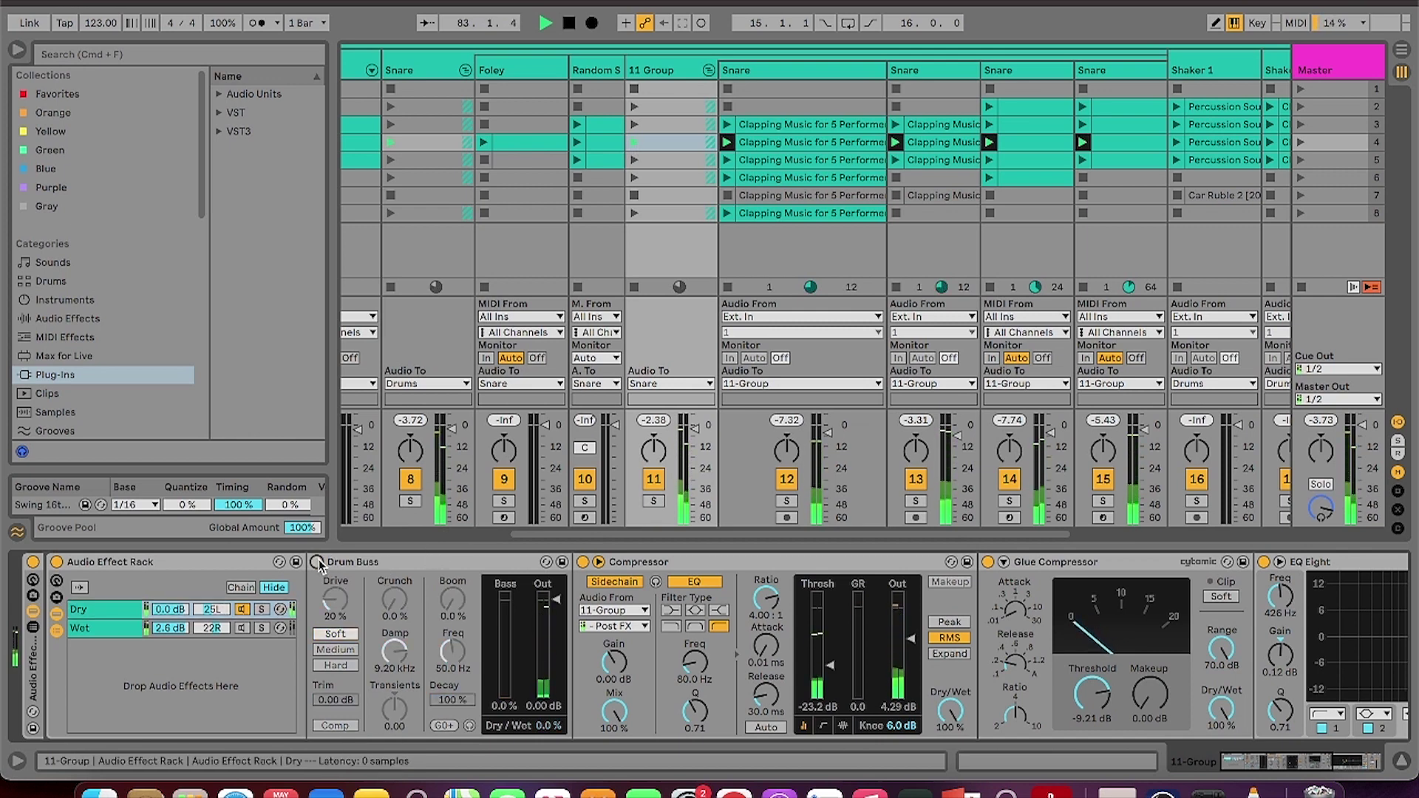
left_click(318, 563)
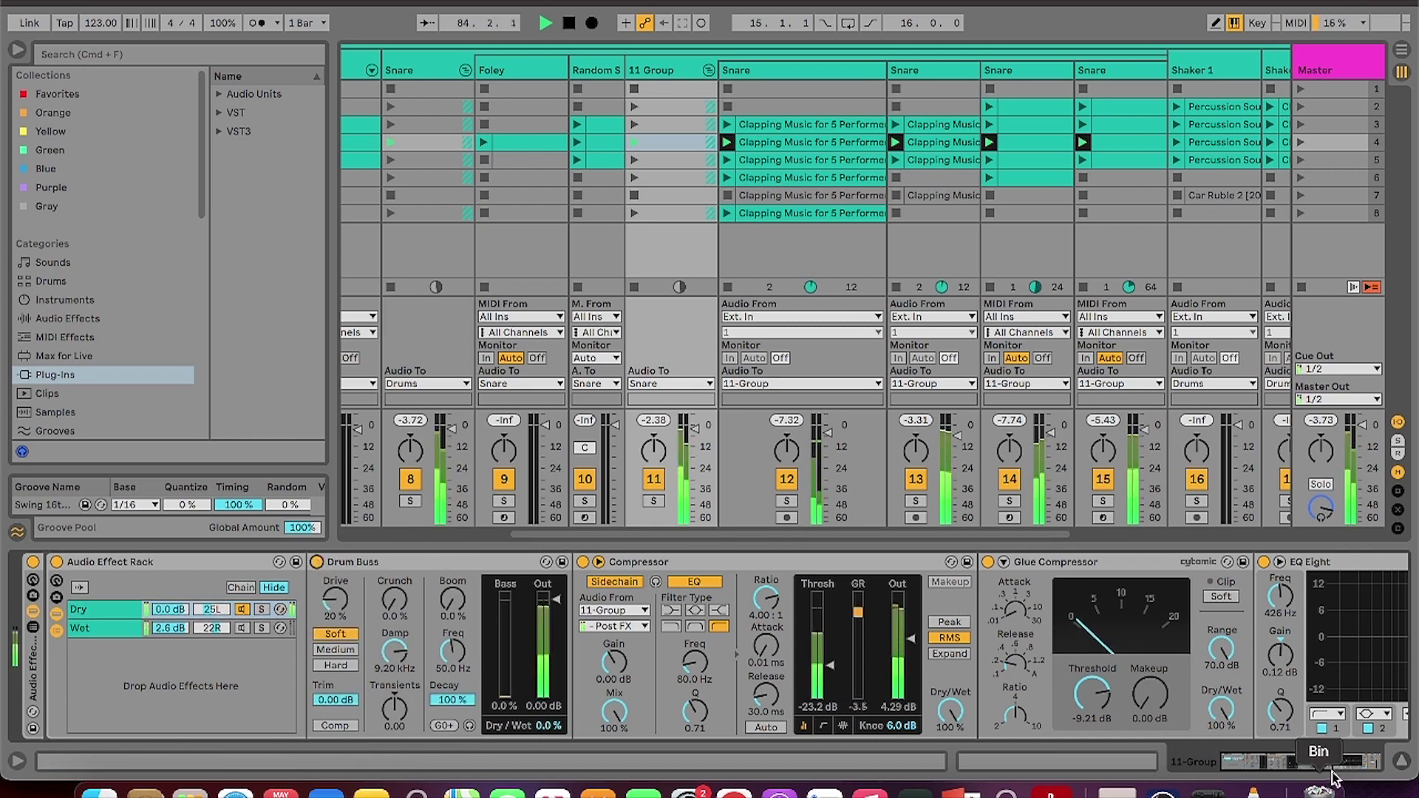
left_click(1359, 761)
left_click(1256, 761)
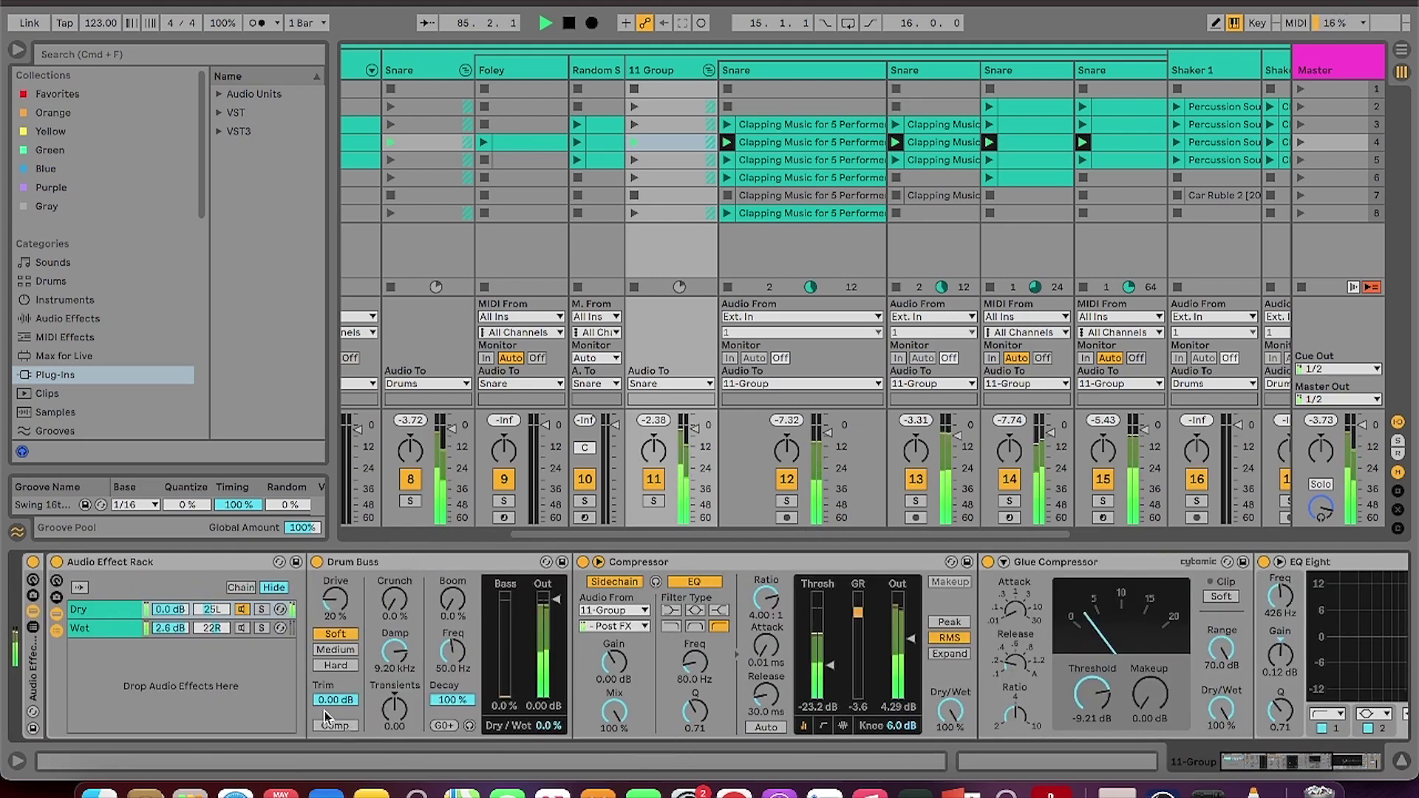
Mute the Dry chain, unmute Wet, and raise the Wet chain's third EQ Eight band to 1.61 dB at 261 Hz.
left_click(244, 611)
left_click(243, 628)
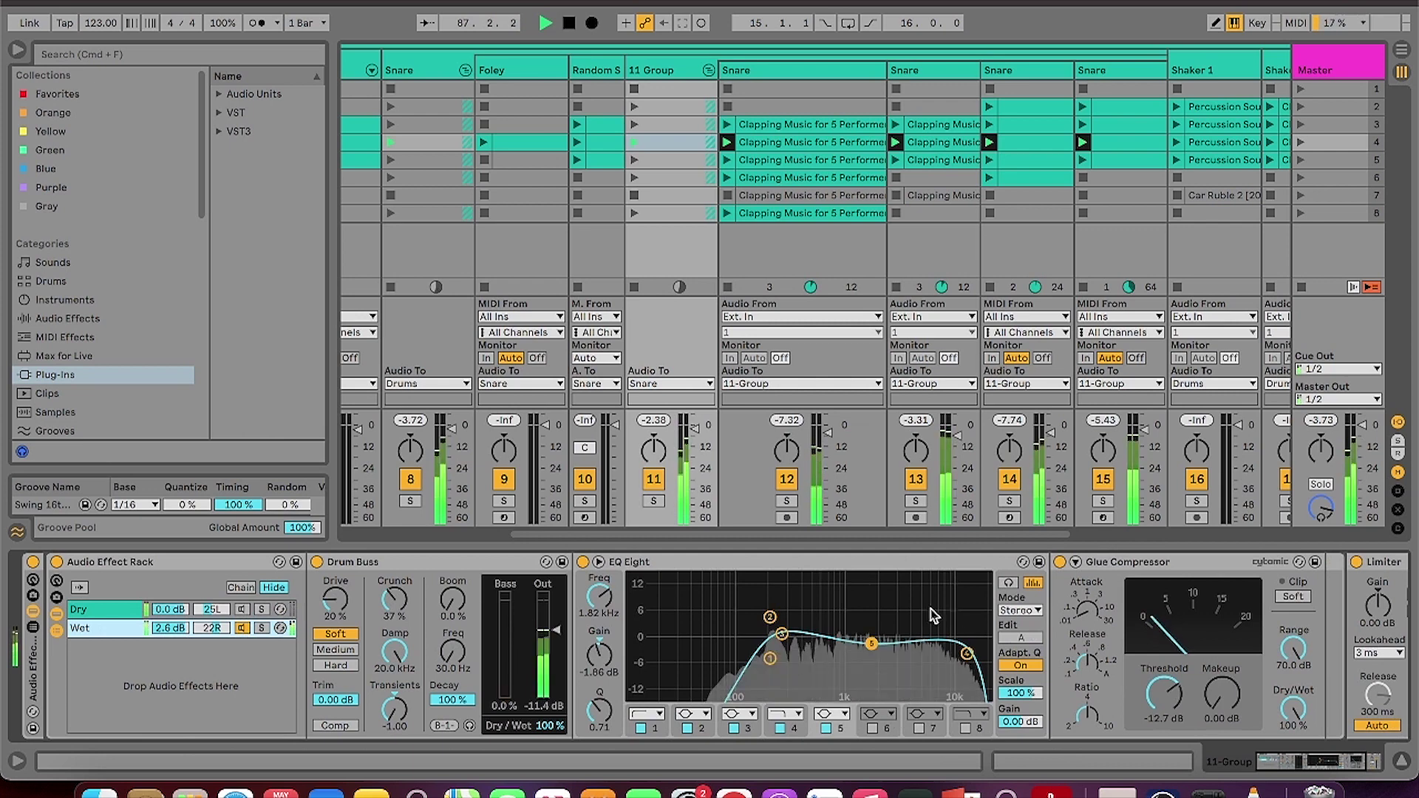
left_click_drag(784, 637, 782, 630)
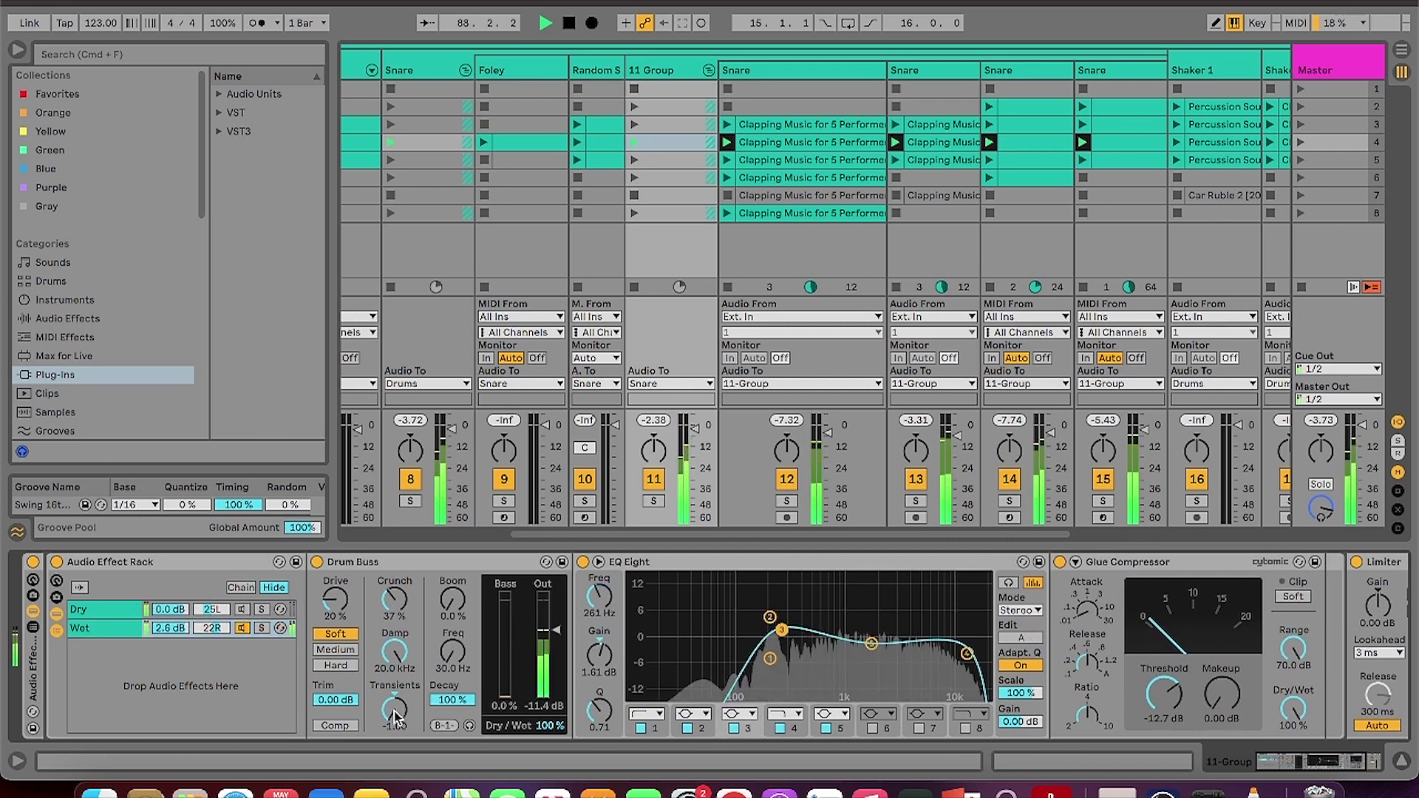
Set the Wet chain's volume to 3.0 dB and have both the Dry and Wet chains active.
left_click_drag(395, 709, 395, 762)
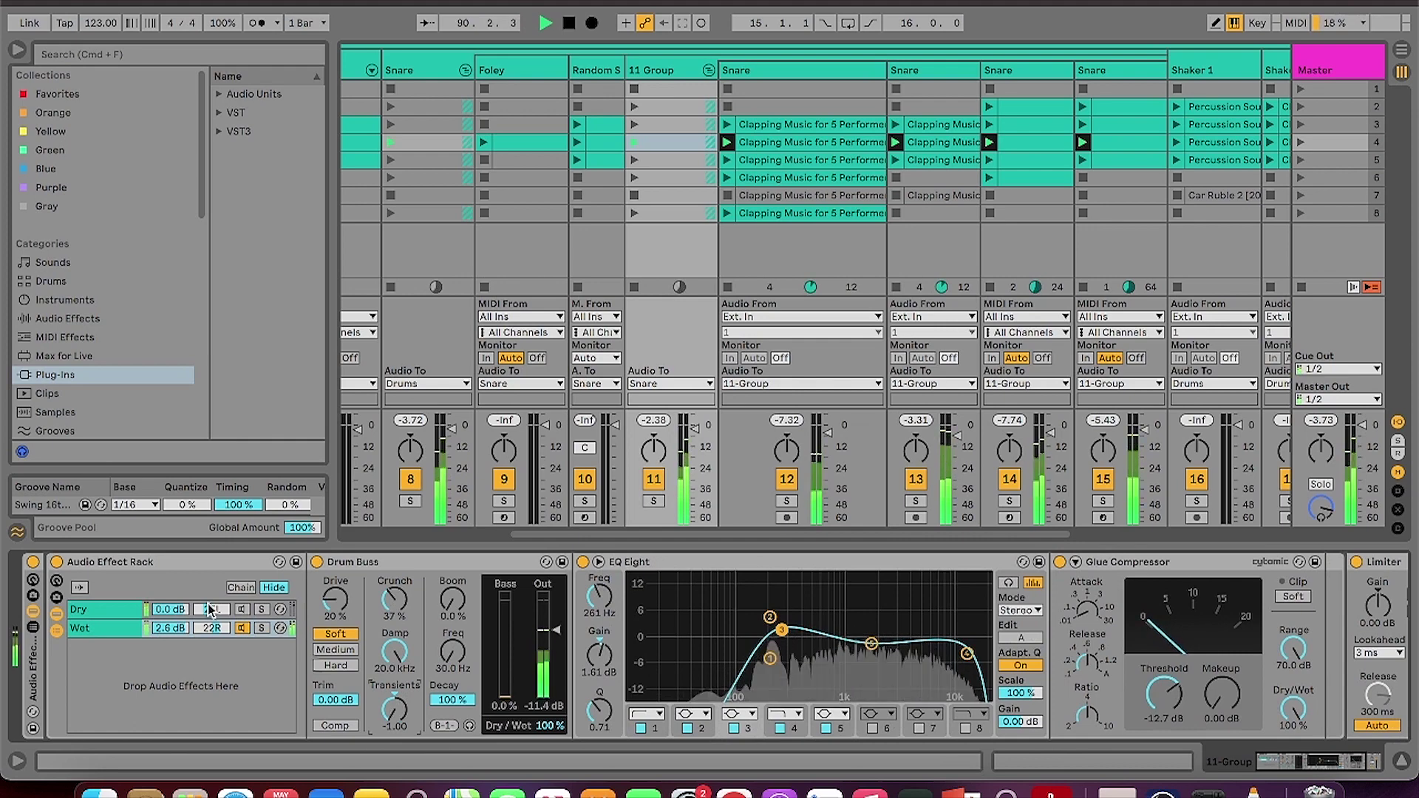
left_click_drag(164, 628, 164, 625)
left_click(243, 629)
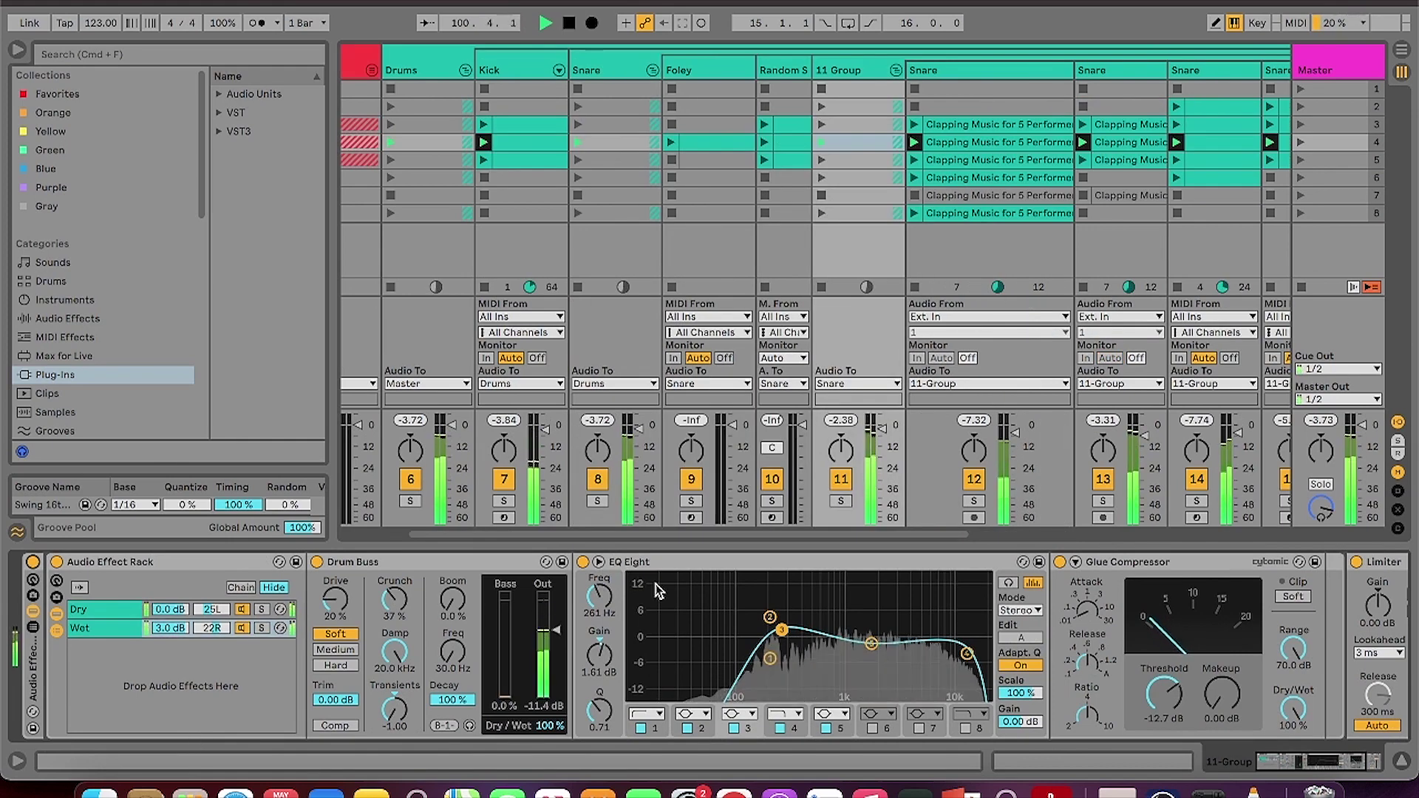
Launch the scene 4 Shaker 1 clip and open the Shaker 2 CD_Percussion clip to examine its warped loop.
scroll(1273, 703, "right", 5)
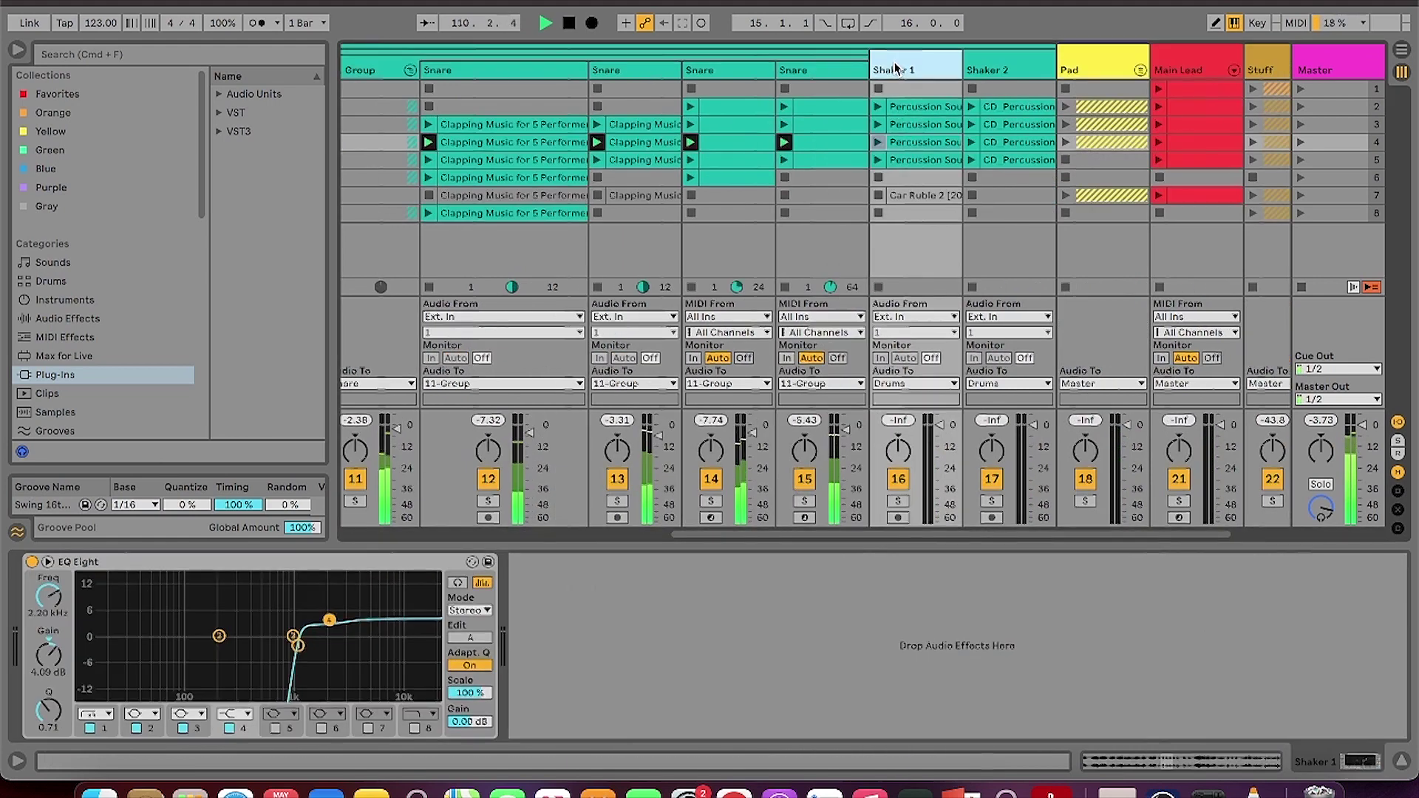
left_click(879, 141)
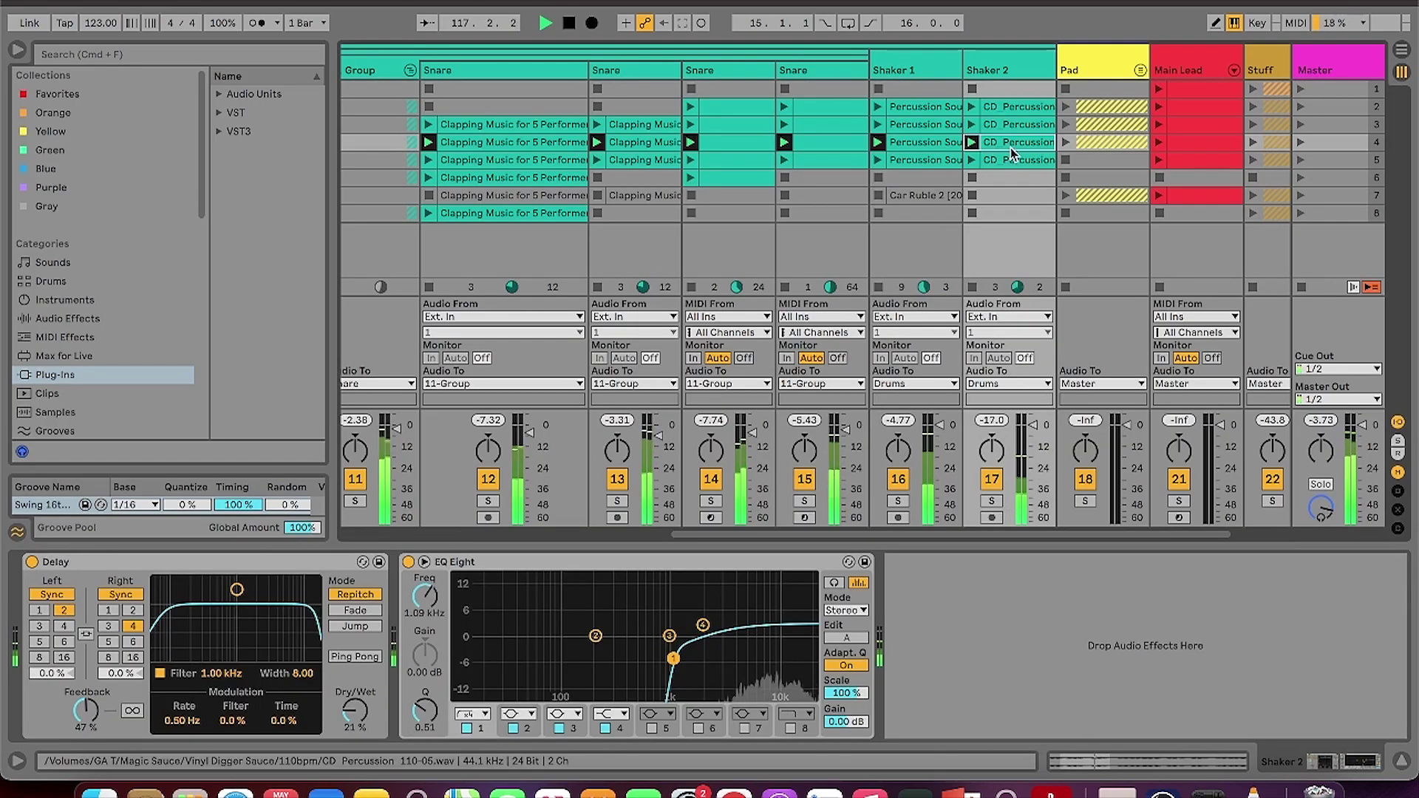
left_click(1072, 762)
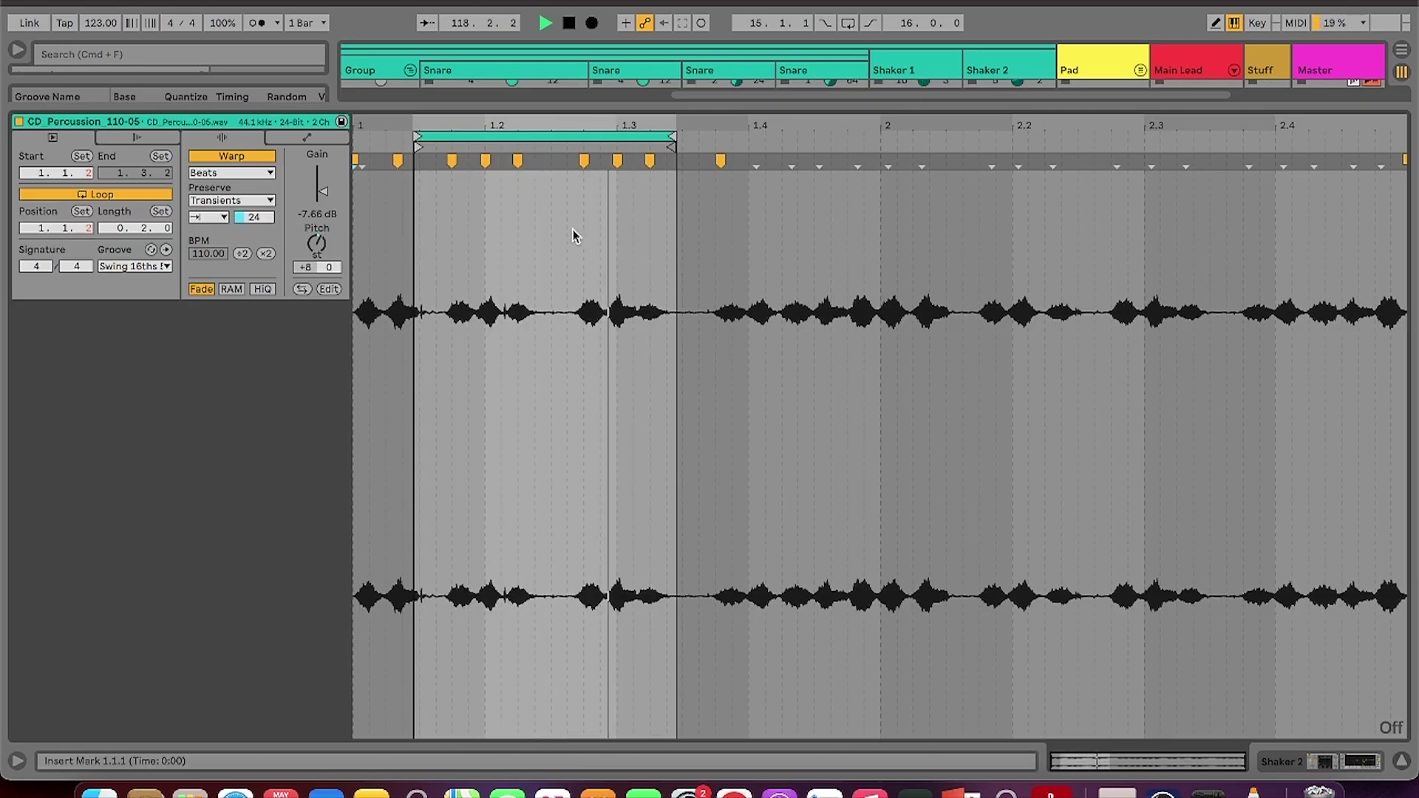
double_click(248, 222)
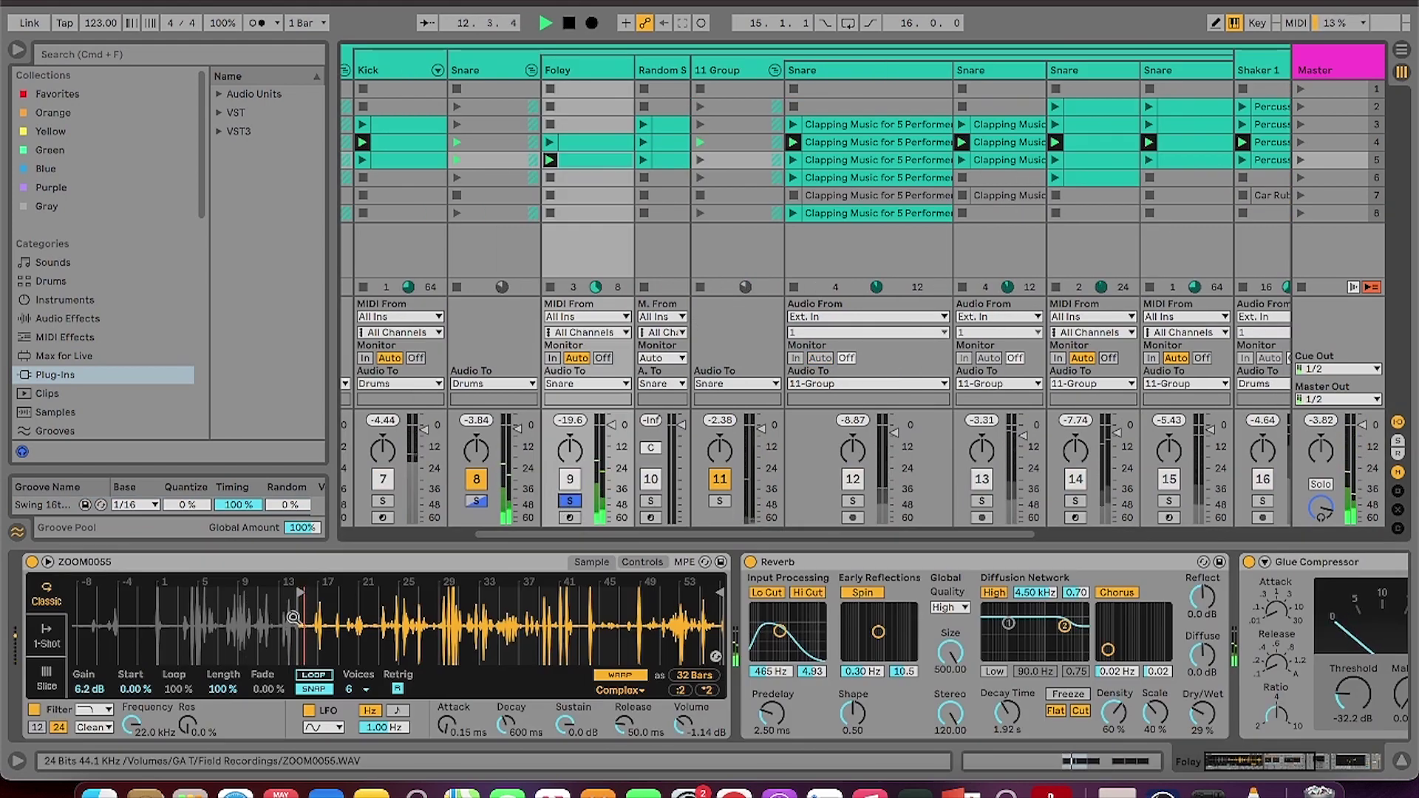
Examine the ZOOM0055 field recording up close in the Foley sampler and turn off the Foley track's solo.
scroll(293, 617, "up", 5)
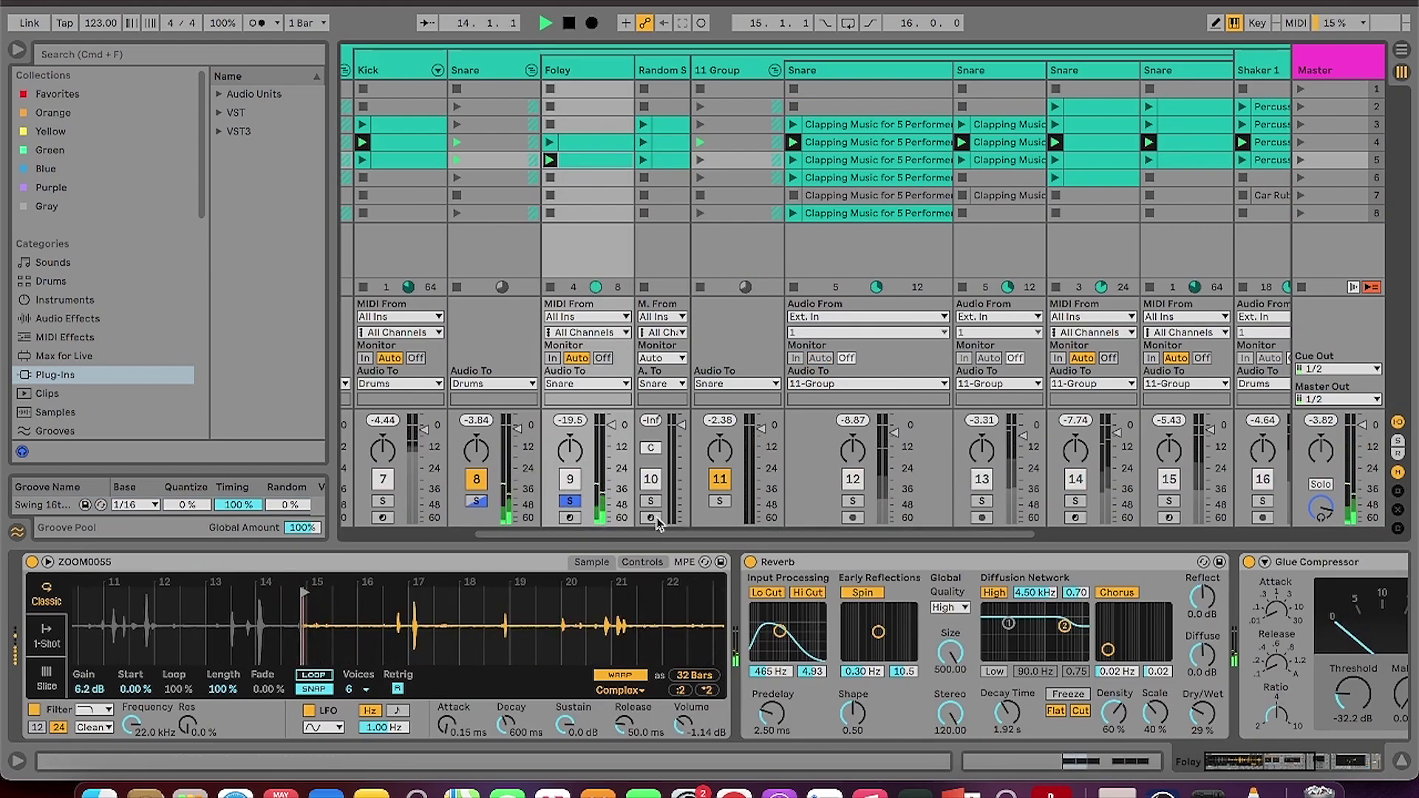
left_click(571, 503)
Arm the Random Sample track, audition its scene 5 clip in solo and release the solo.
left_click(651, 161)
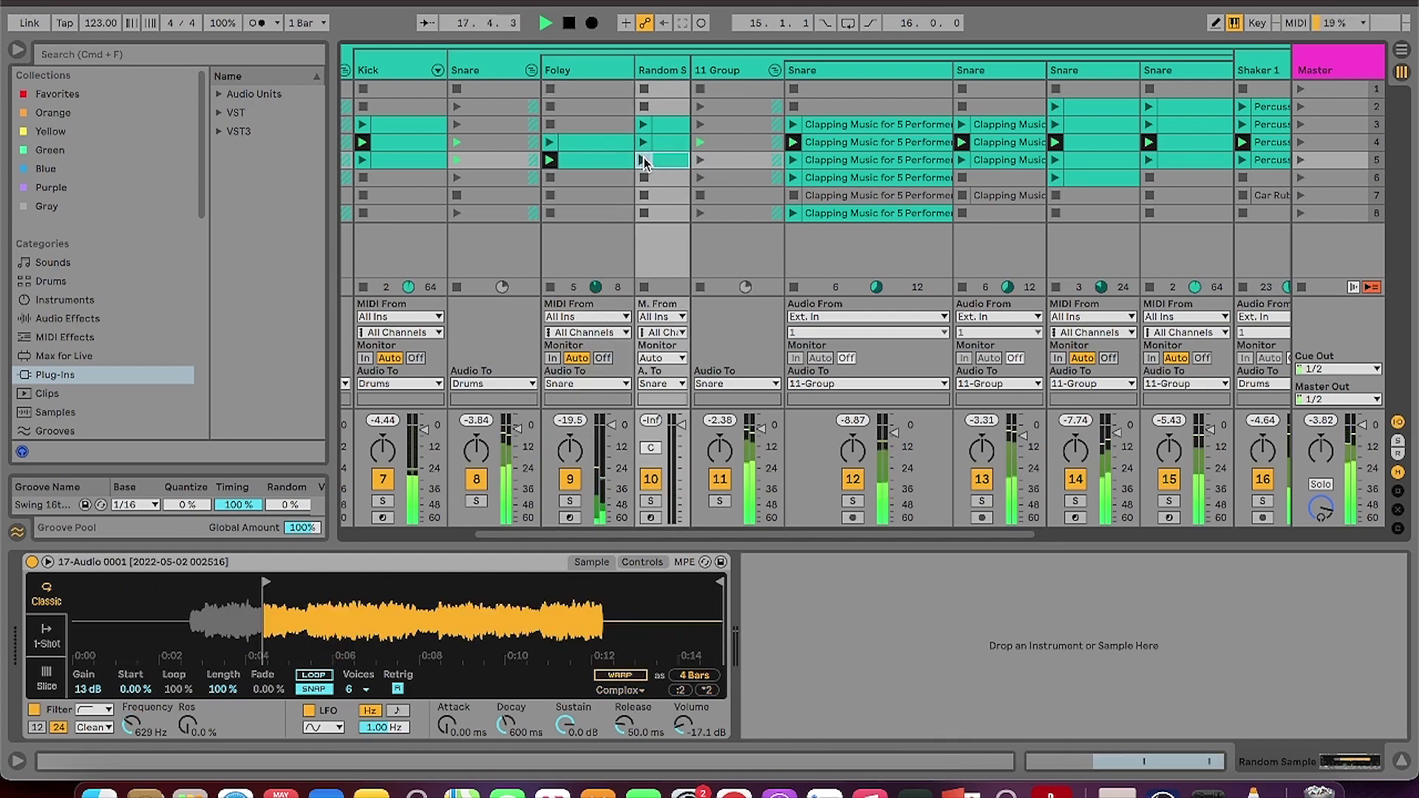
left_click(650, 518)
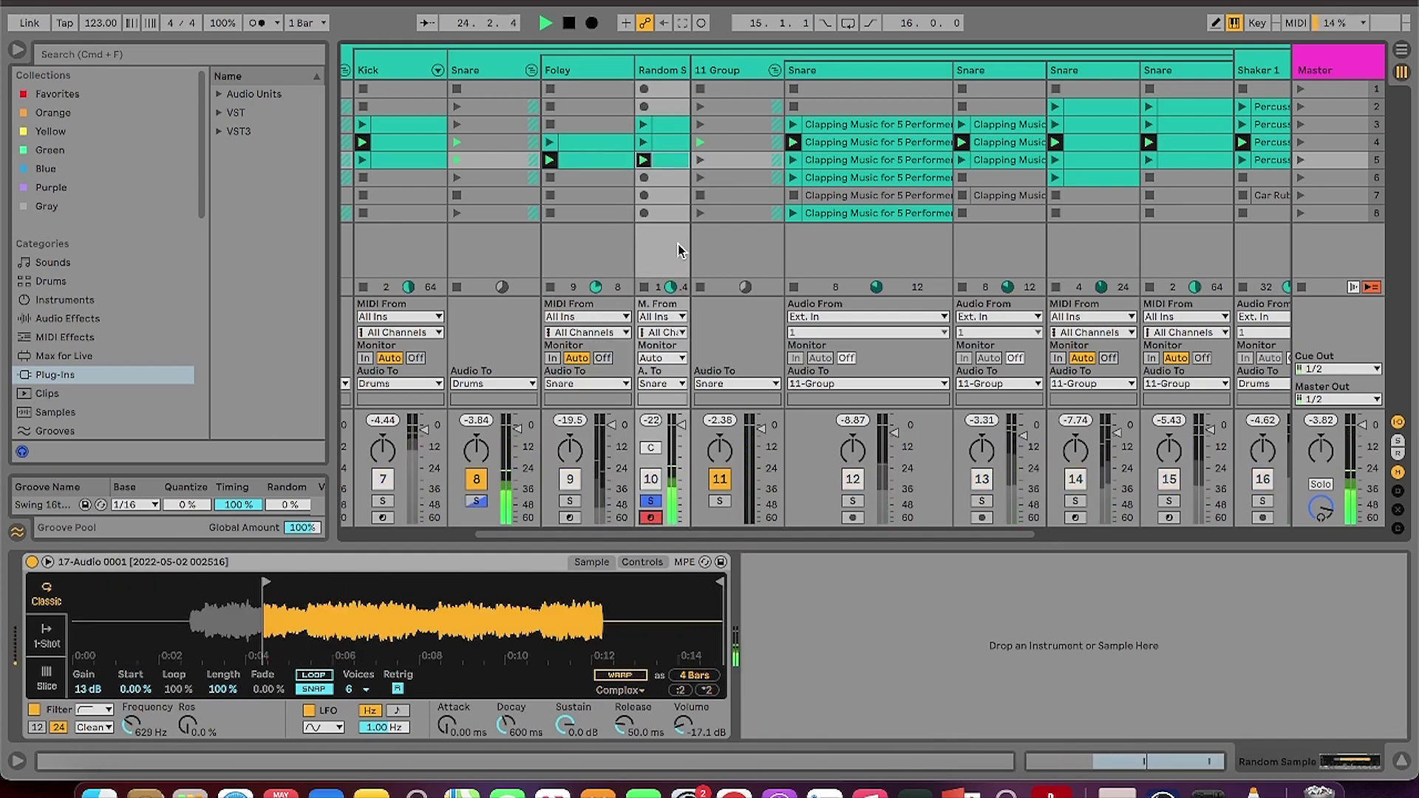
left_click(651, 502)
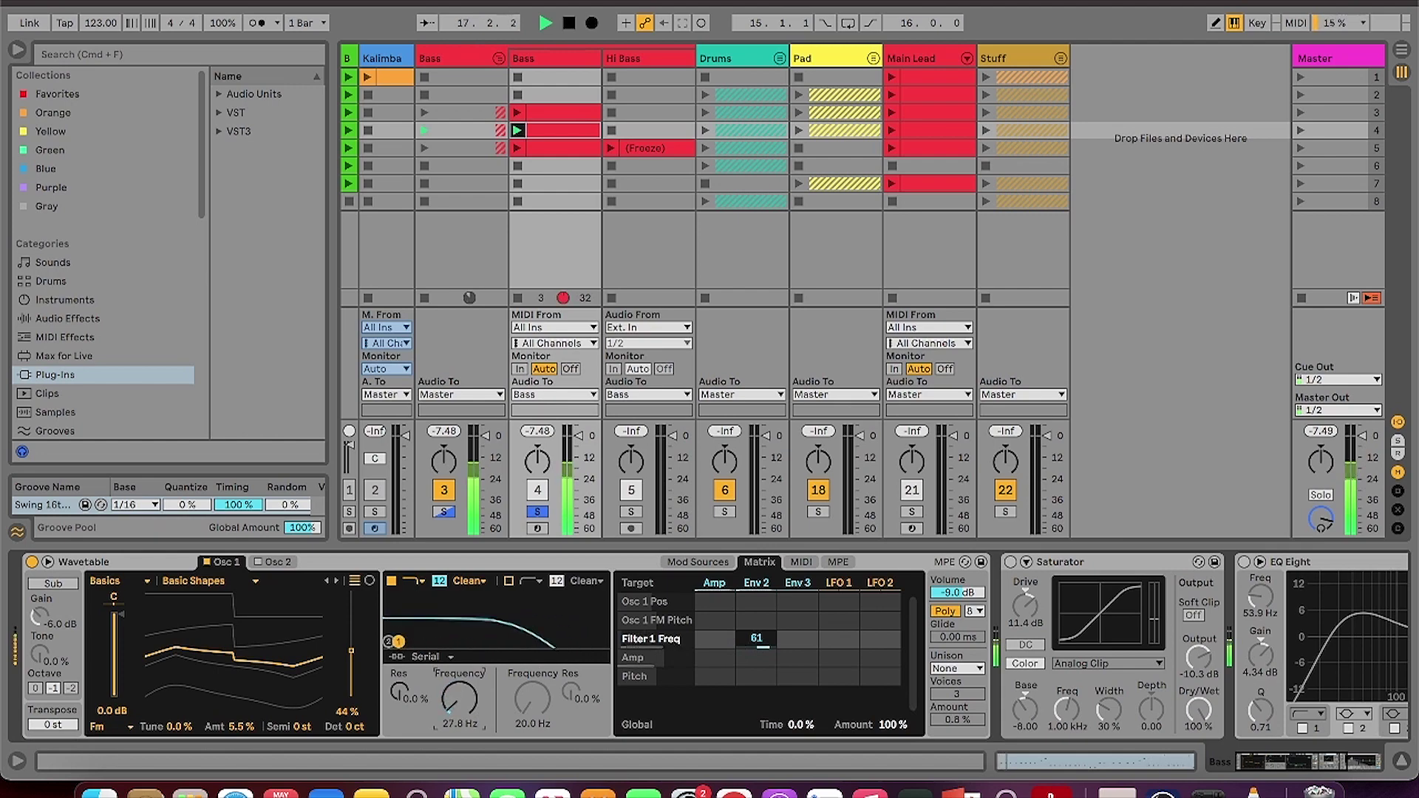
Turn on oscillator 2 in the Bass track's Wavetable and set its Sync to about 41%.
left_click(281, 564)
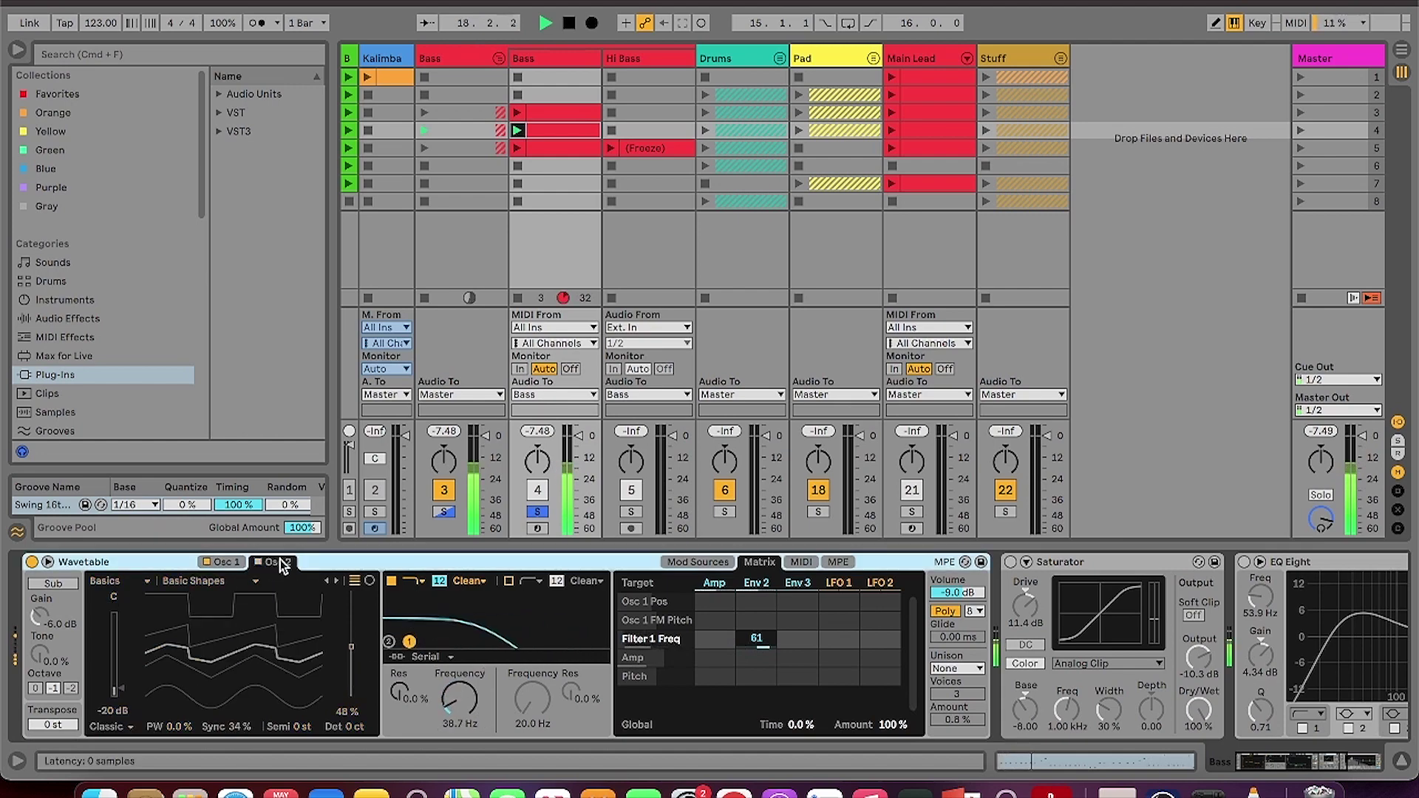
left_click(260, 562)
left_click_drag(238, 727, 298, 739)
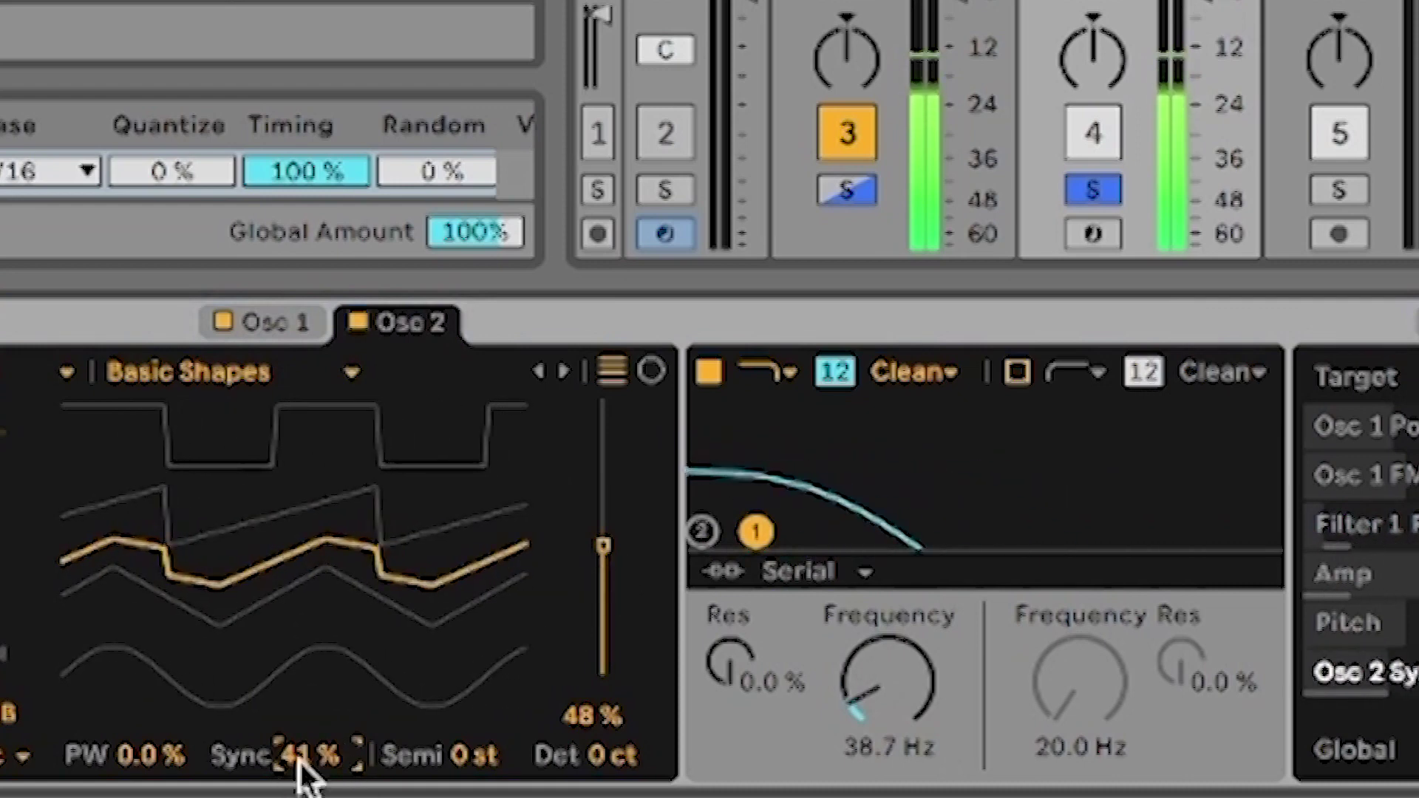
Raise the bass Wavetable's filter 1 frequency to about 70.9 Hz and release the Bass track's solo.
left_click_drag(888, 682, 888, 678)
left_click_drag(888, 678, 888, 650)
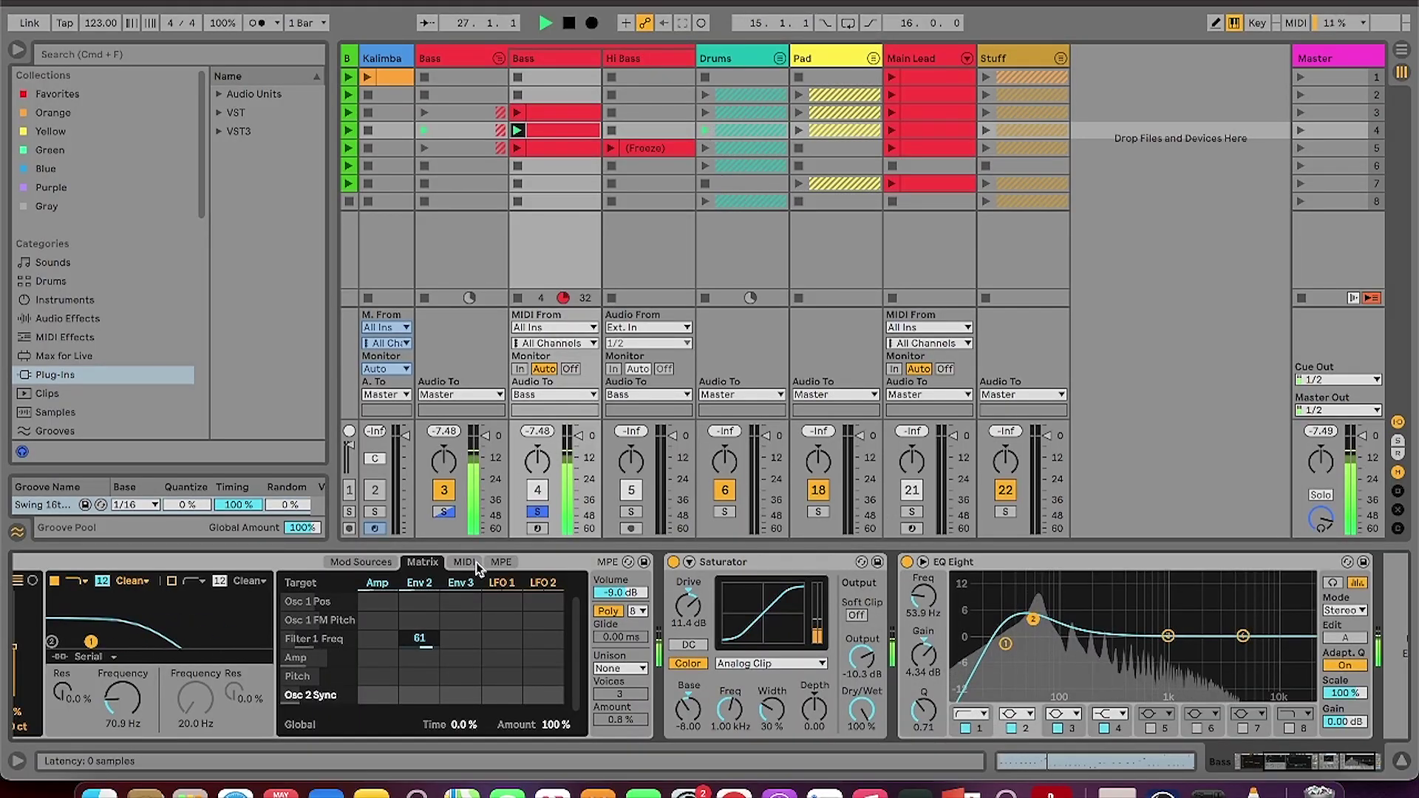
left_click(538, 512)
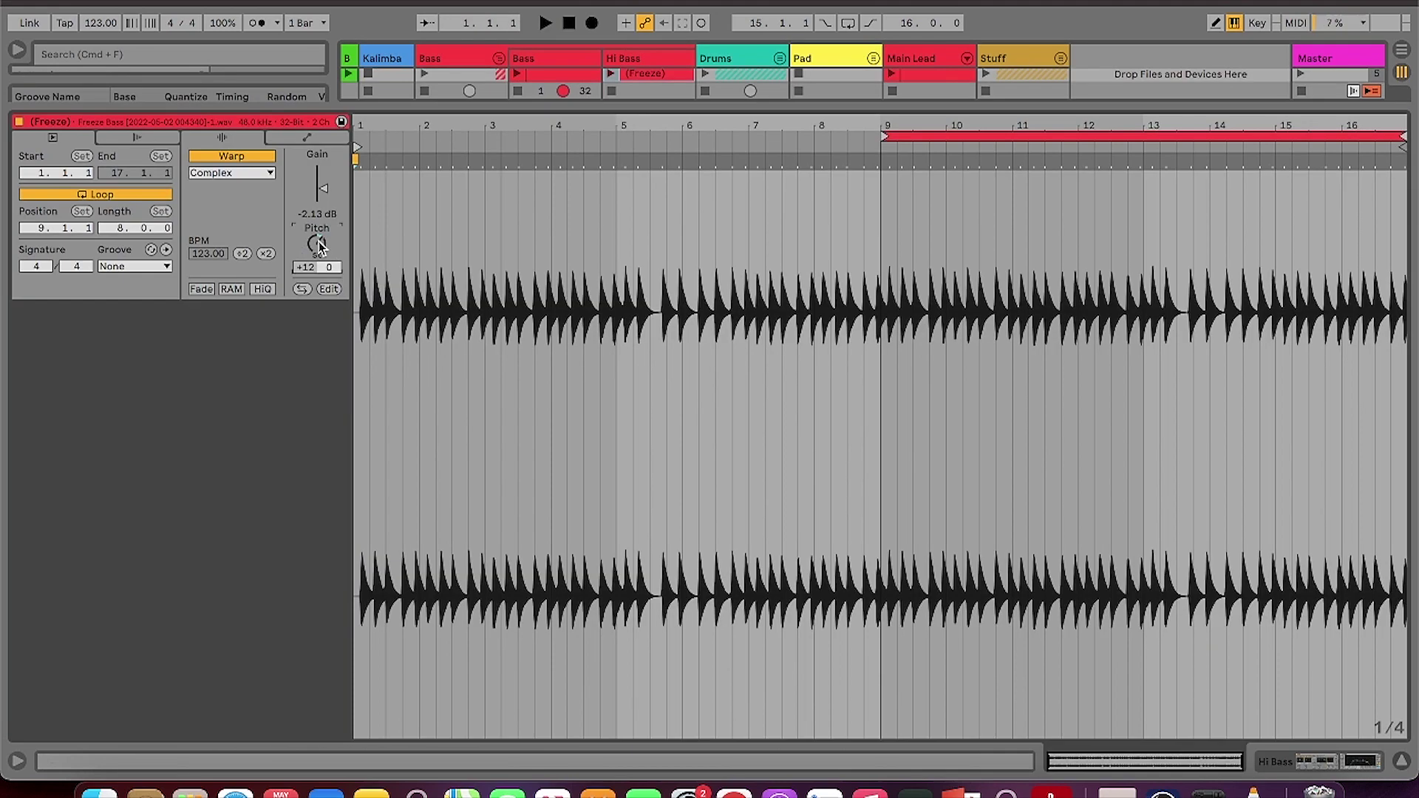
Play the frozen Hi Bass clip from bar 9, examine the track's Reverb and EQ Eight, and release its solo.
left_click(894, 151)
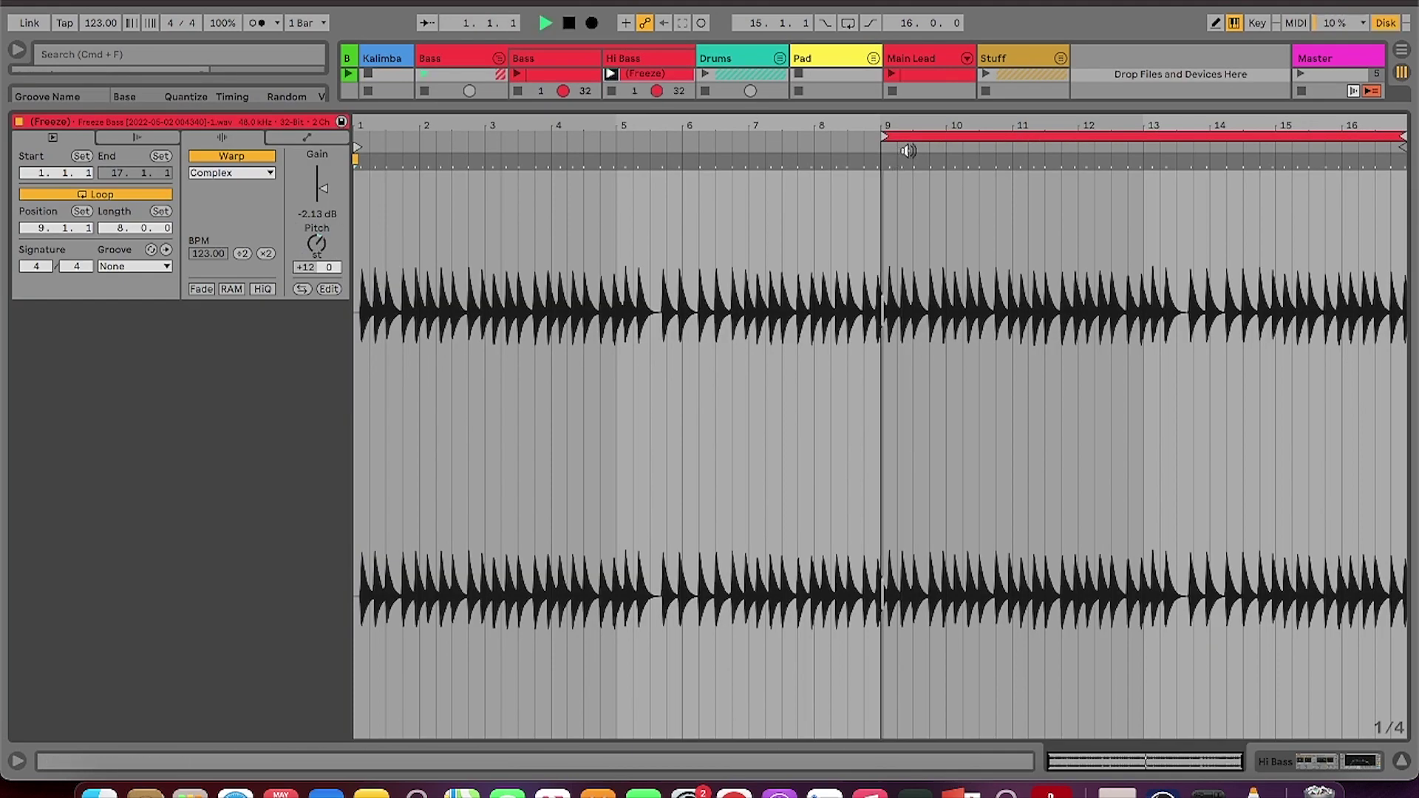
left_click(1358, 753)
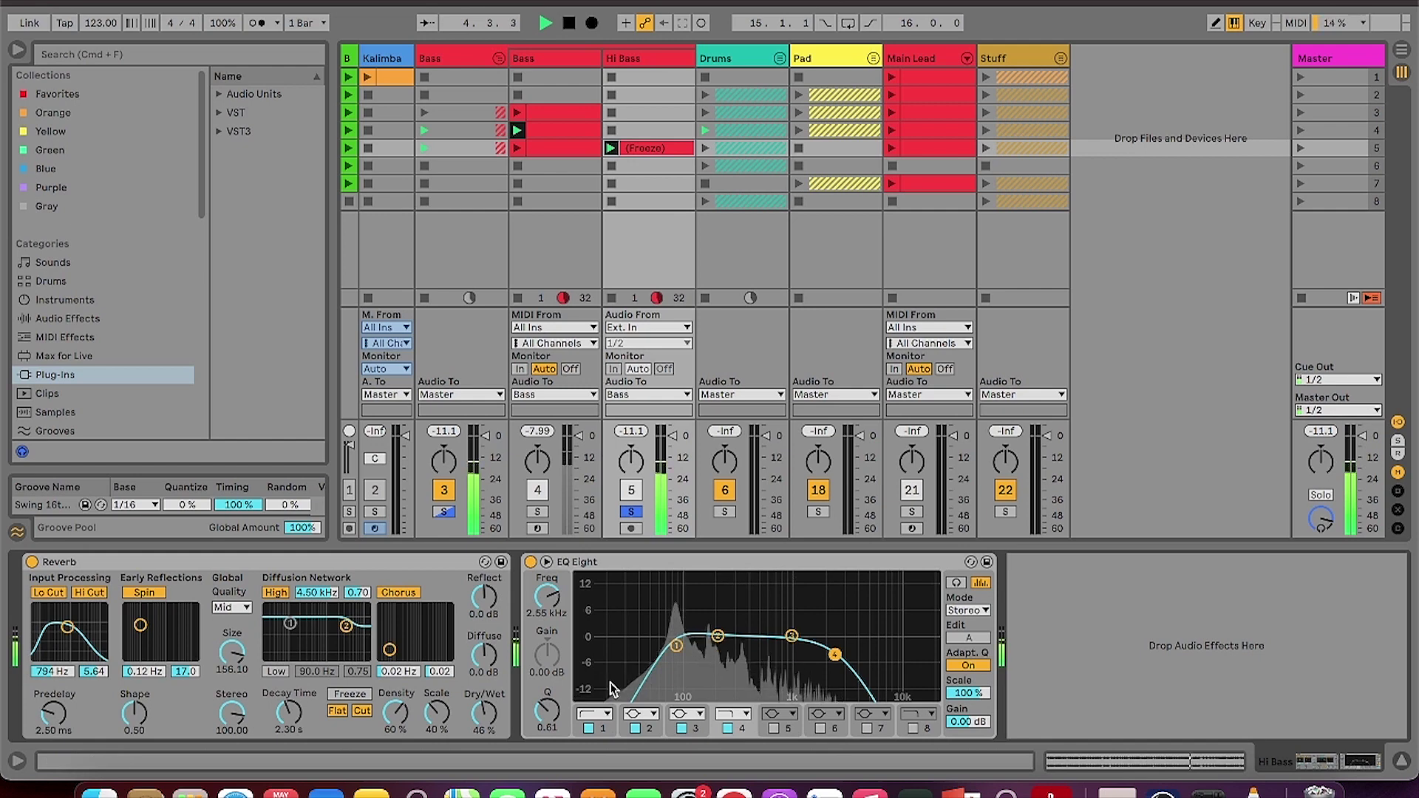
left_click(639, 512)
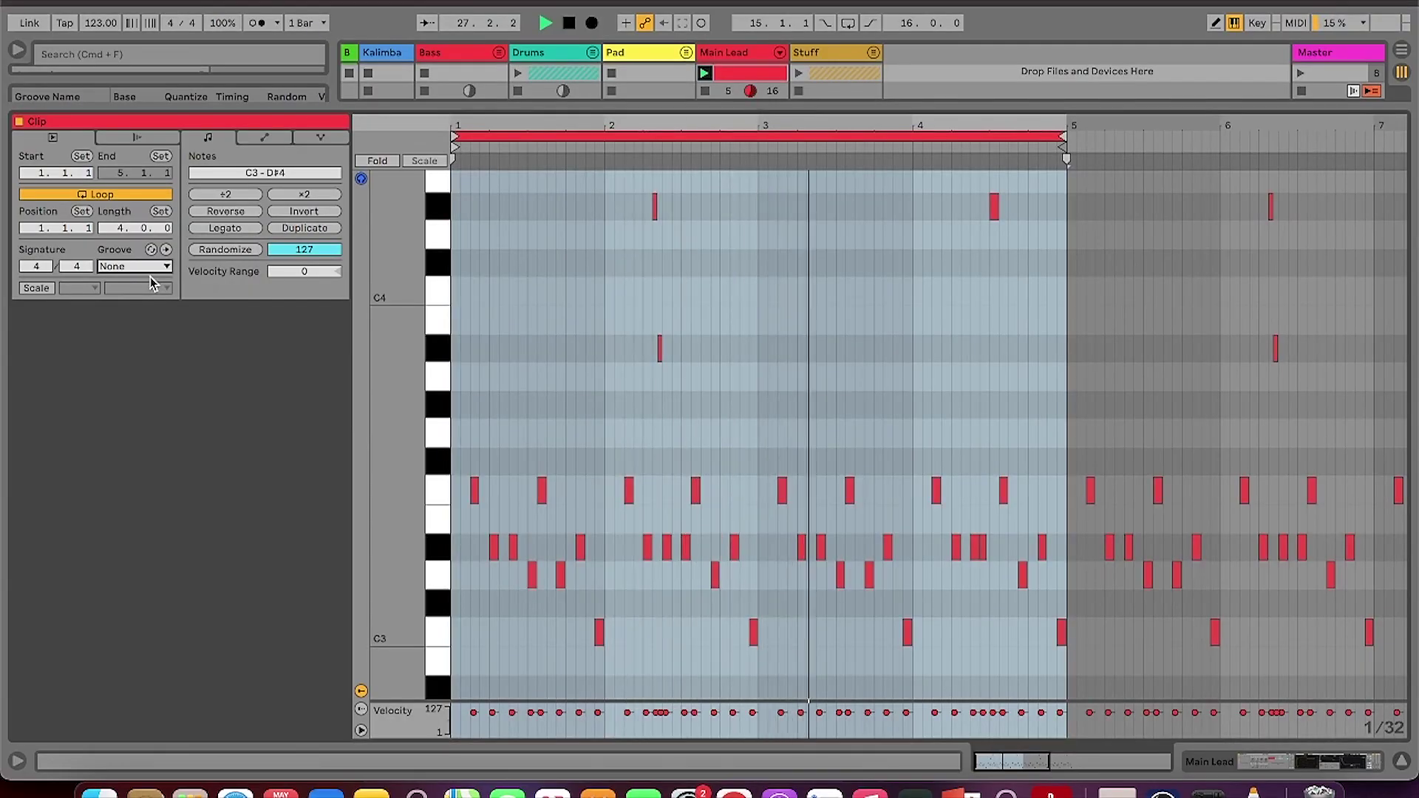
Apply the Swing 16ths 52 groove to the scene 8 Main Lead clip and show the track's devices.
left_click(138, 270)
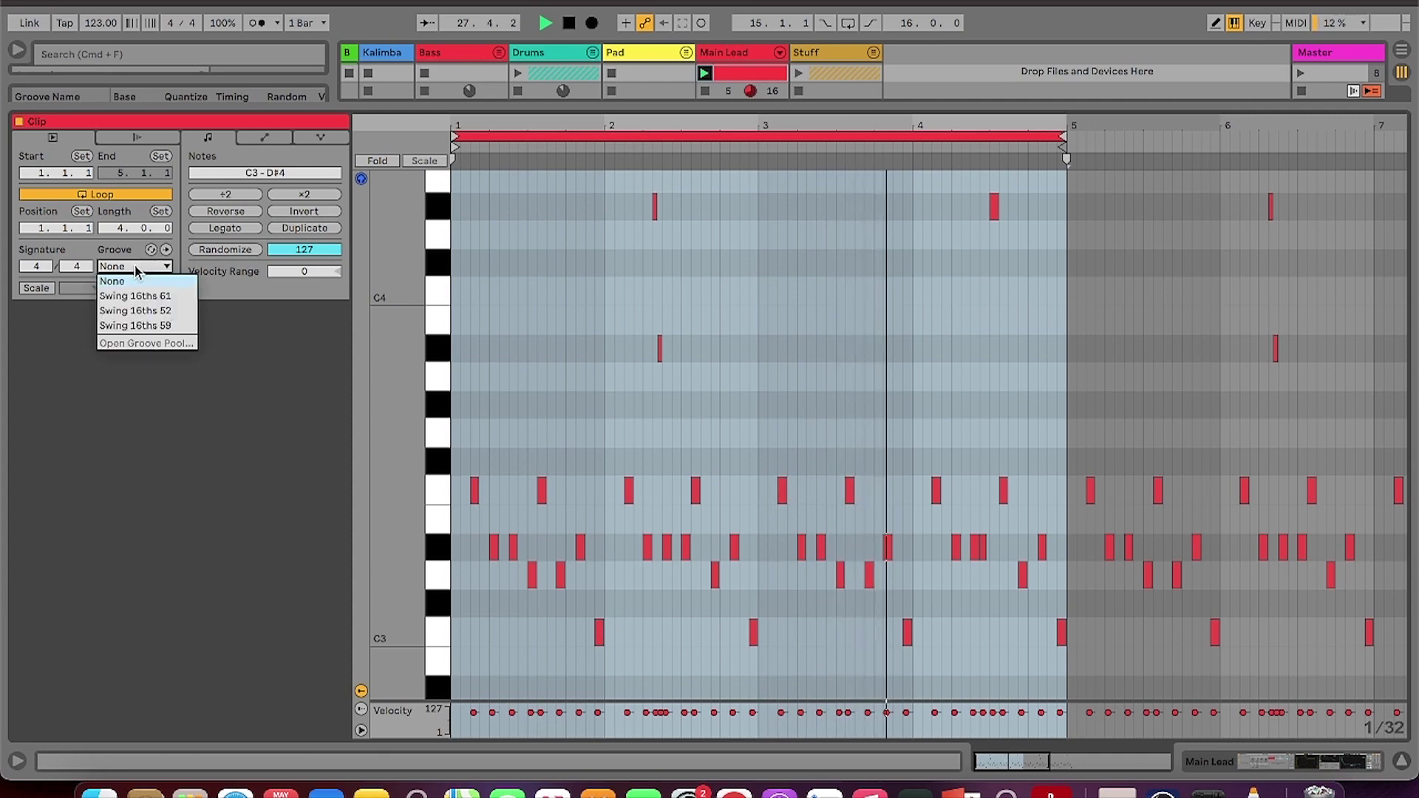
left_click(147, 311)
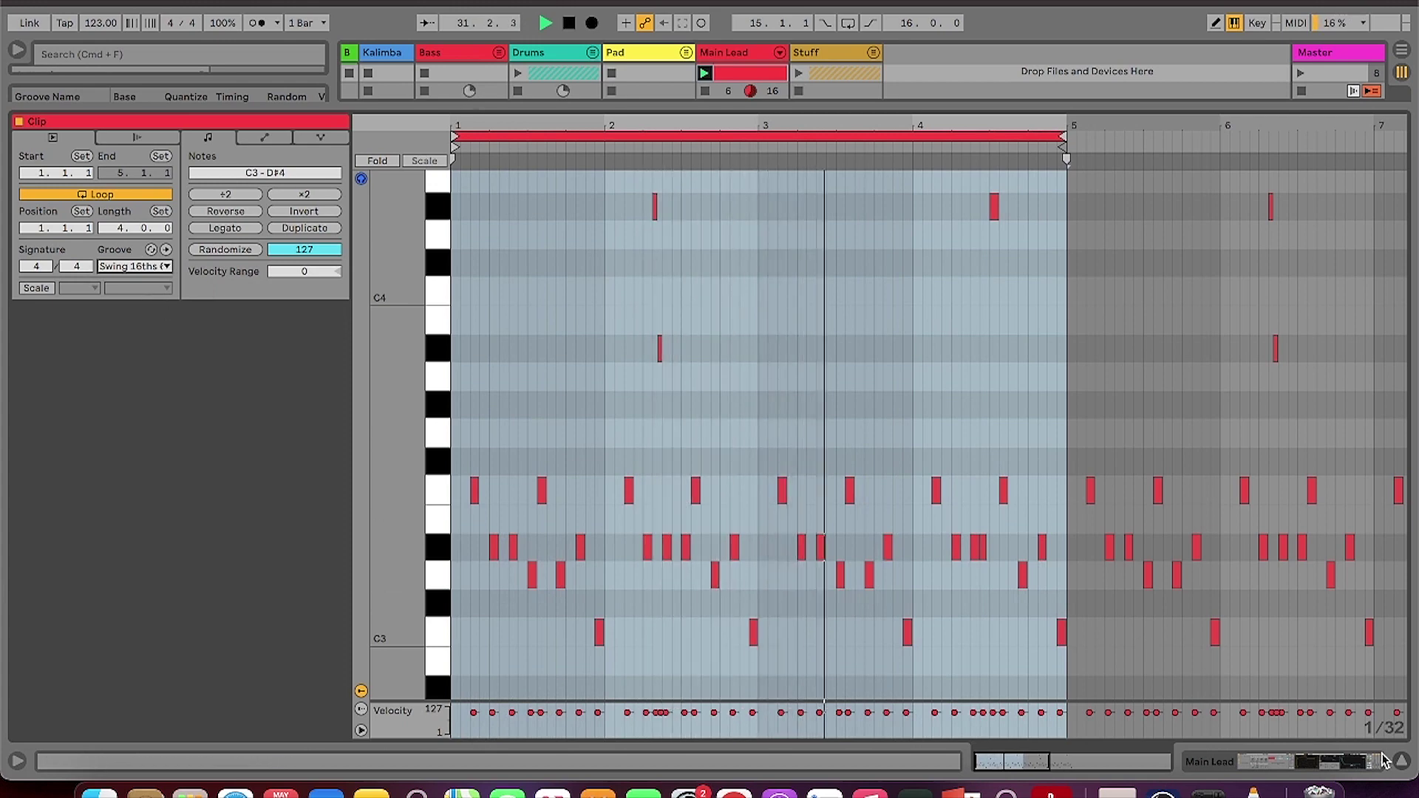
left_click(1329, 771)
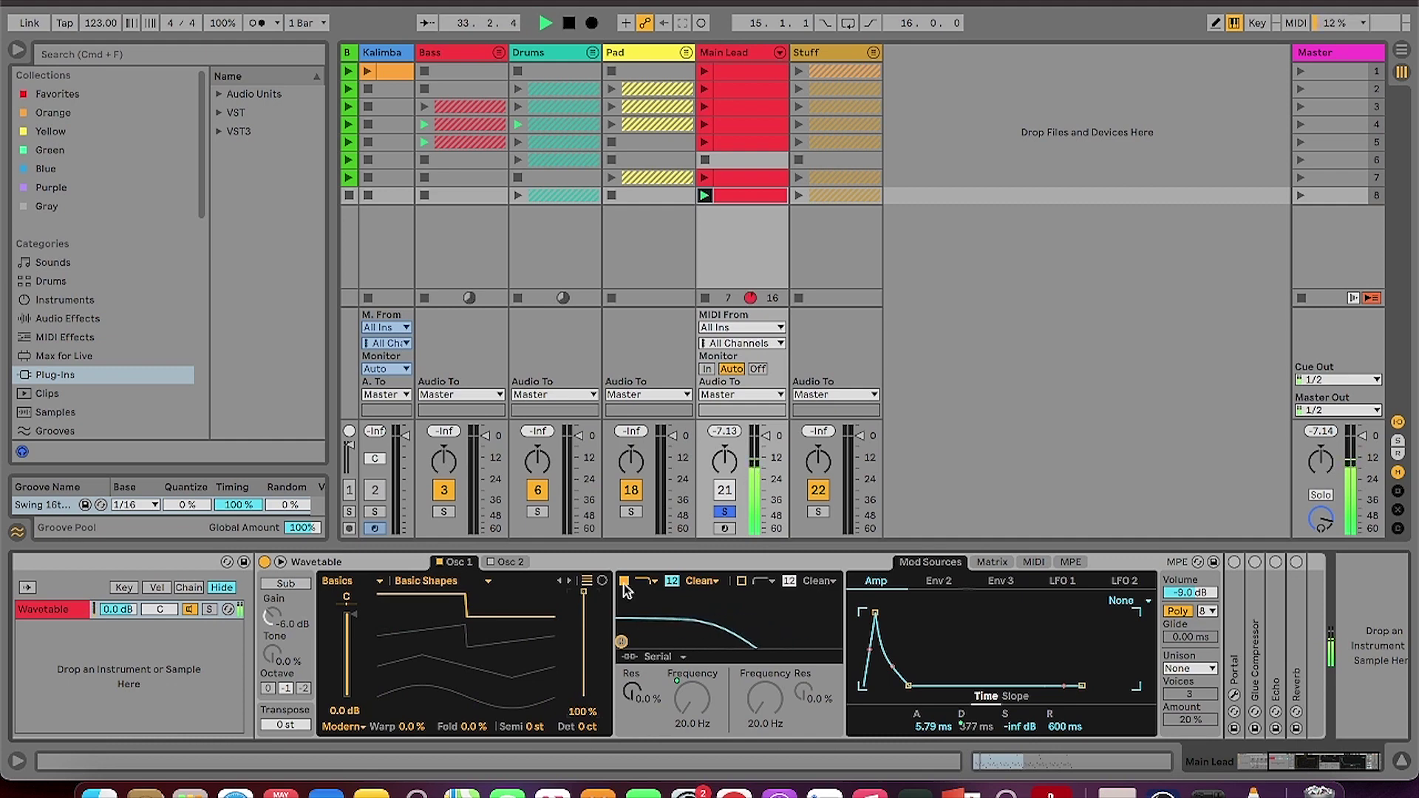
Set the Main Lead Wavetable's unison mode to Noise and turn on its Swept Noise oscillator 2.
left_click(1183, 668)
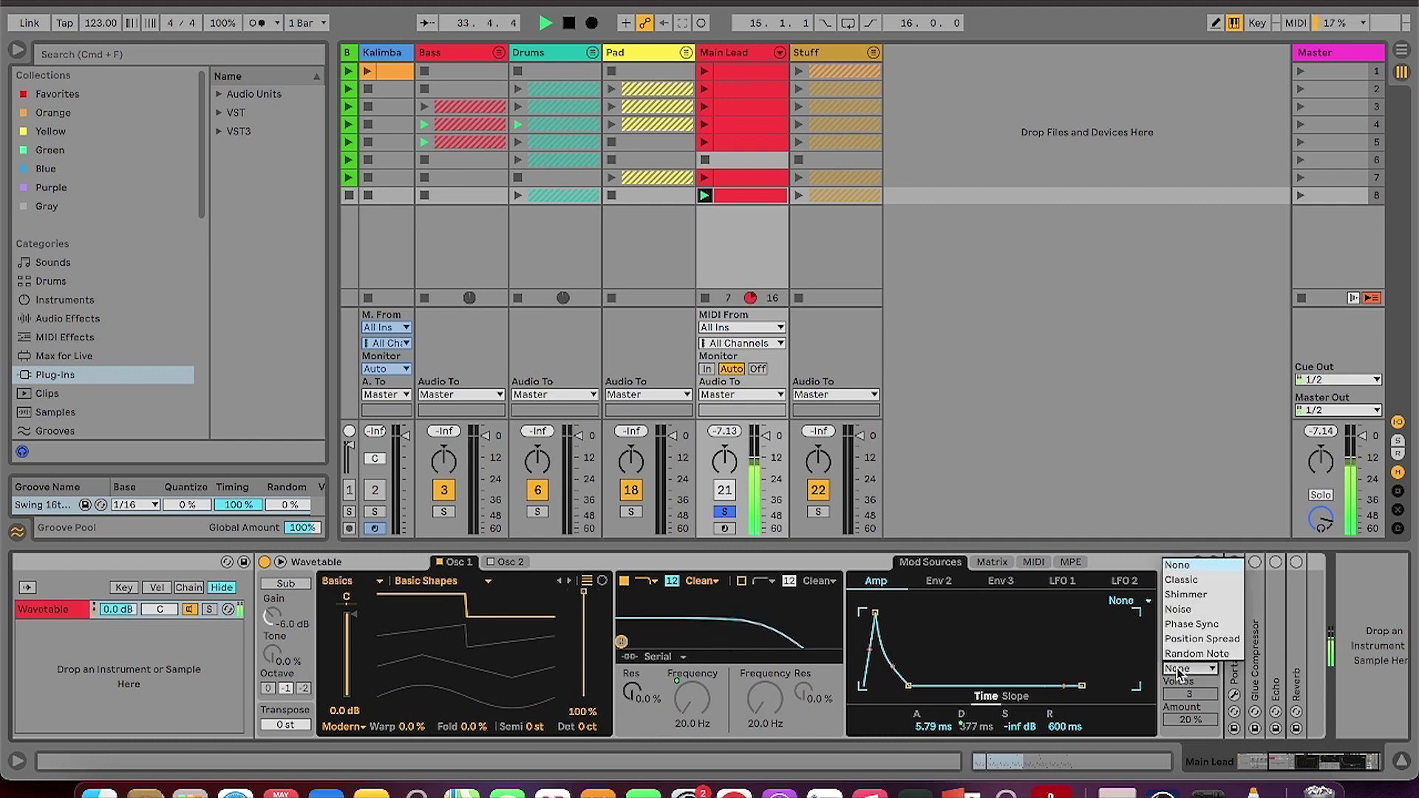
left_click(1195, 611)
left_click(508, 563)
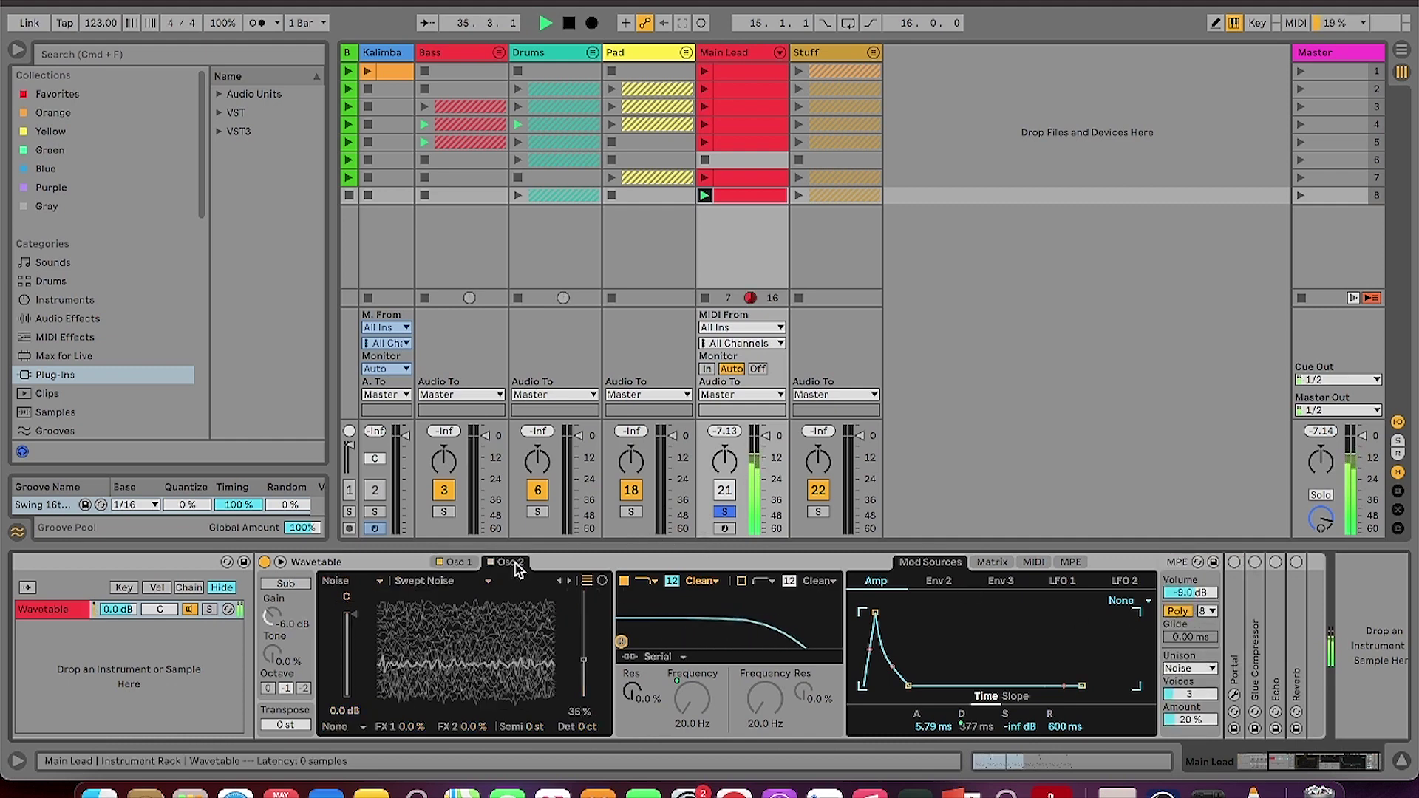
left_click(491, 563)
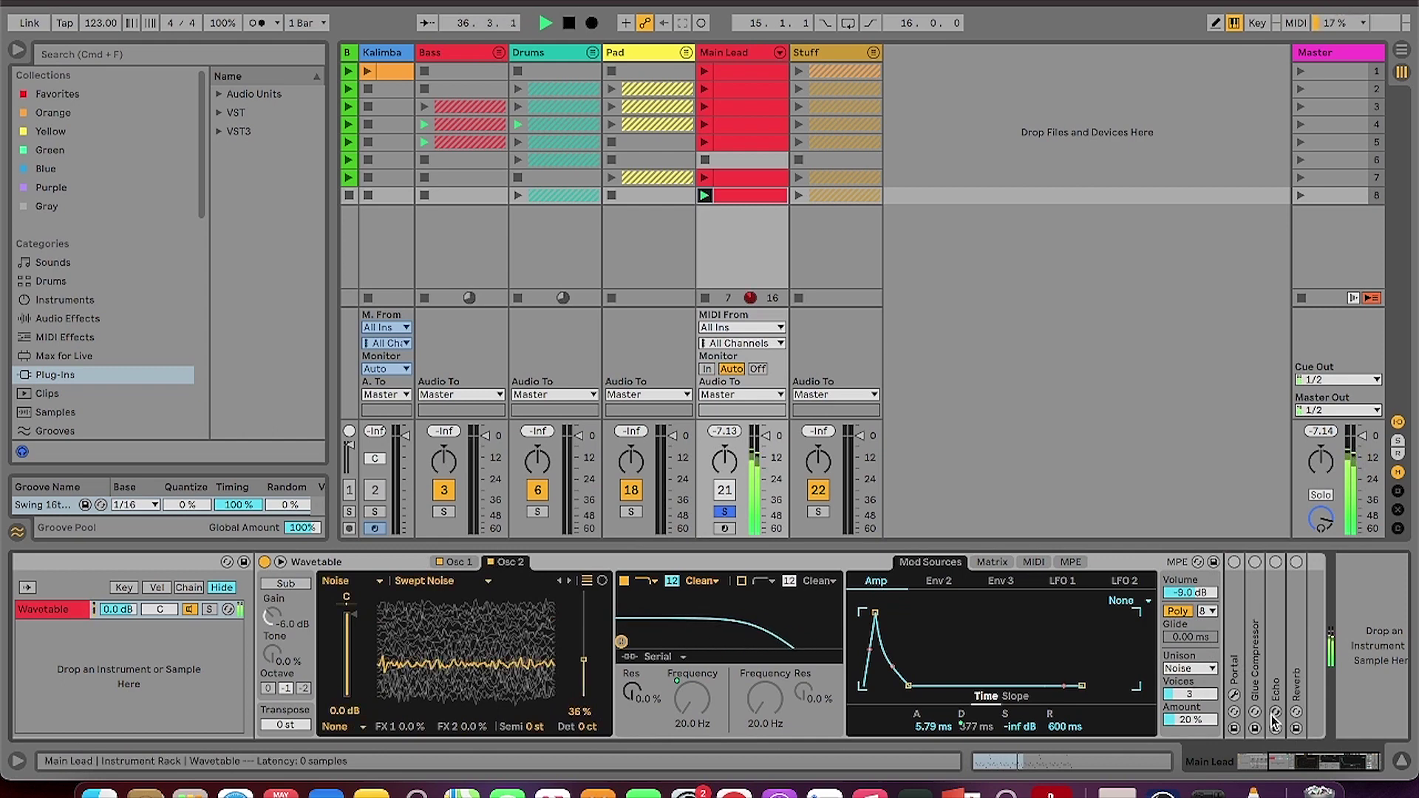
Turn on Portal and the Glue Compressor on the Main Lead and unfold the Glue Compressor.
left_click_drag(1300, 764, 1319, 765)
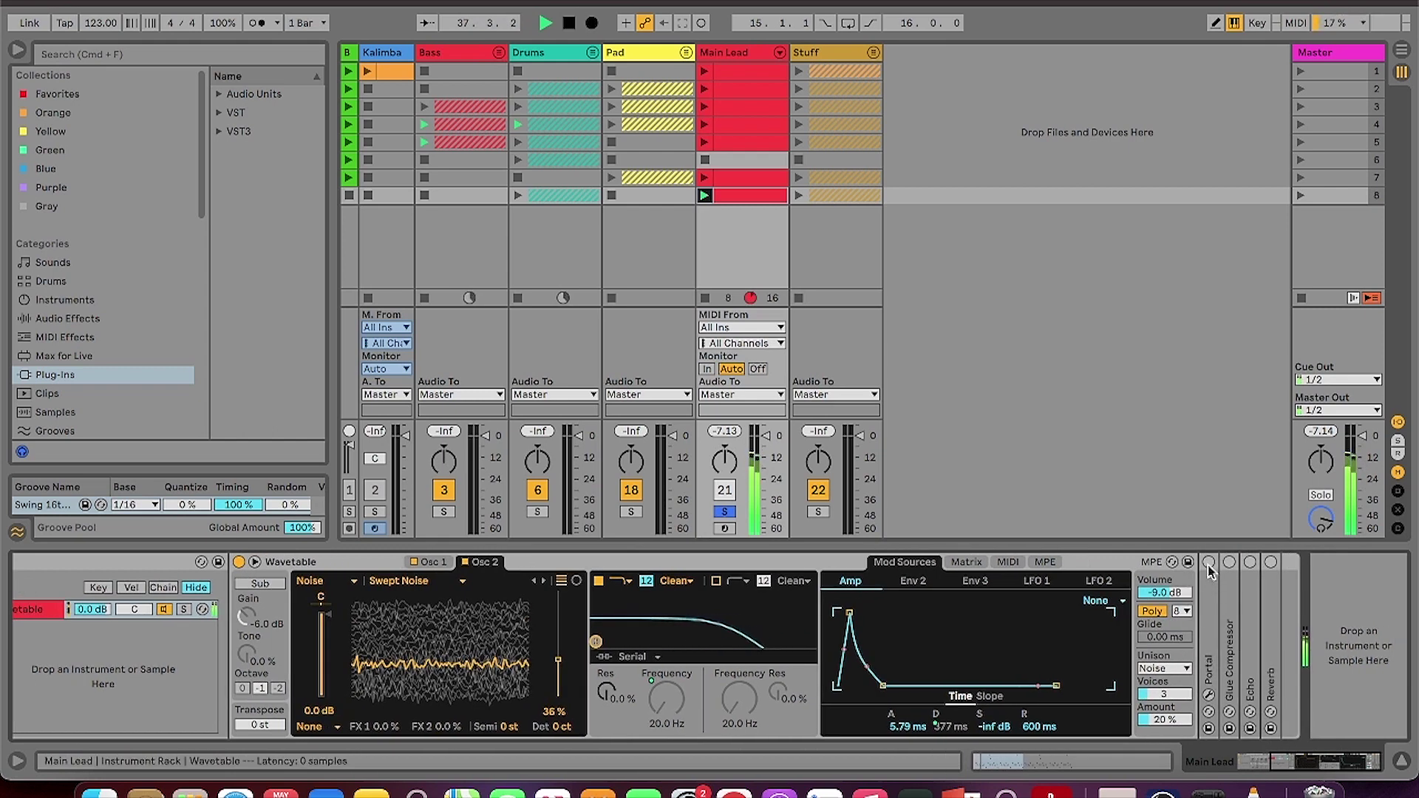
double_click(1230, 606)
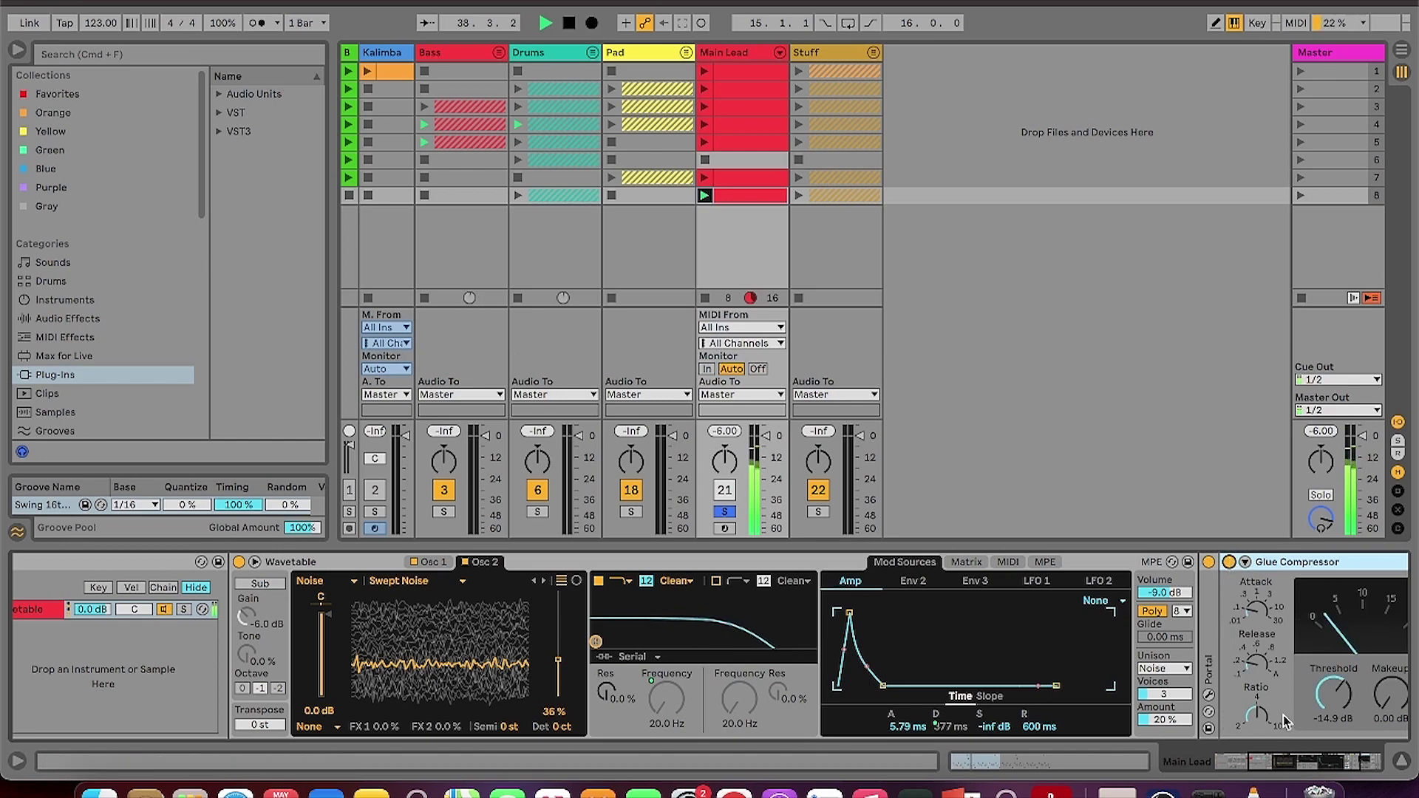
left_click_drag(1313, 766, 1337, 764)
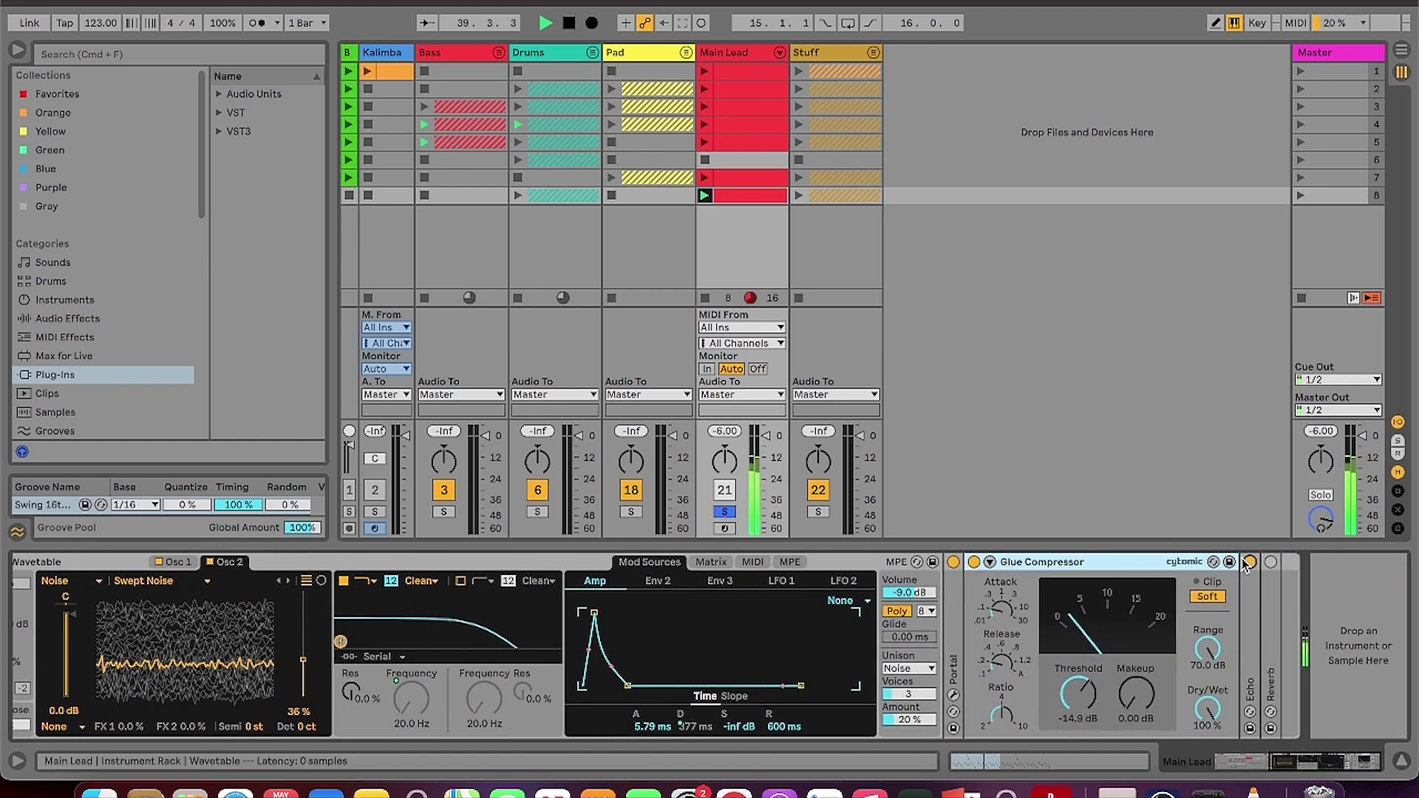
Turn on and unfold the Main Lead's Echo and Reverb, and return to the rack's macro controls.
double_click(1254, 671)
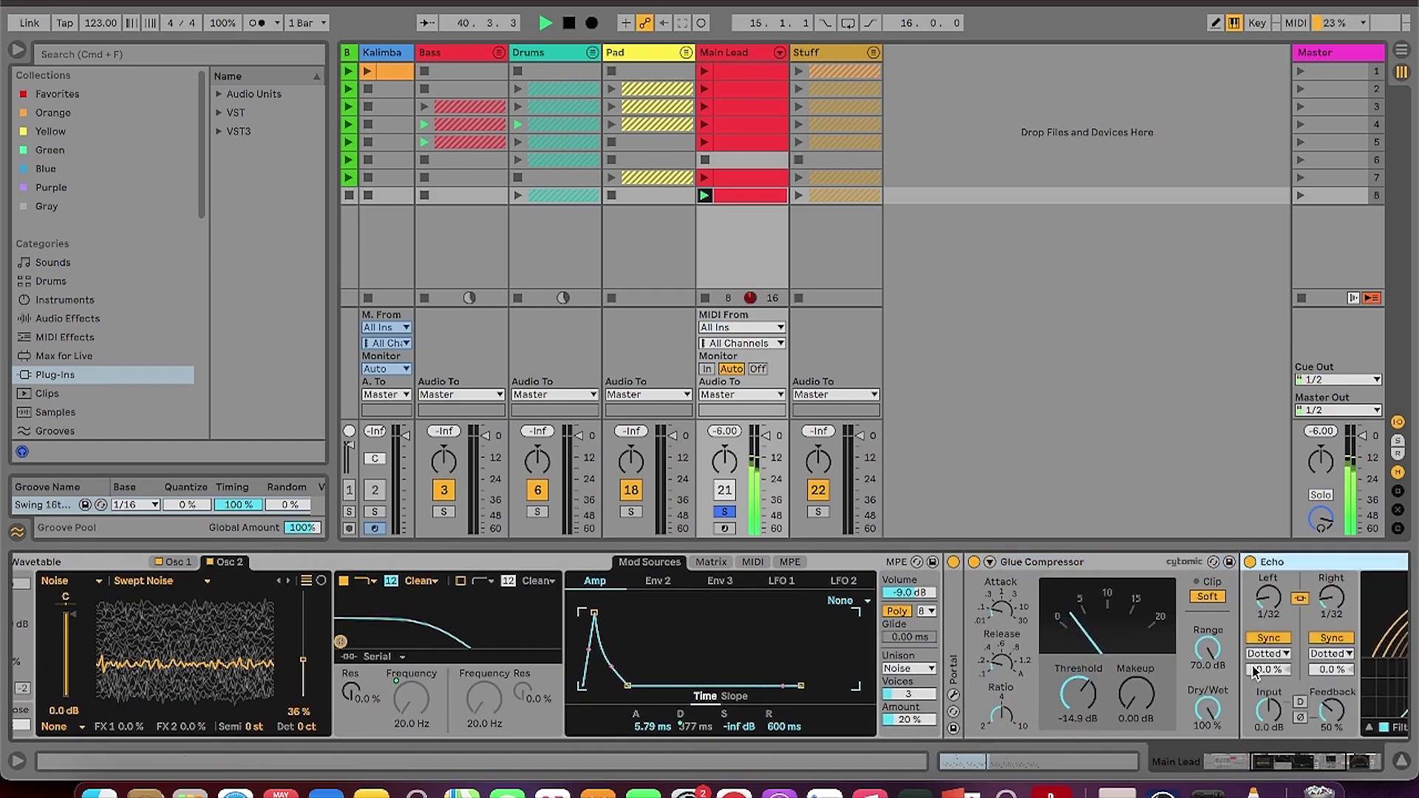
left_click(1290, 769)
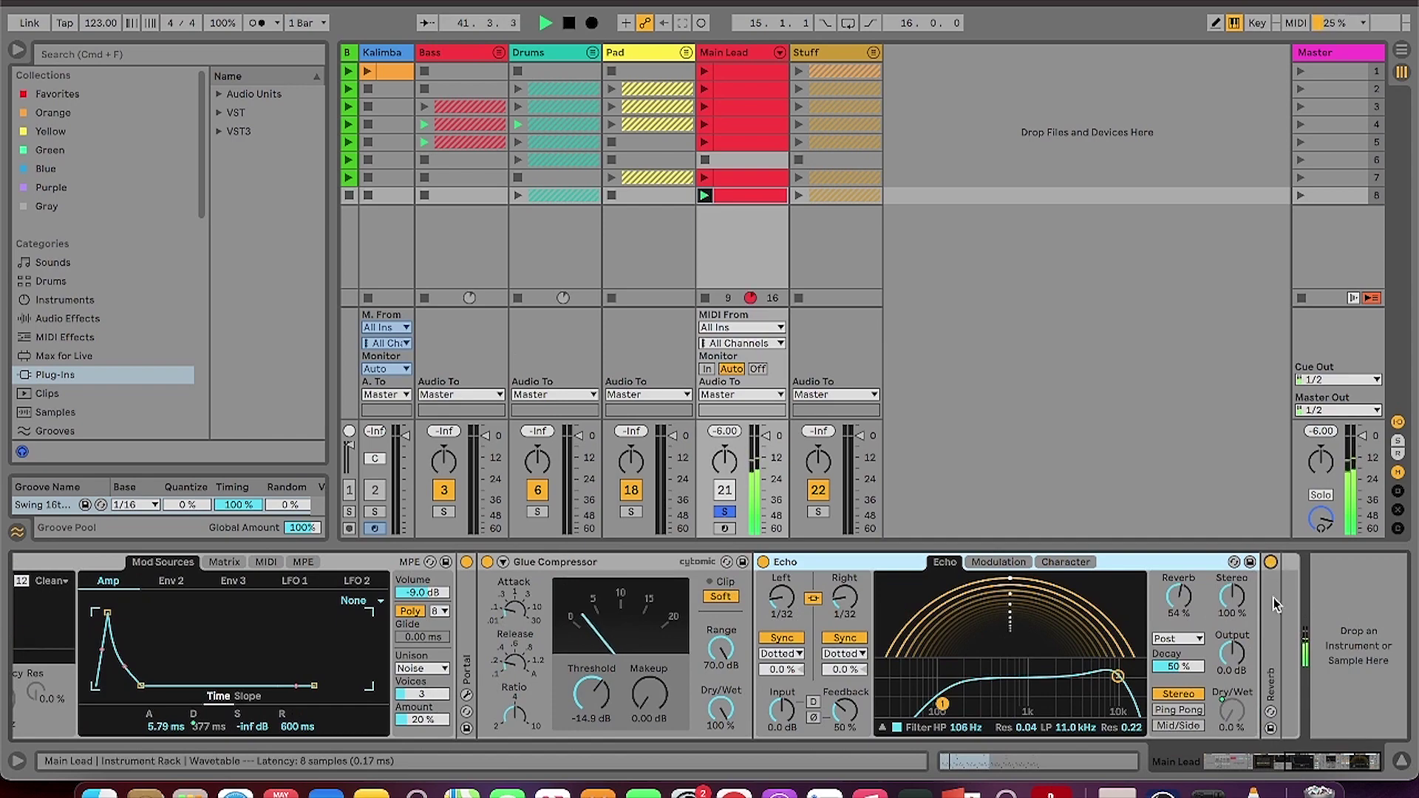
double_click(1275, 601)
left_click_drag(1336, 763, 880, 755)
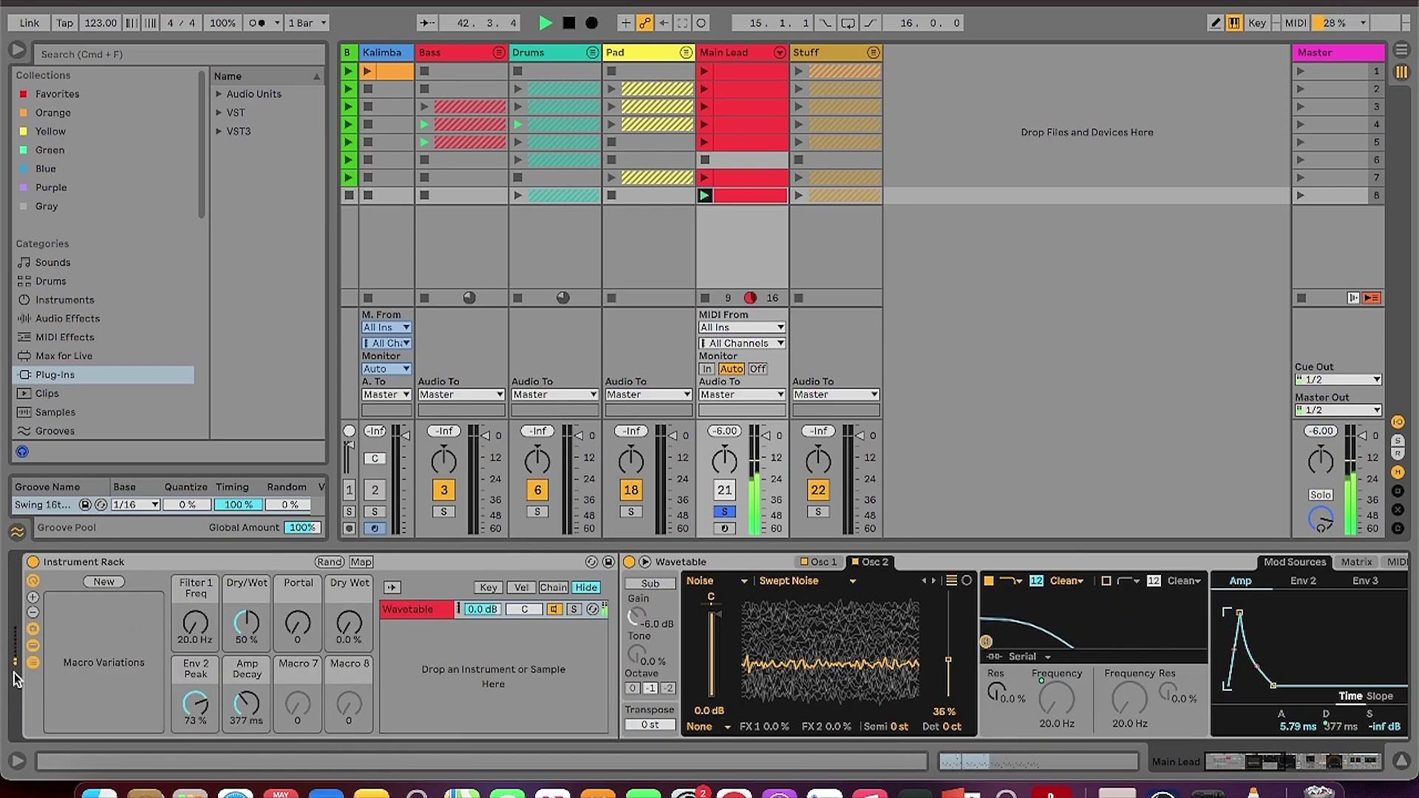
Release the Main Lead's solo and lower the rack's Filter 1 Freq macro while the full mix plays.
left_click(725, 513)
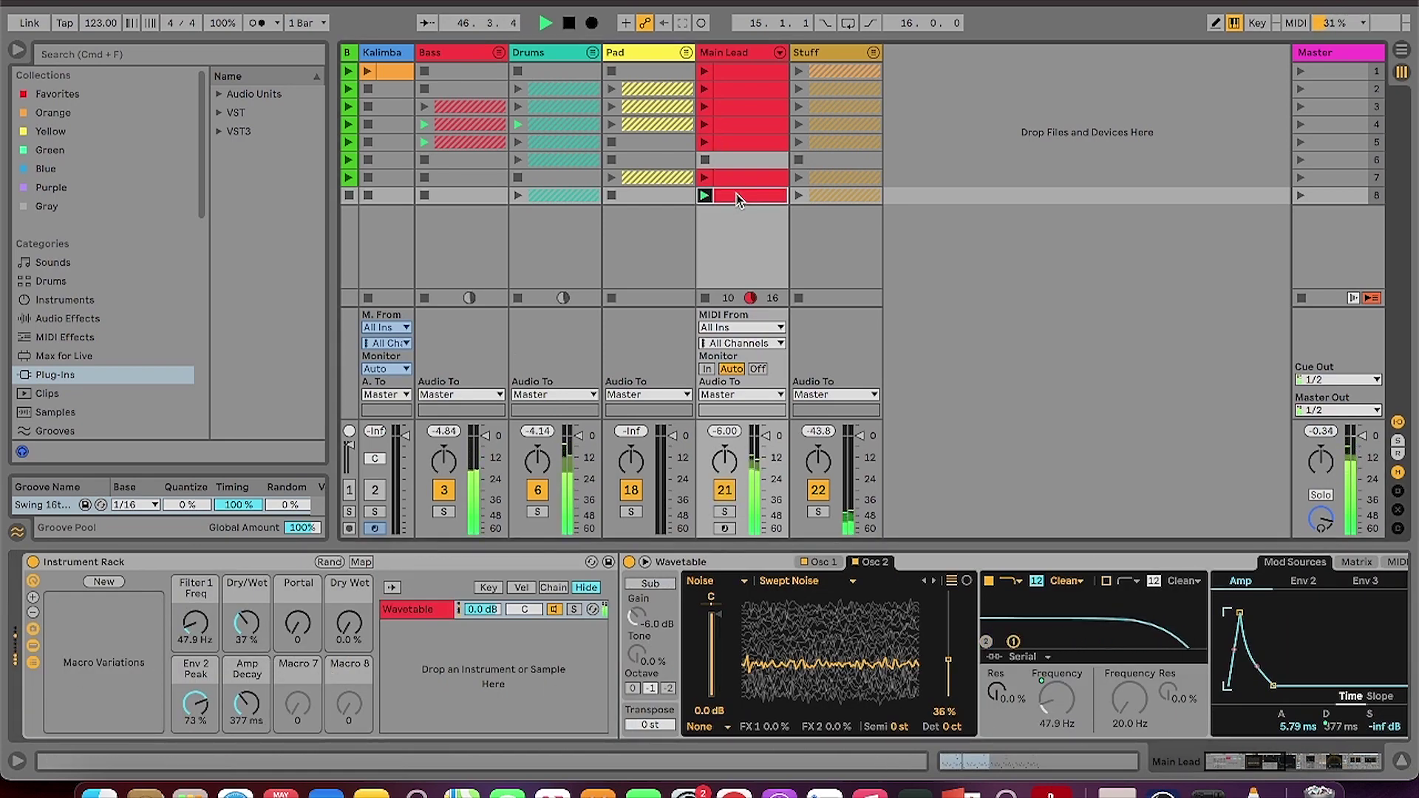
left_click(196, 624)
left_click_drag(195, 623, 195, 682)
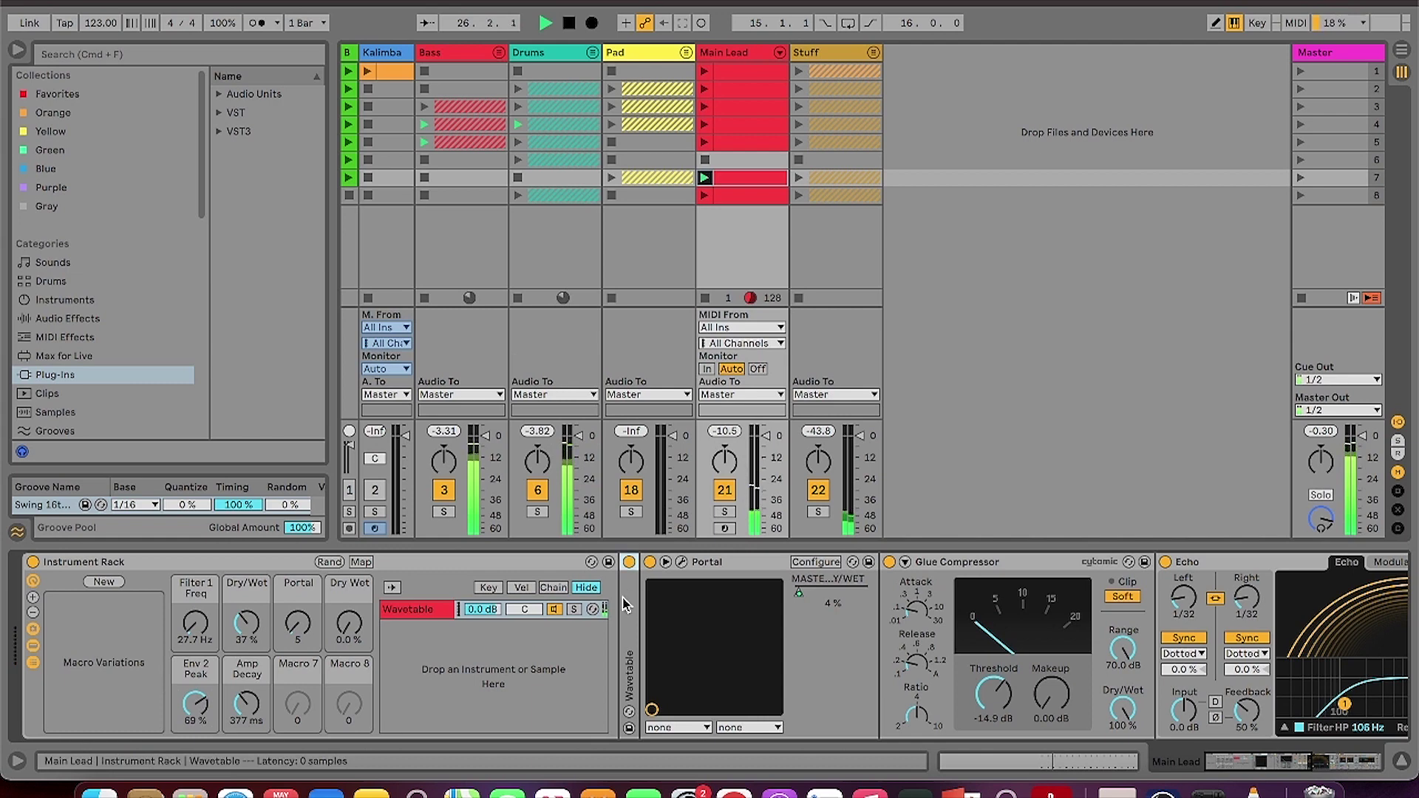
Adjust the Main Lead rack's Env 2 Peak and Filter 1 Freq macros during the scene 7 clip.
double_click(625, 594)
left_click_drag(196, 703, 196, 703)
mouse_move(196, 623)
left_mouse_down()
mouse_move(196, 583)
mouse_move(195, 611)
left_mouse_up()
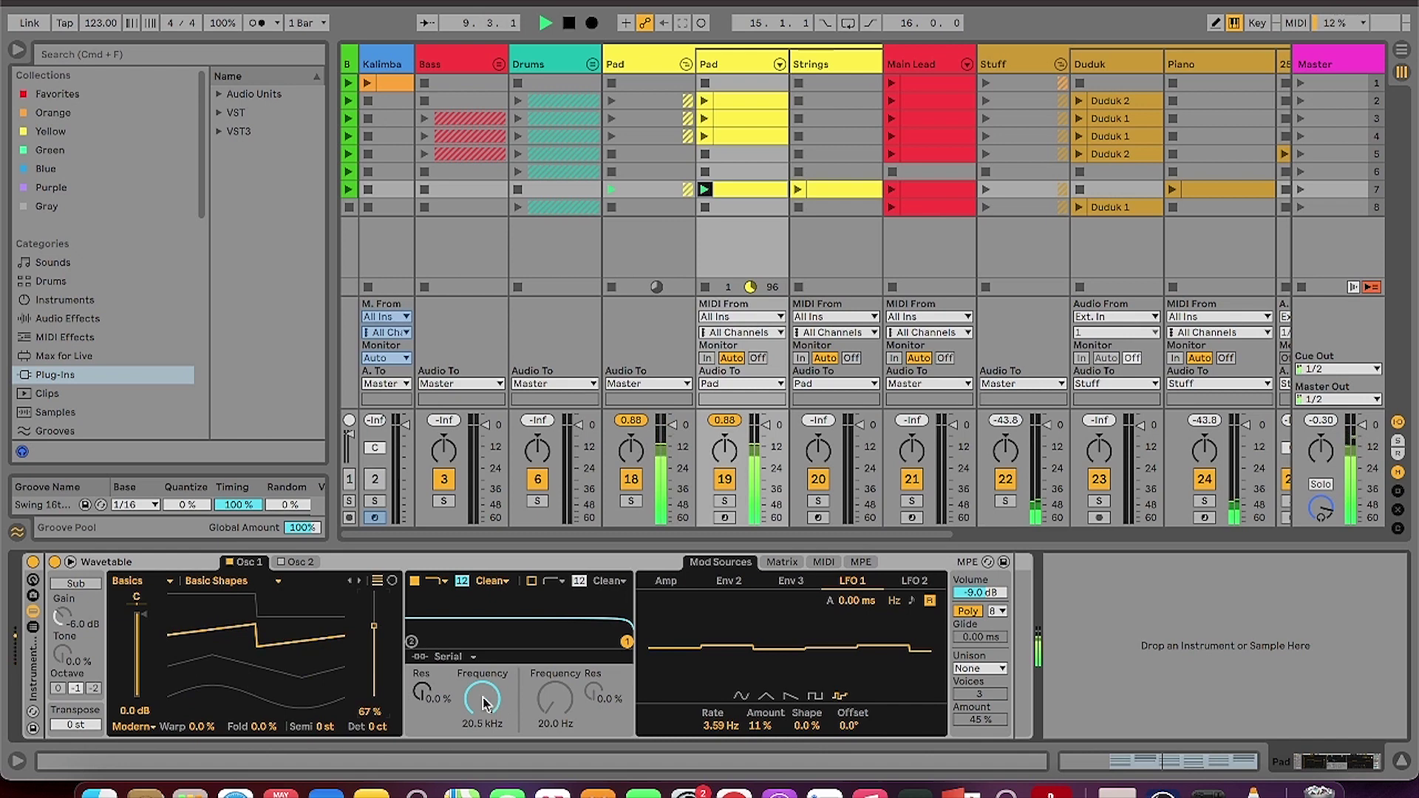
Set the Pad Wavetable's filter frequency to 202 Hz, unison to Noise and LFO 1 amount to about 87%, and show oscillator 2.
left_click(980, 669)
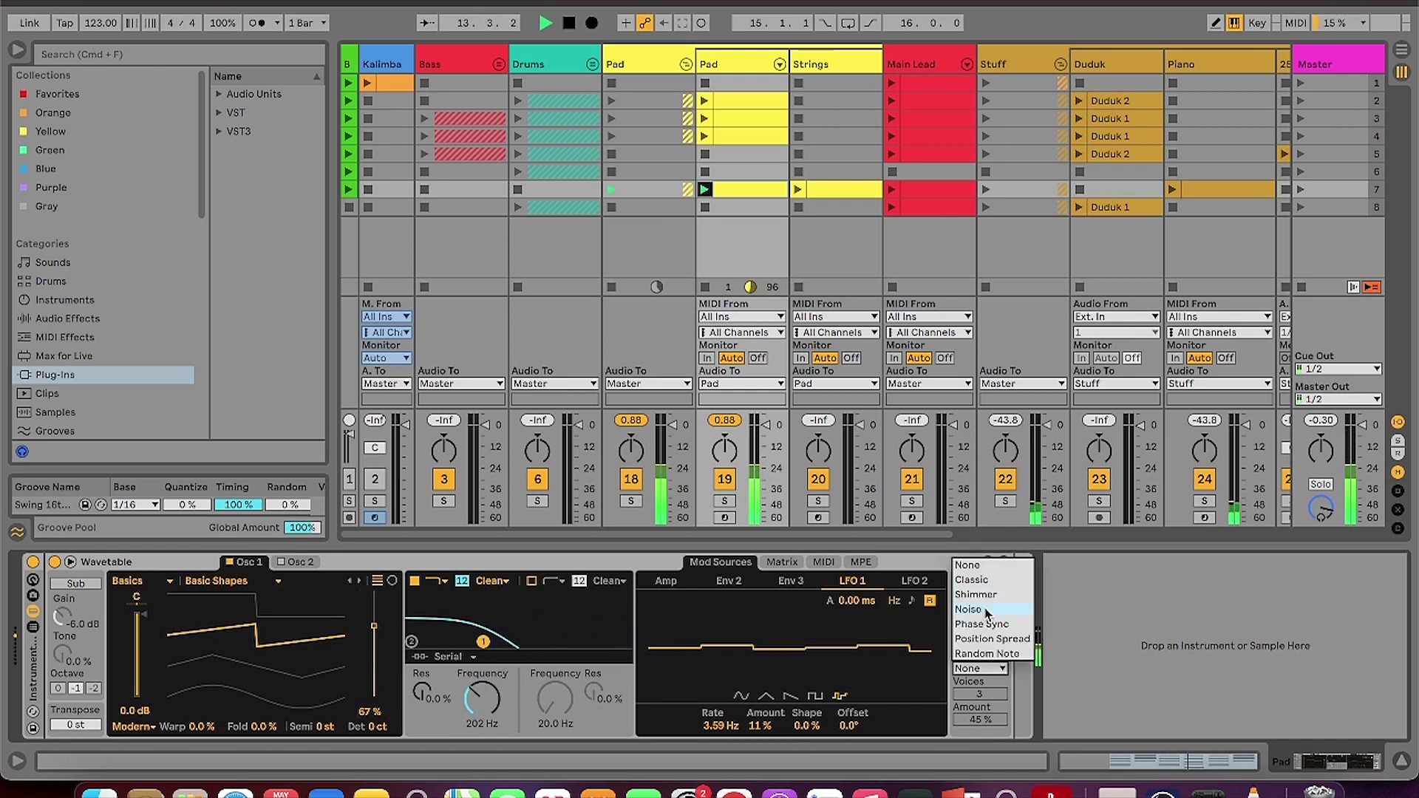
left_click(987, 611)
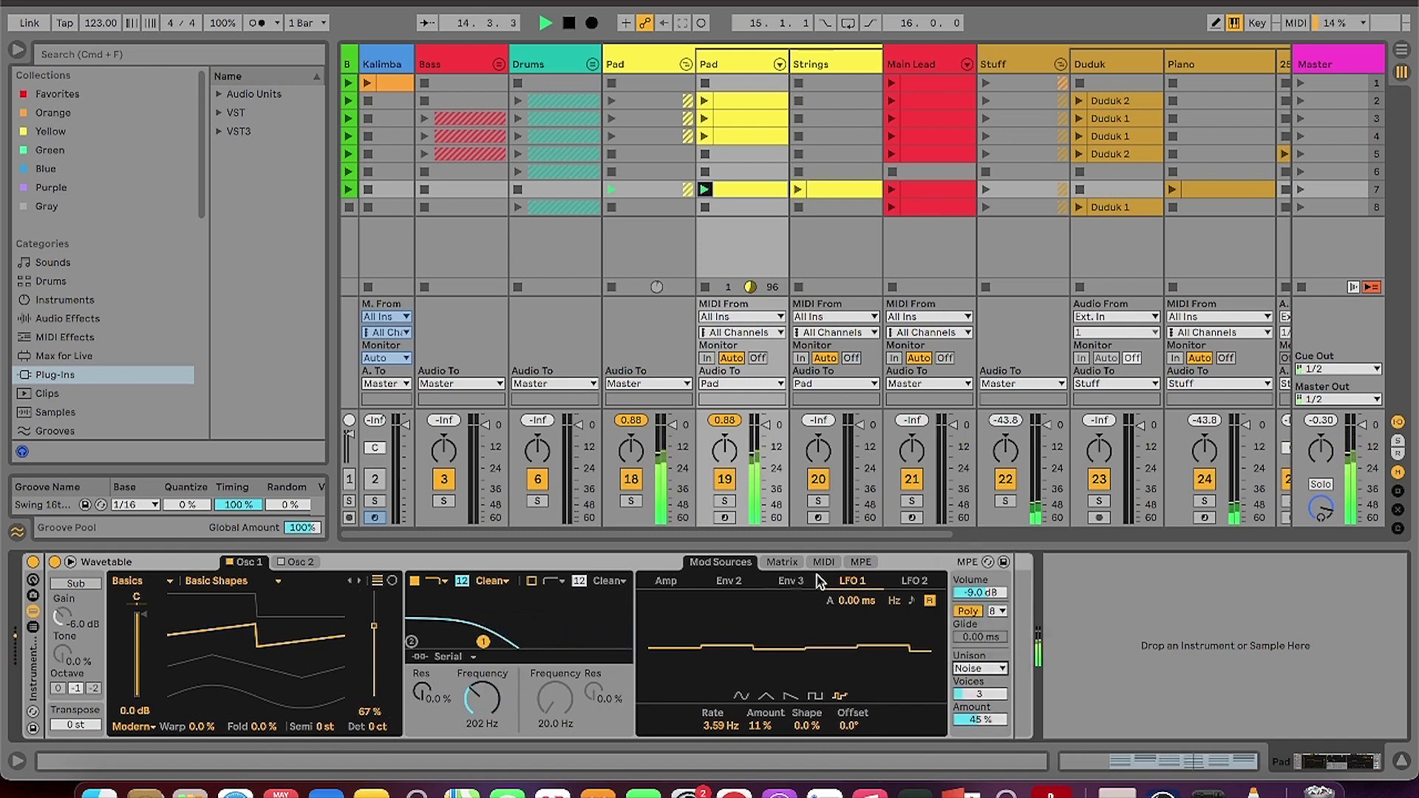
left_click_drag(760, 726, 759, 687)
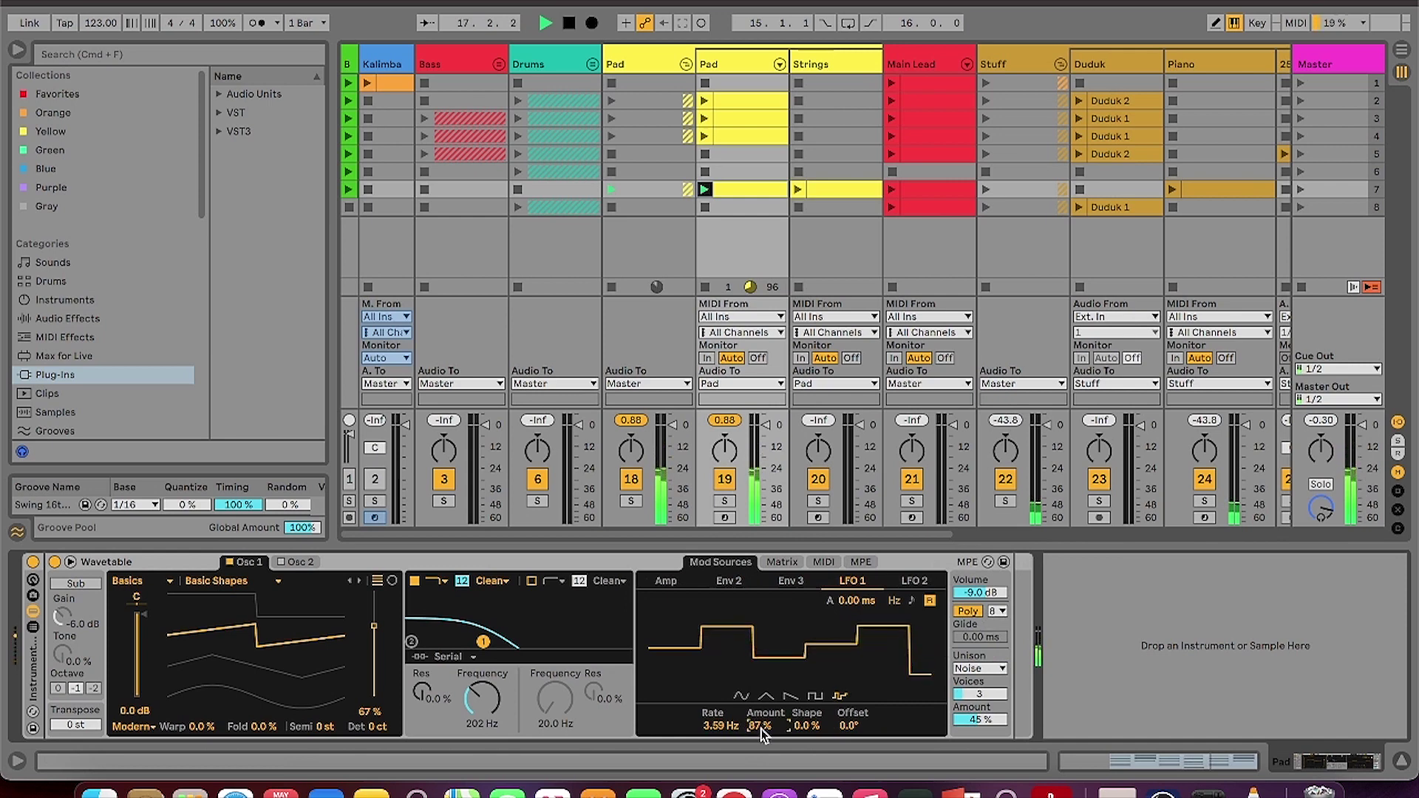
left_click(296, 562)
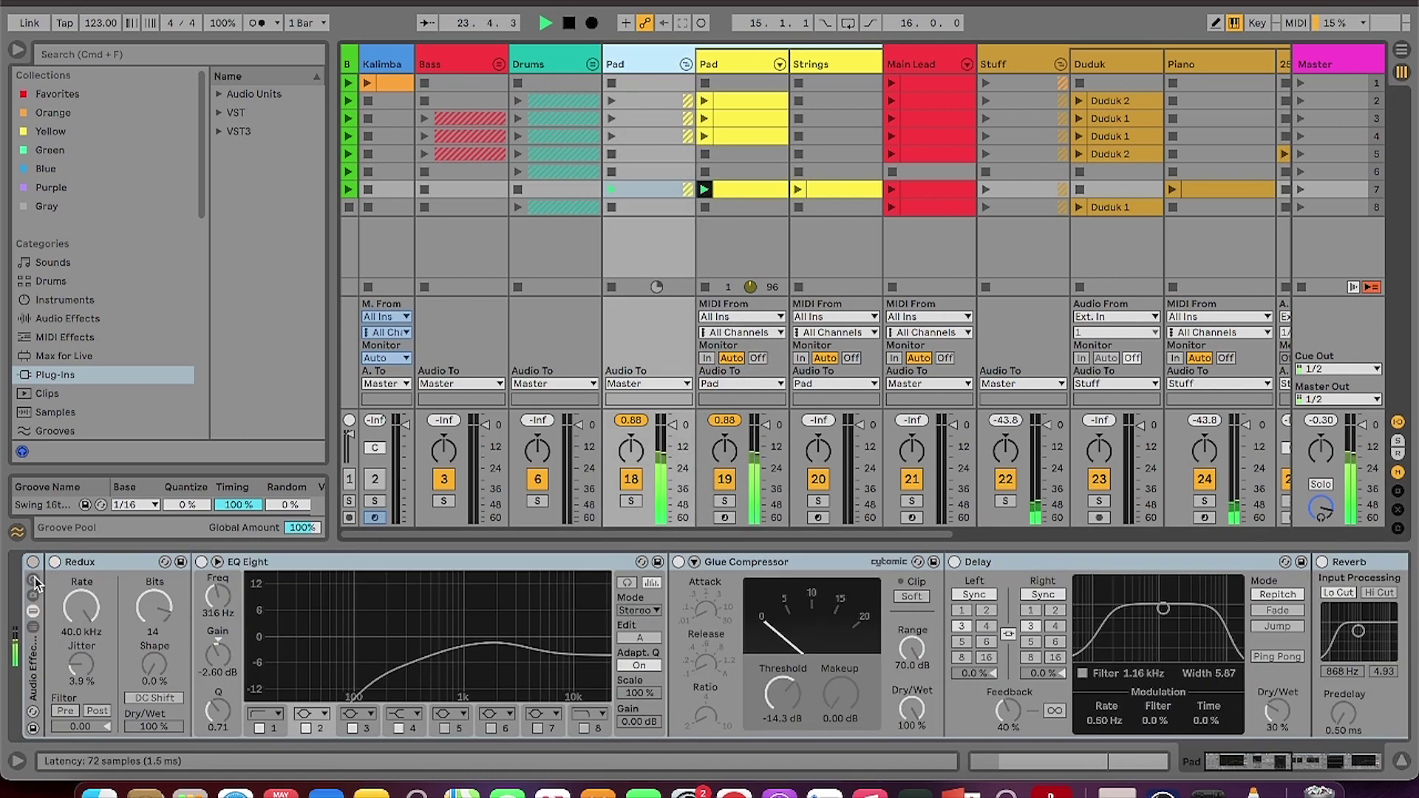
Turn on the Pad group's audio effect rack and examine its effects chain.
left_click(33, 562)
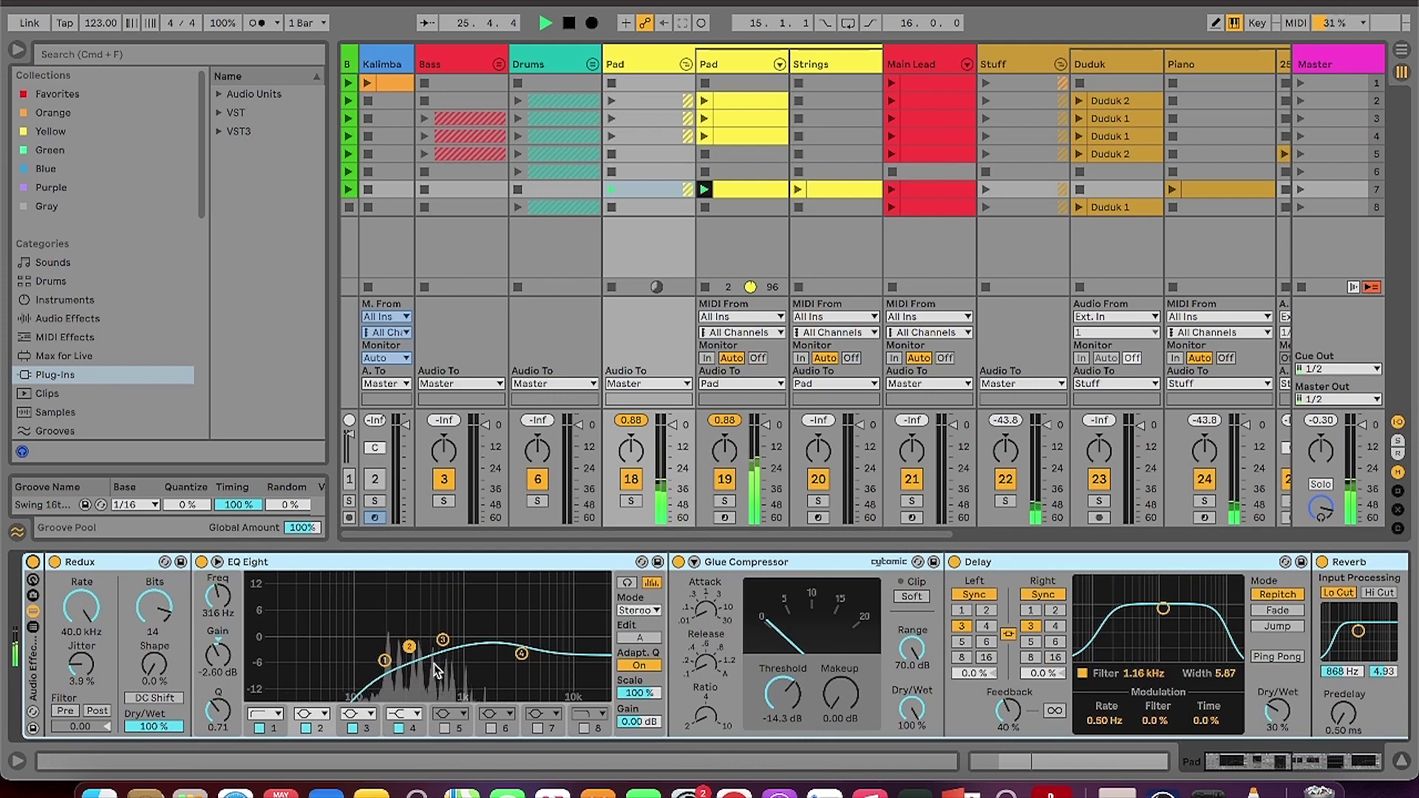
left_click_drag(1251, 765, 1281, 771)
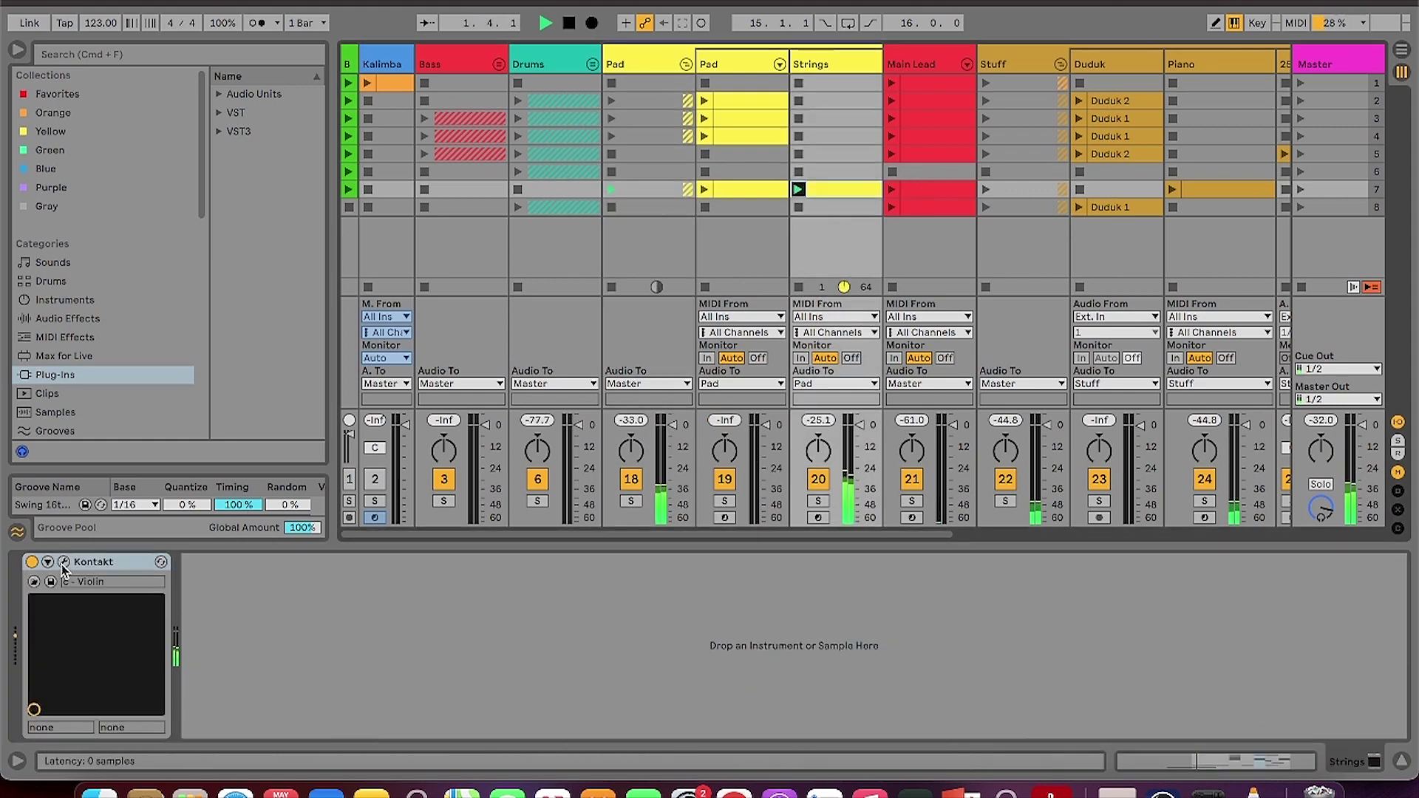
Examine the Strings track's British Drama Toolkit violin in Kontakt and close the plug-in window.
left_click(62, 563)
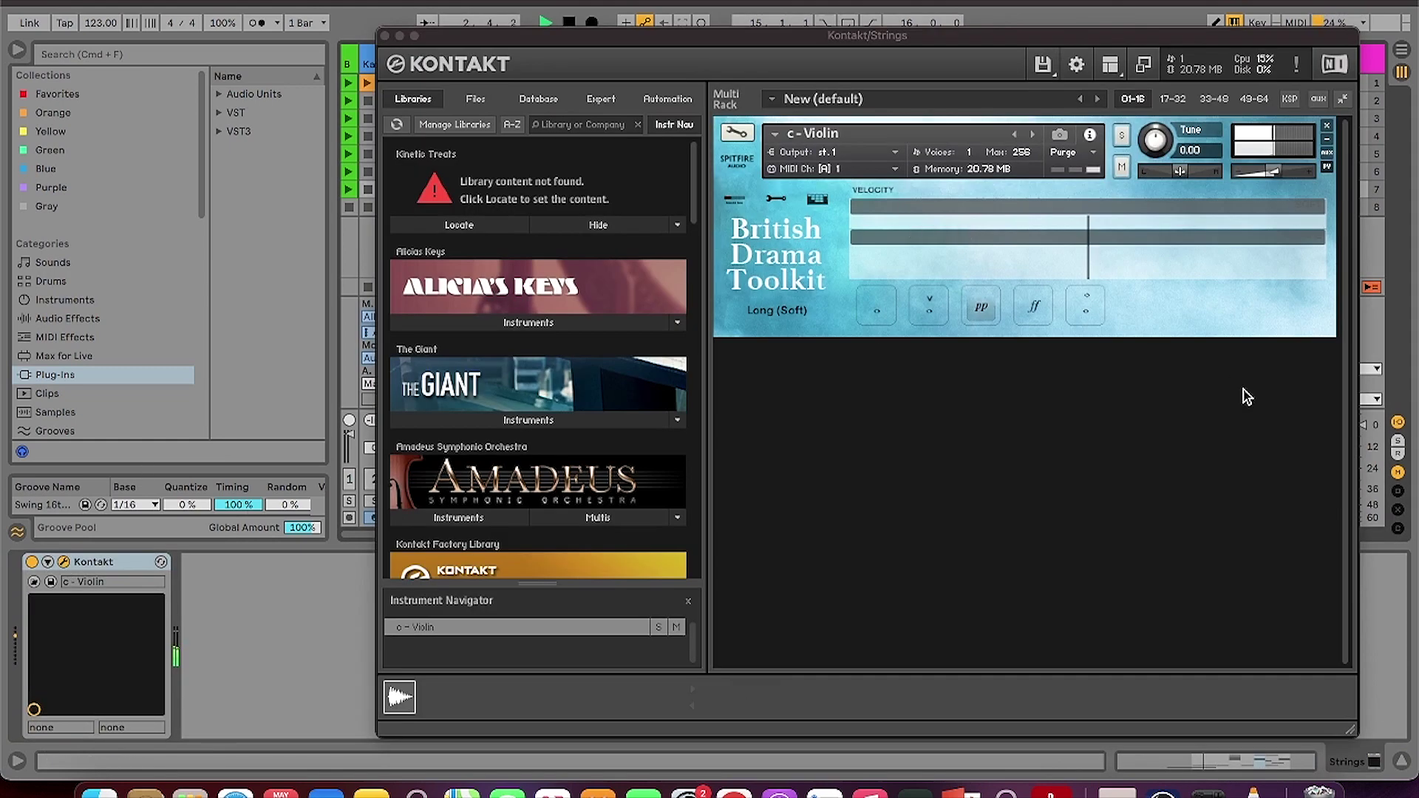
left_click(385, 36)
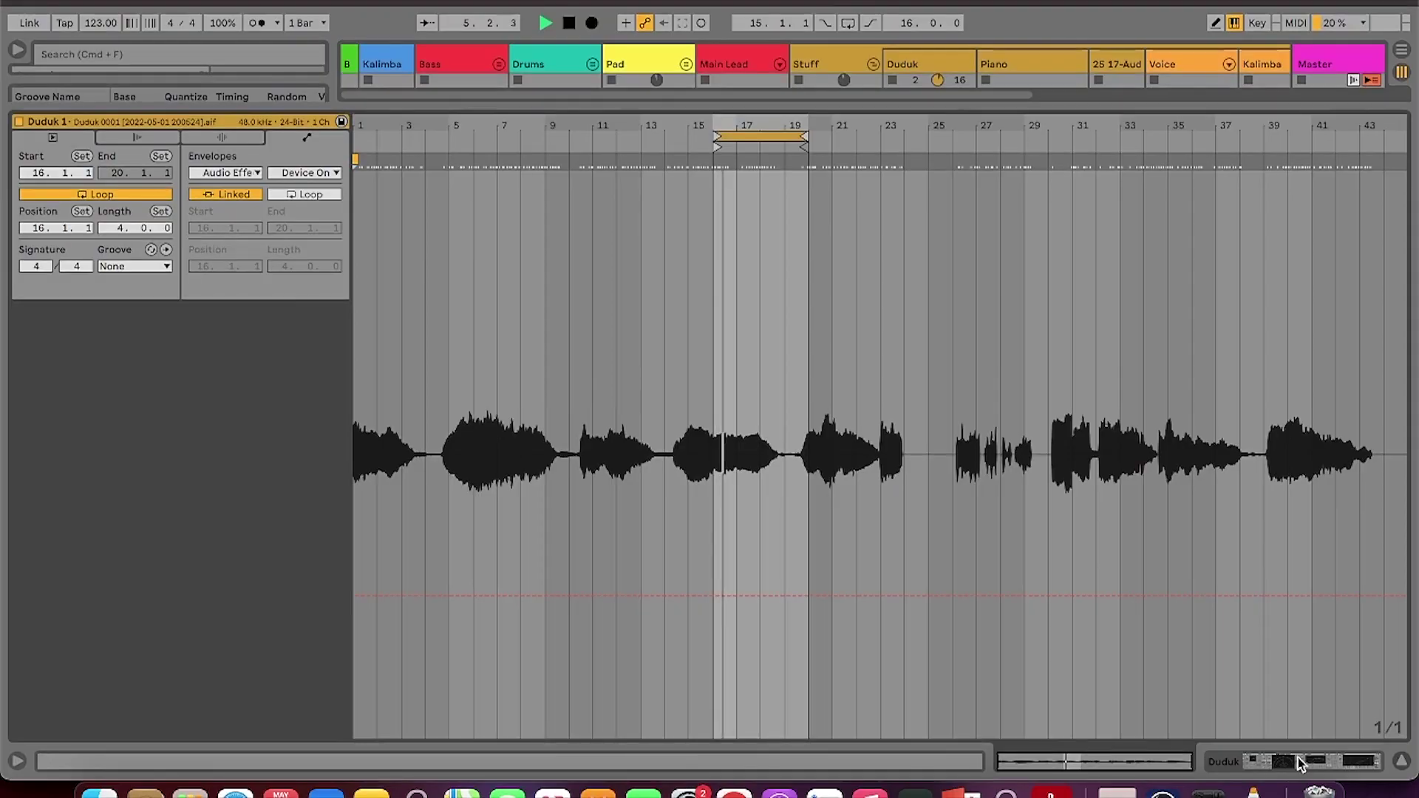
Examine the Duduk clip and its effects chain, and turn on the Duduk track's audio effect rack.
left_click(1301, 764)
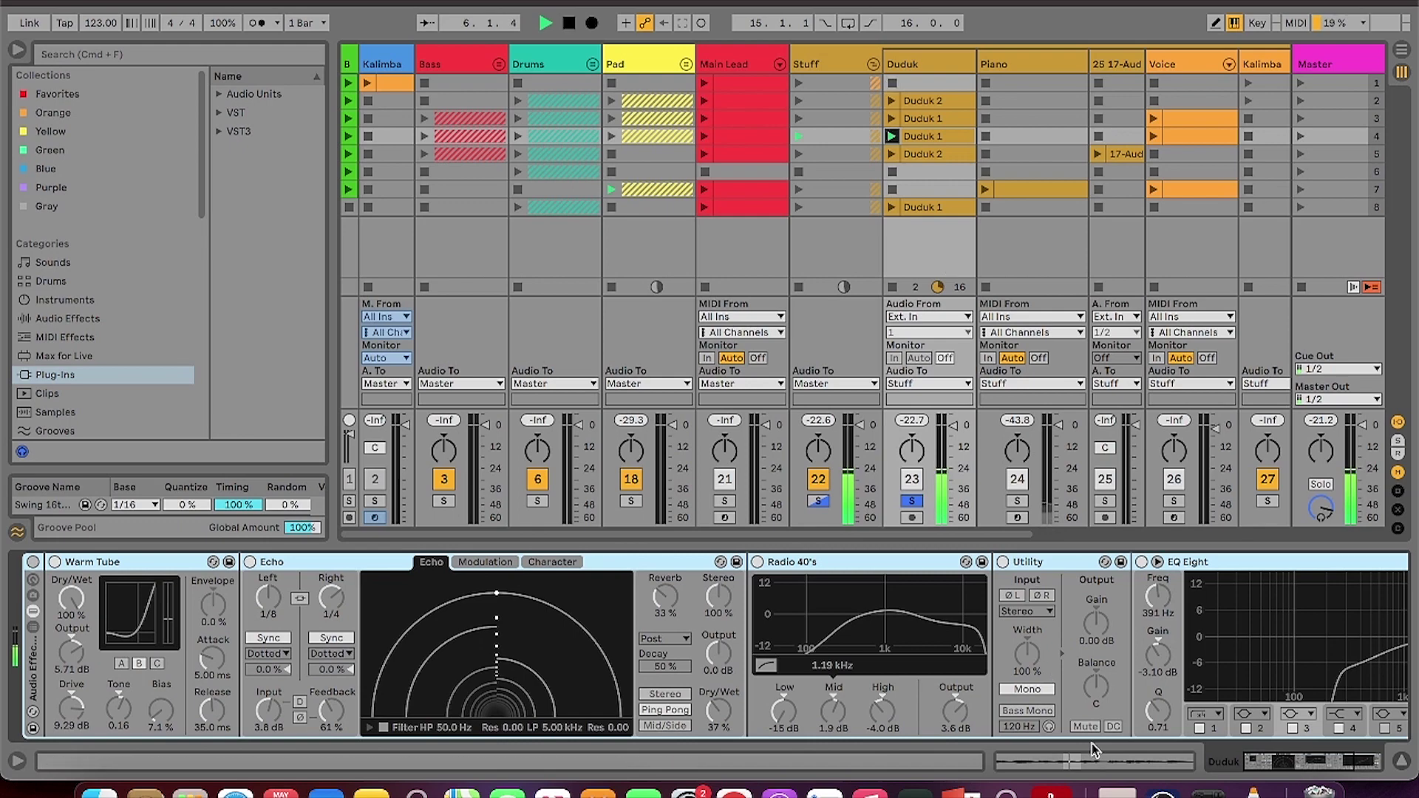
left_click(1095, 771)
left_click(1287, 762)
left_click(1287, 761)
left_click(34, 563)
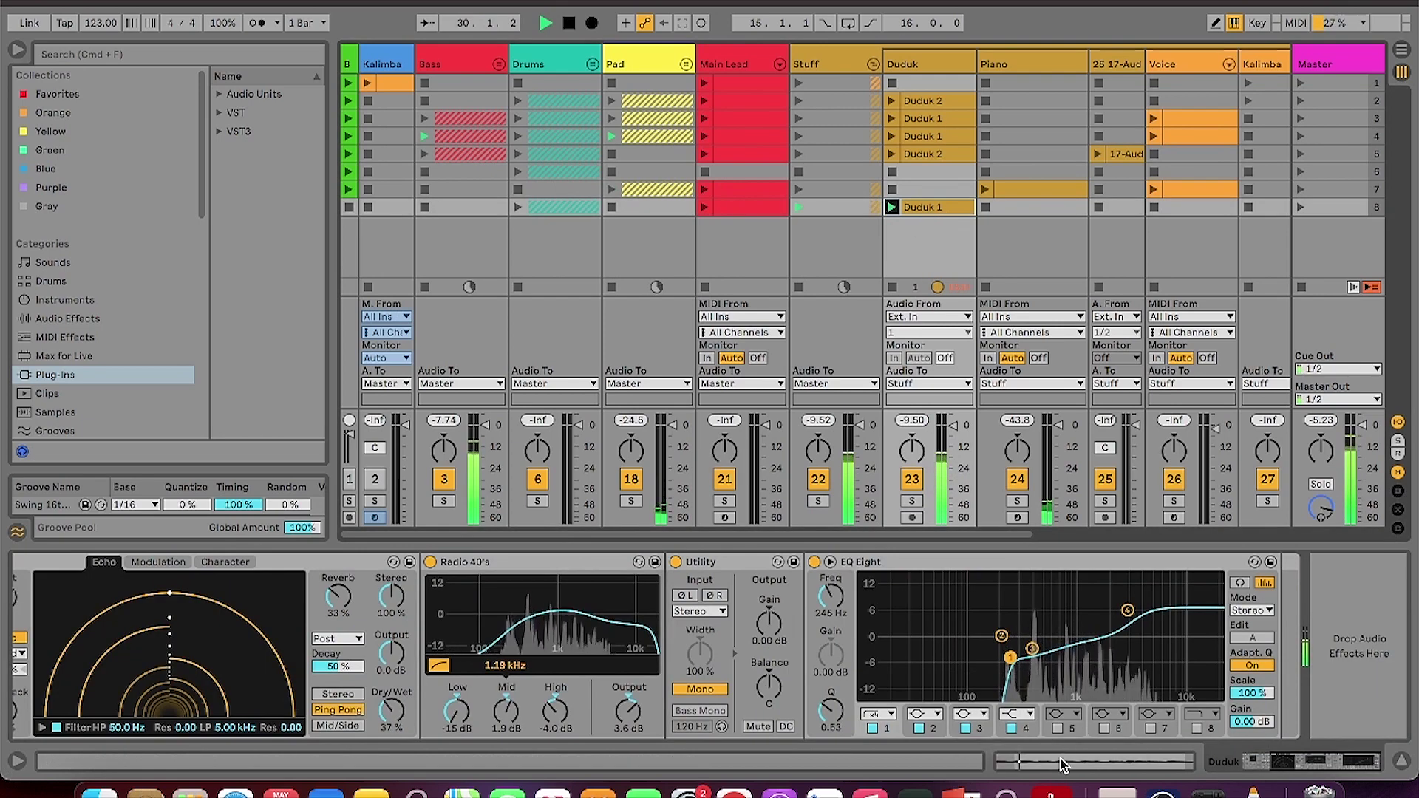
Examine the Response, Finish and Workbench pages of the Piano track's Una Corda Felt instrument in Kontakt.
left_click(708, 158)
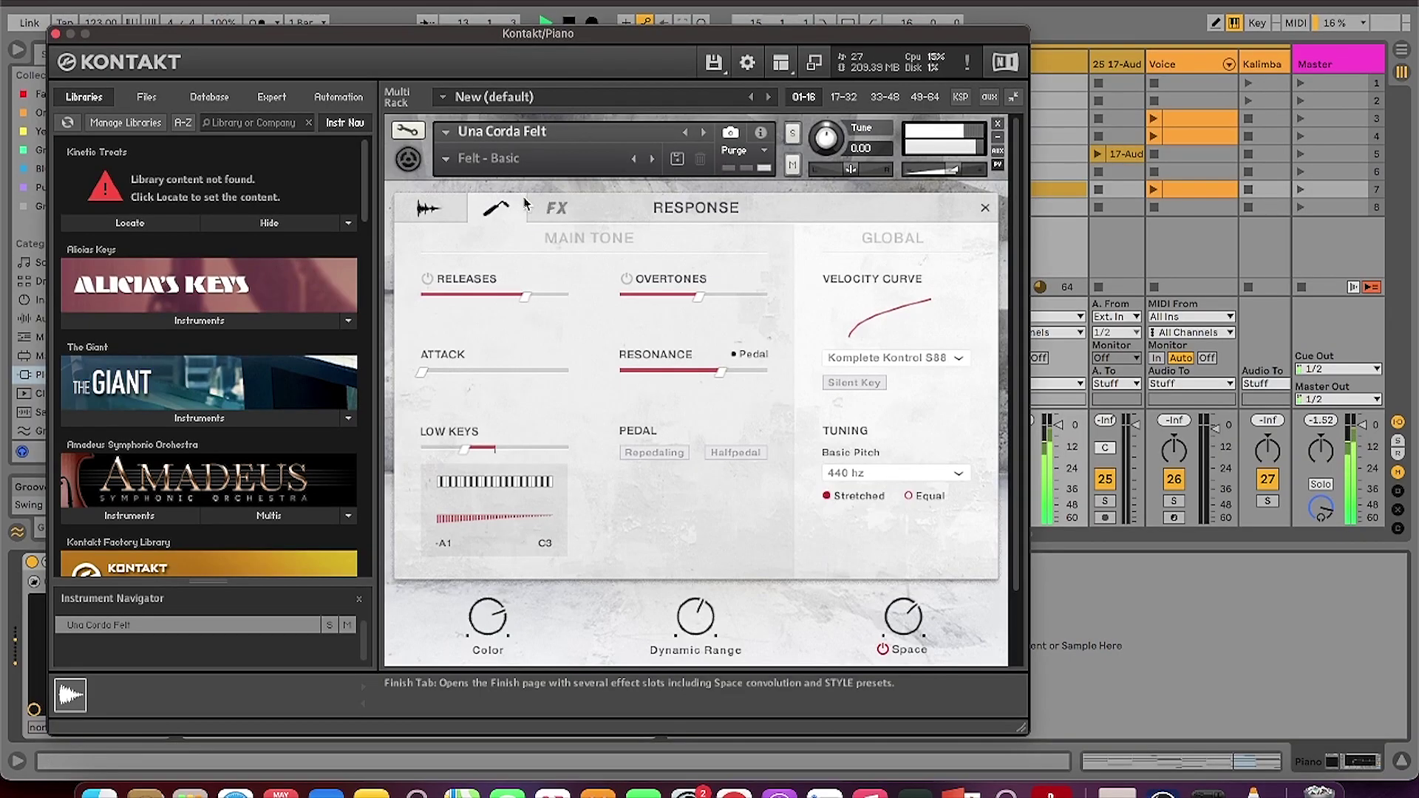
left_click(555, 209)
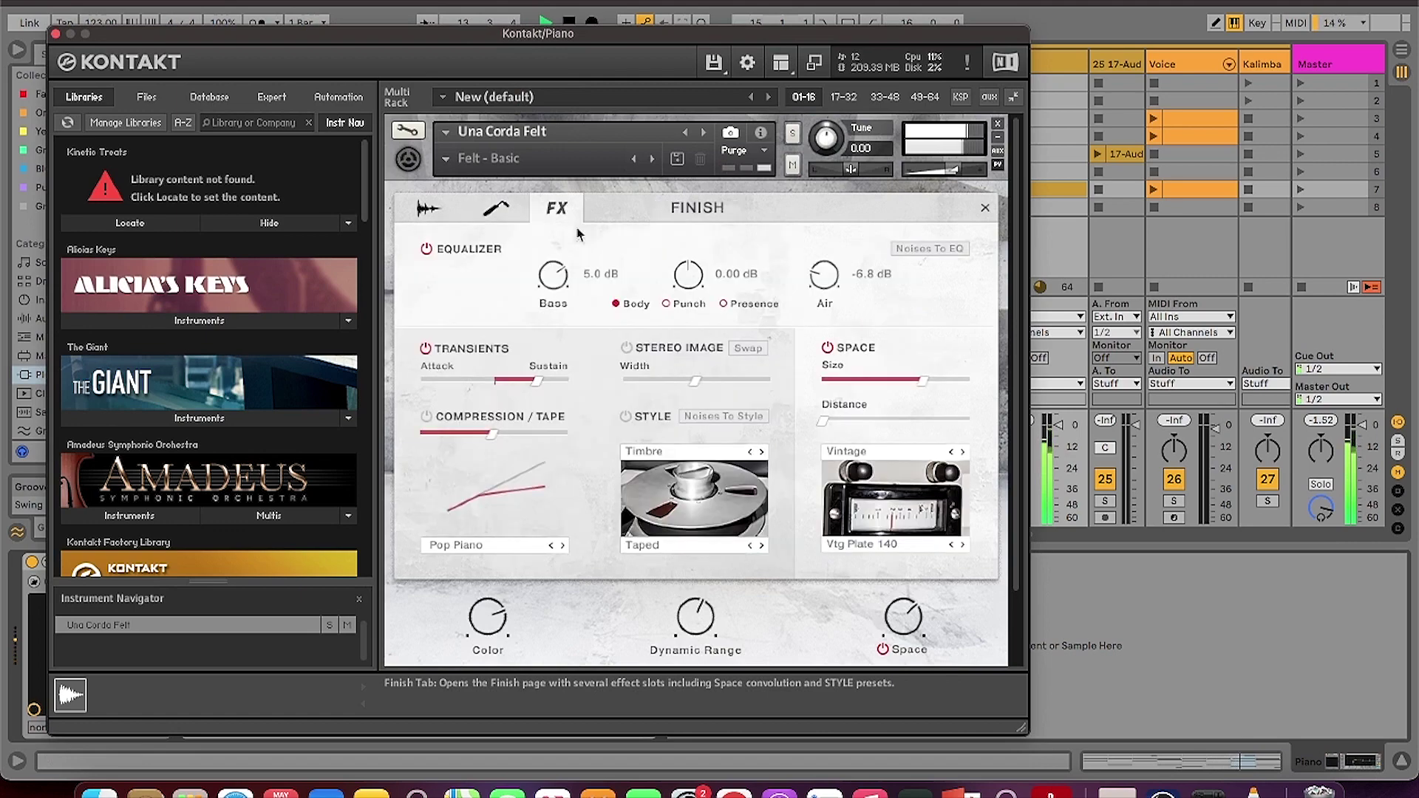
left_click(427, 209)
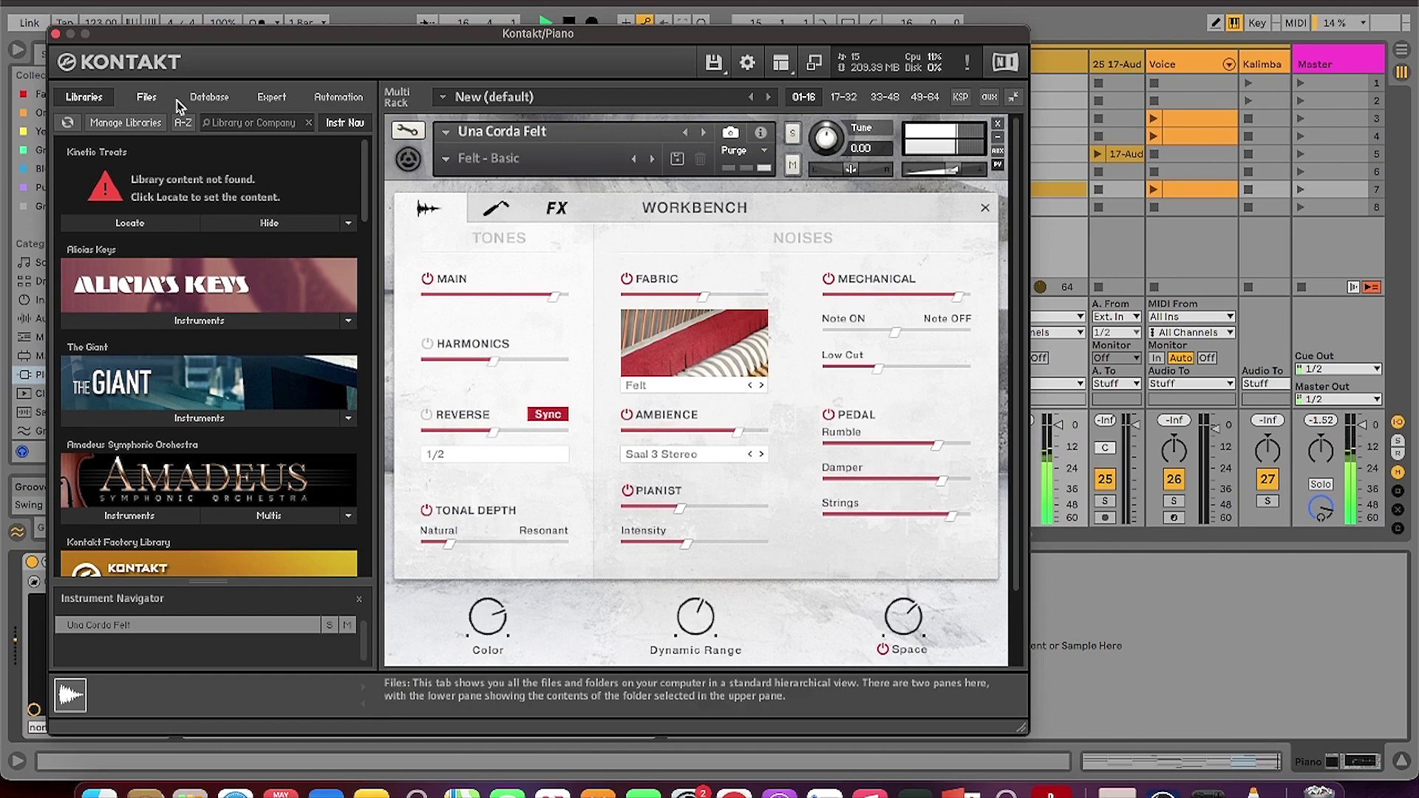
Close the Piano track's and the Kalimba track's Kontakt windows.
left_click(57, 32)
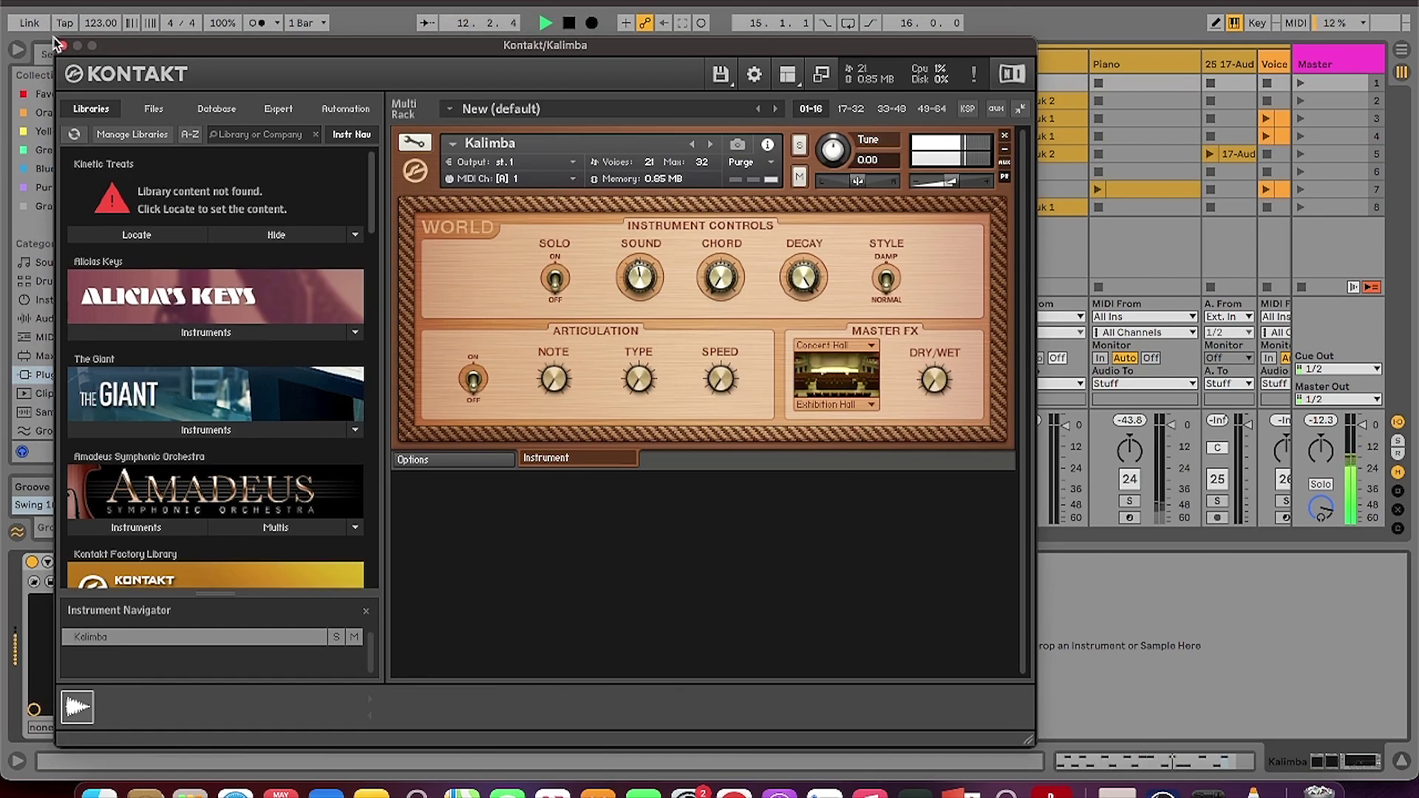
left_click(60, 45)
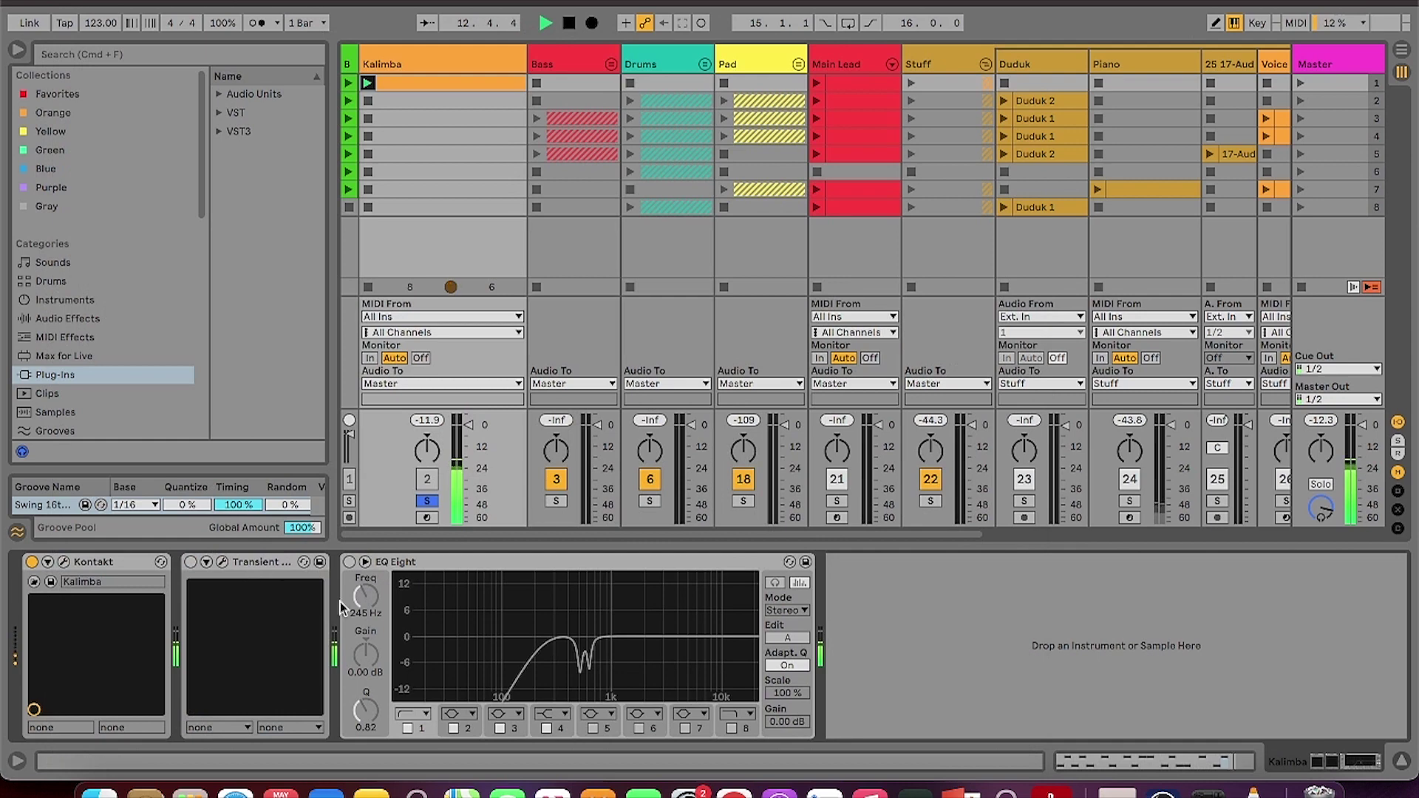
Turn on the Kalimba track's EQ Eight and Transient Master, and inspect the Transient Master's Attack, Sustain and Gain controls.
left_click(350, 562)
left_click(190, 562)
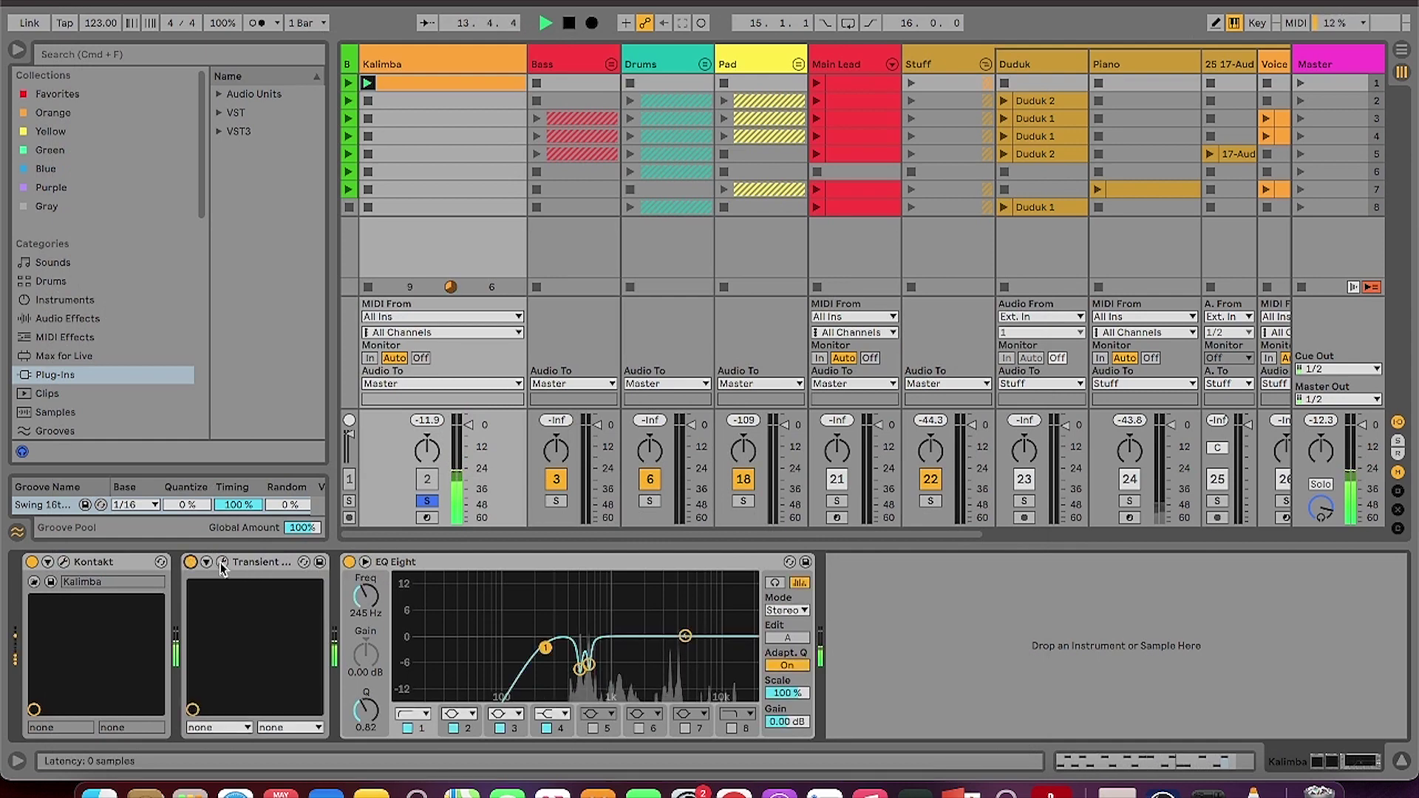
left_click(221, 562)
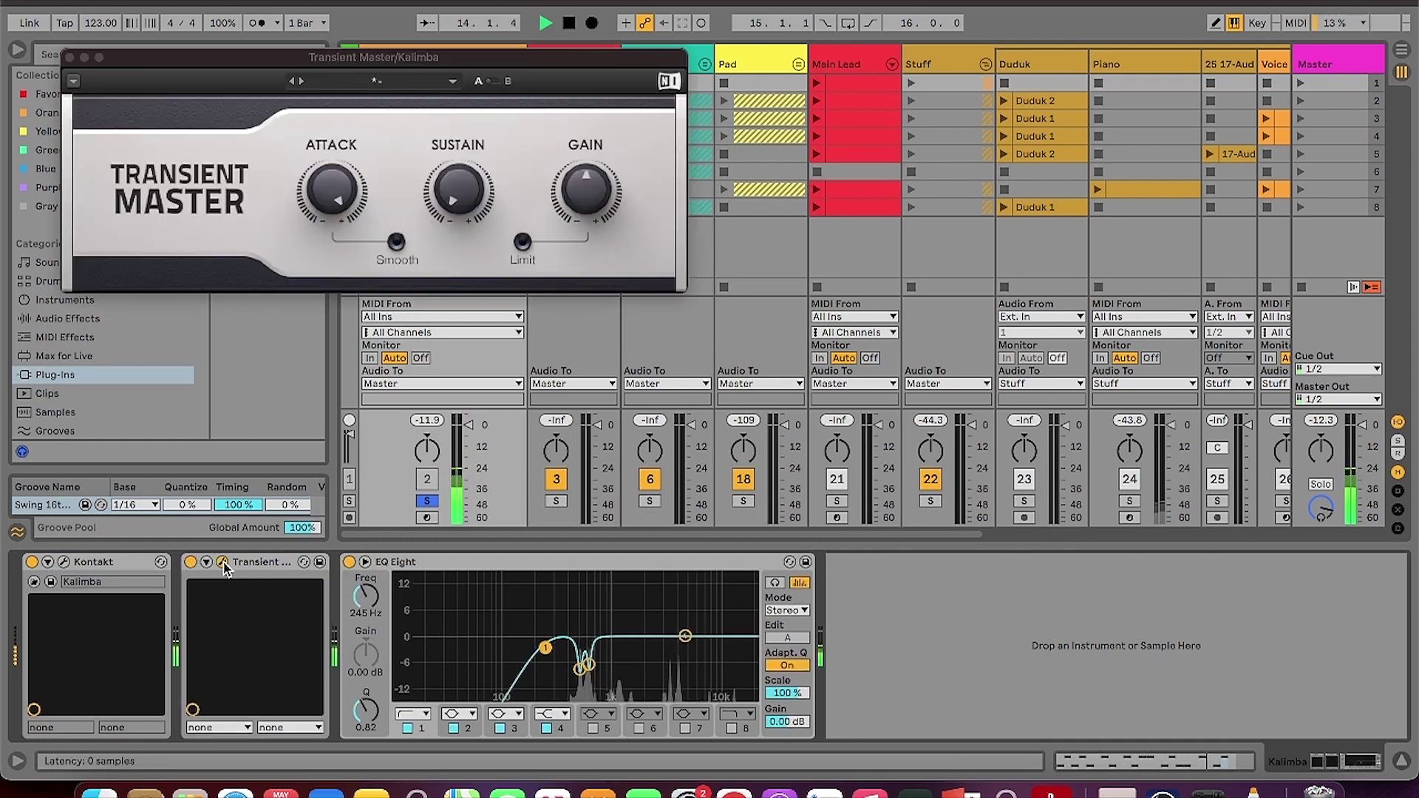
left_click(69, 58)
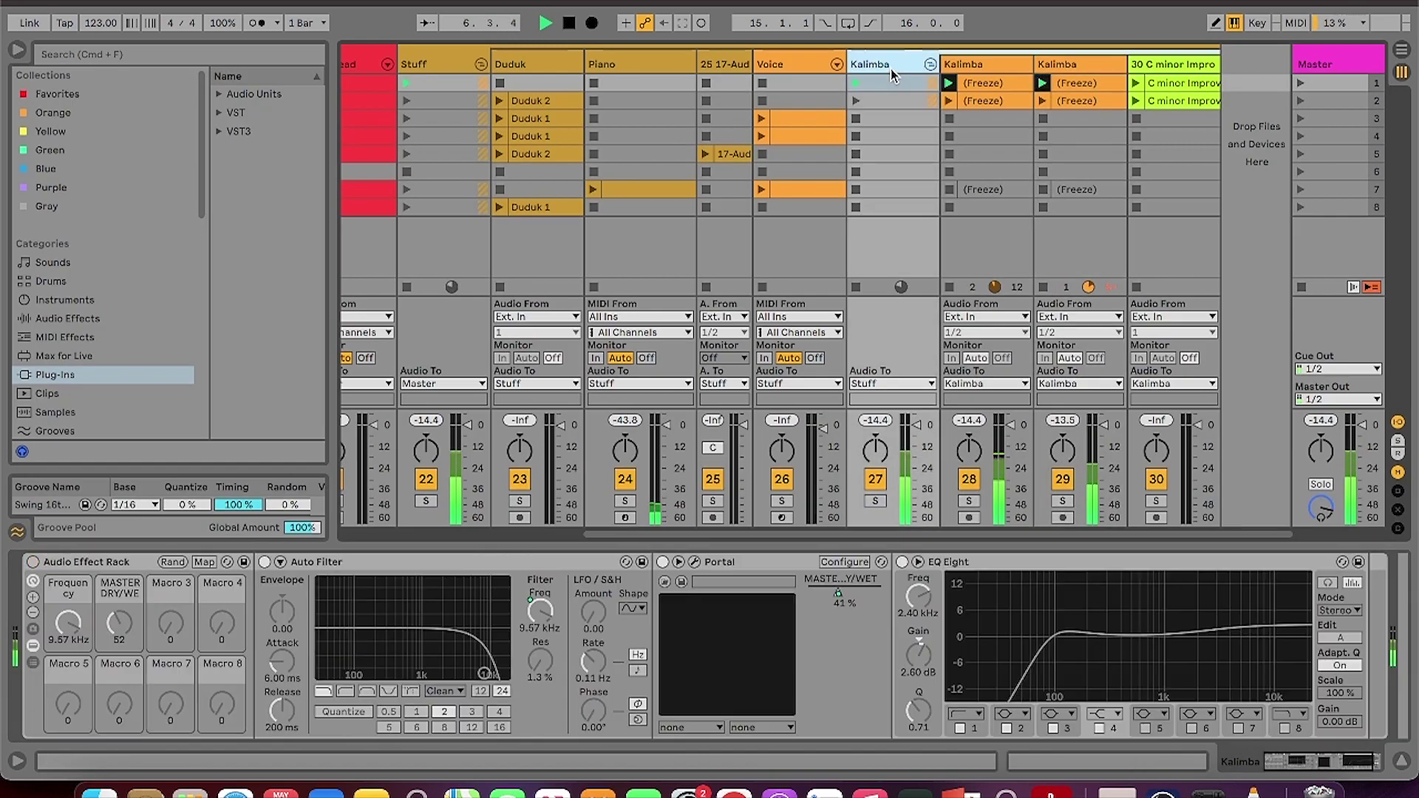
Turn on the Kalimba group's audio effect rack and set the C minor Improvisation clip's gain to 0.31 dB.
left_click(31, 564)
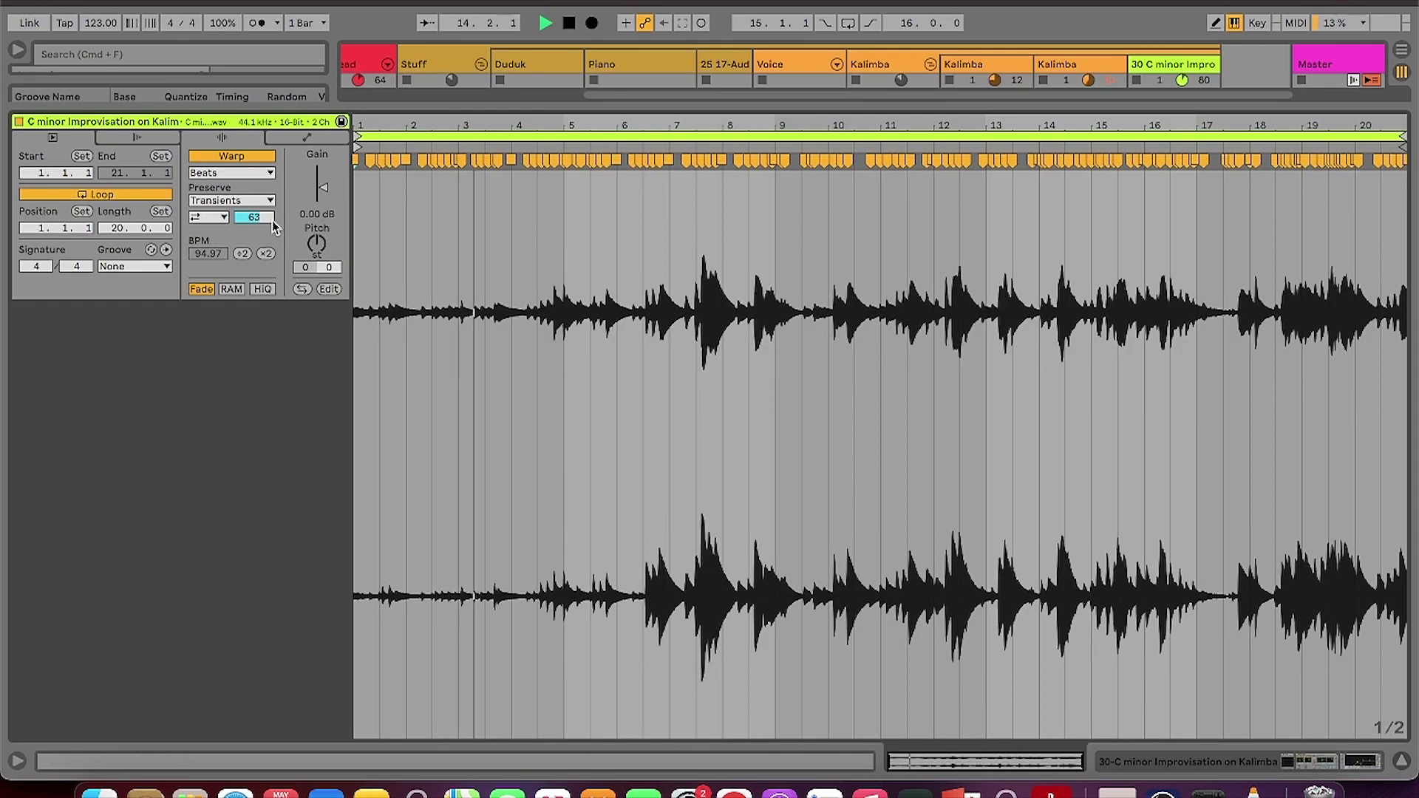
left_click_drag(323, 189, 323, 186)
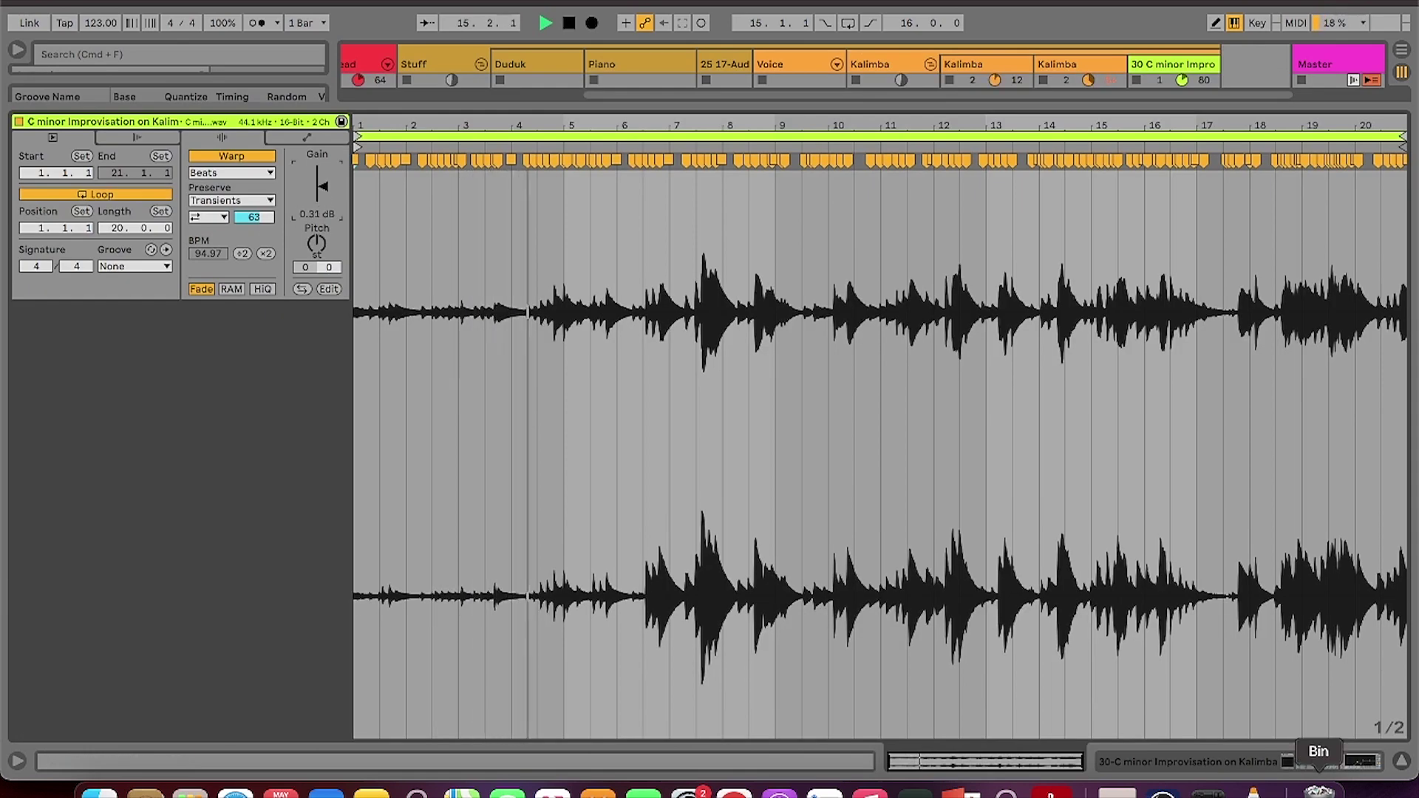
left_click(1345, 760)
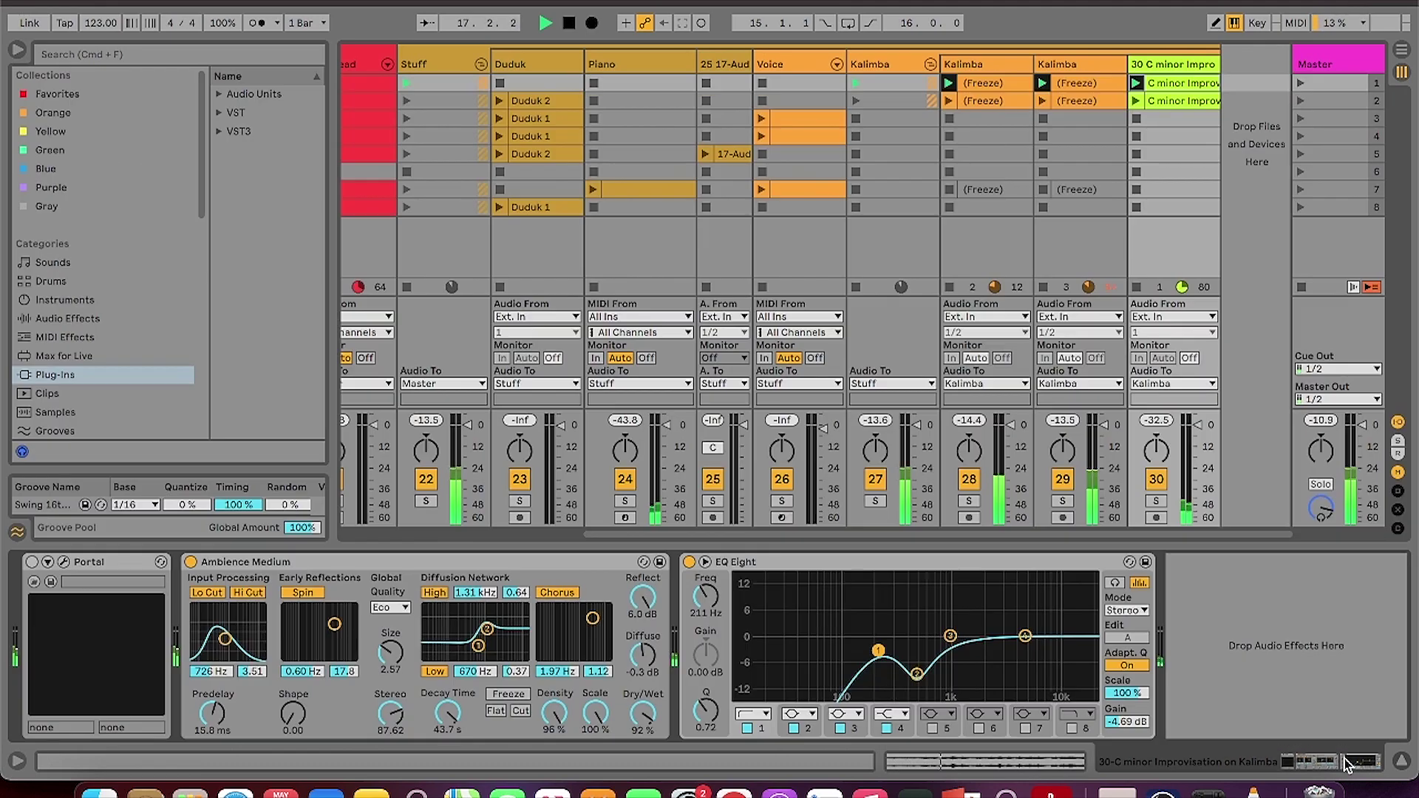
scroll(1168, 534, "left", 6)
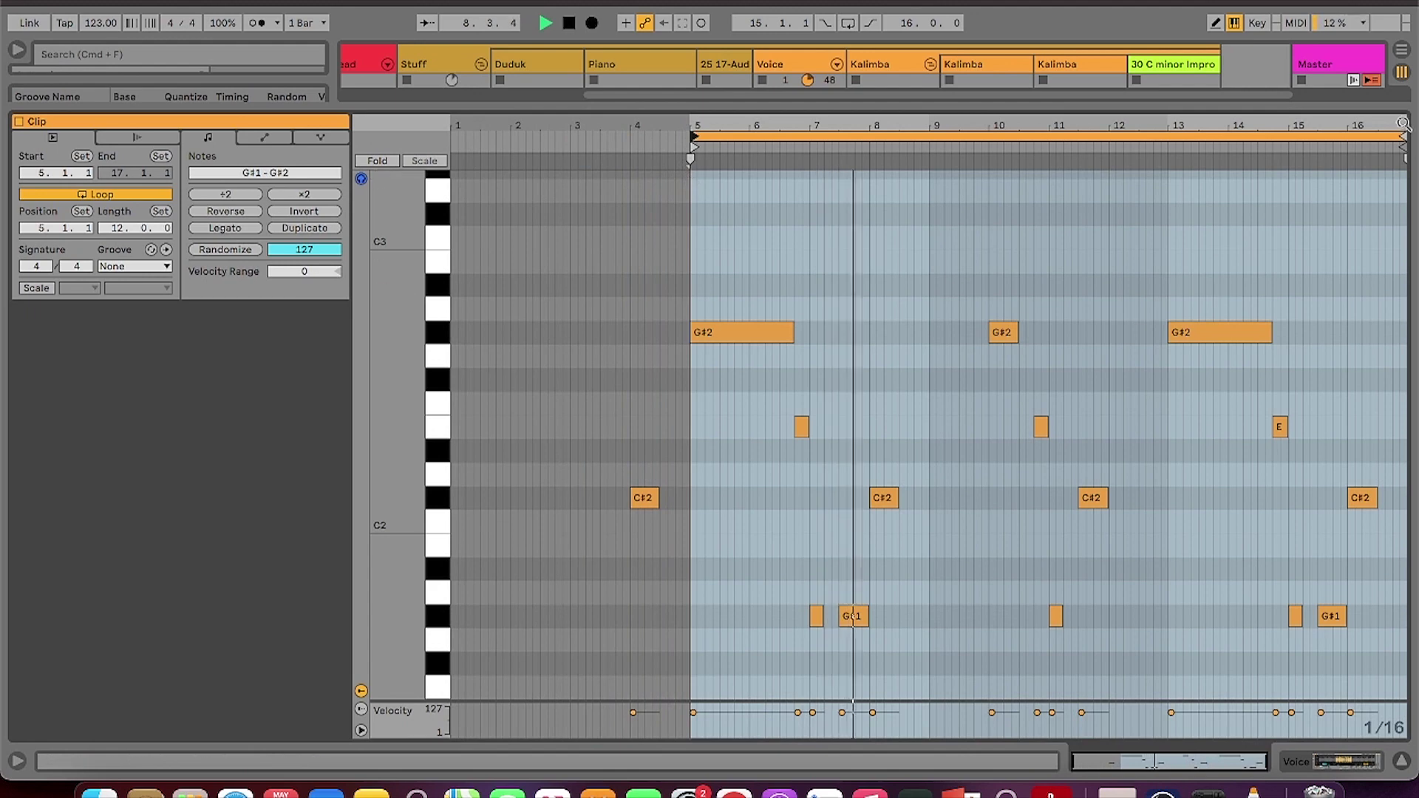
Shorten the Voice clip's loop to four bars starting at bar 5, and examine the sliced acapella sample in Simpler.
mouse_move(1403, 138)
left_mouse_down()
mouse_move(1061, 140)
mouse_move(929, 157)
left_mouse_up()
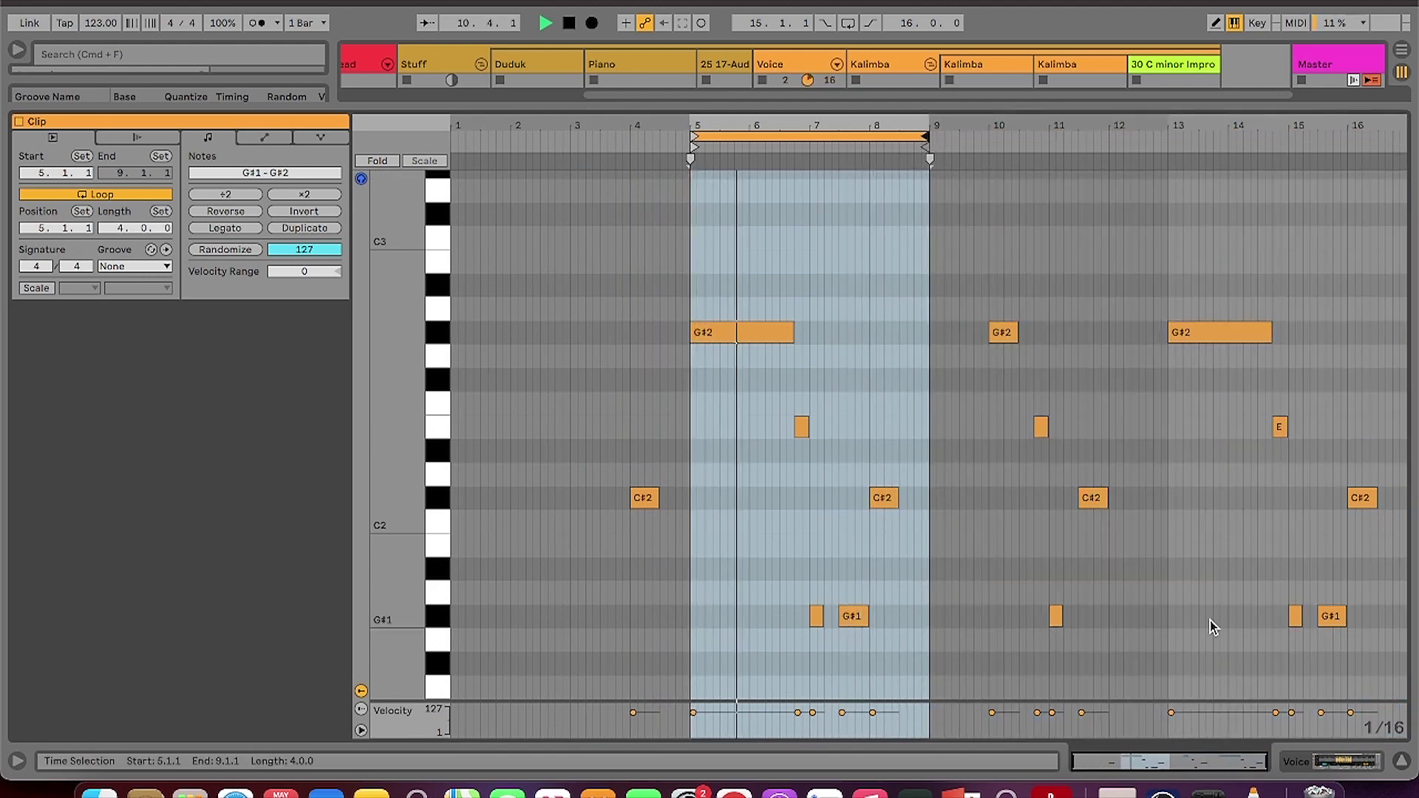
left_click(1350, 769)
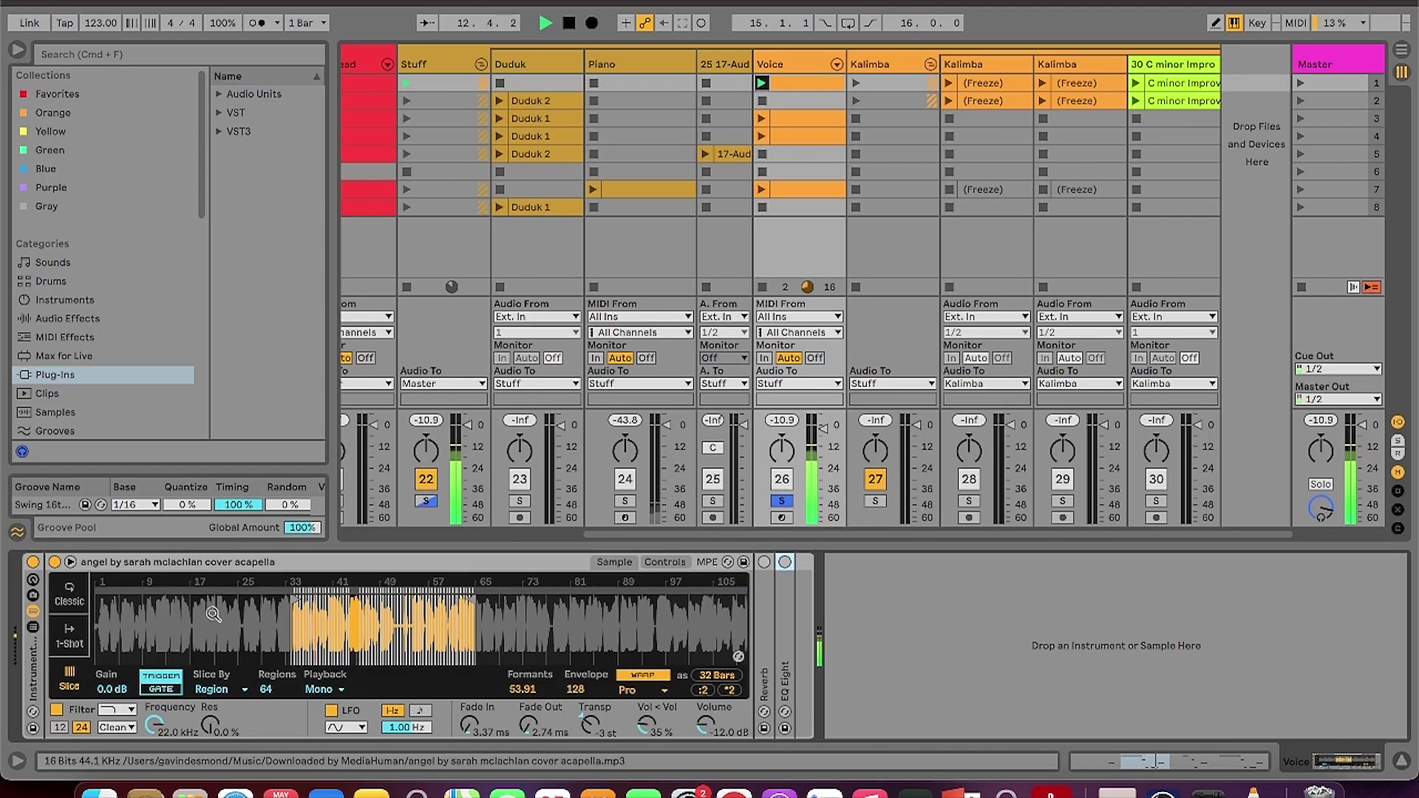
left_click_drag(320, 624, 321, 663)
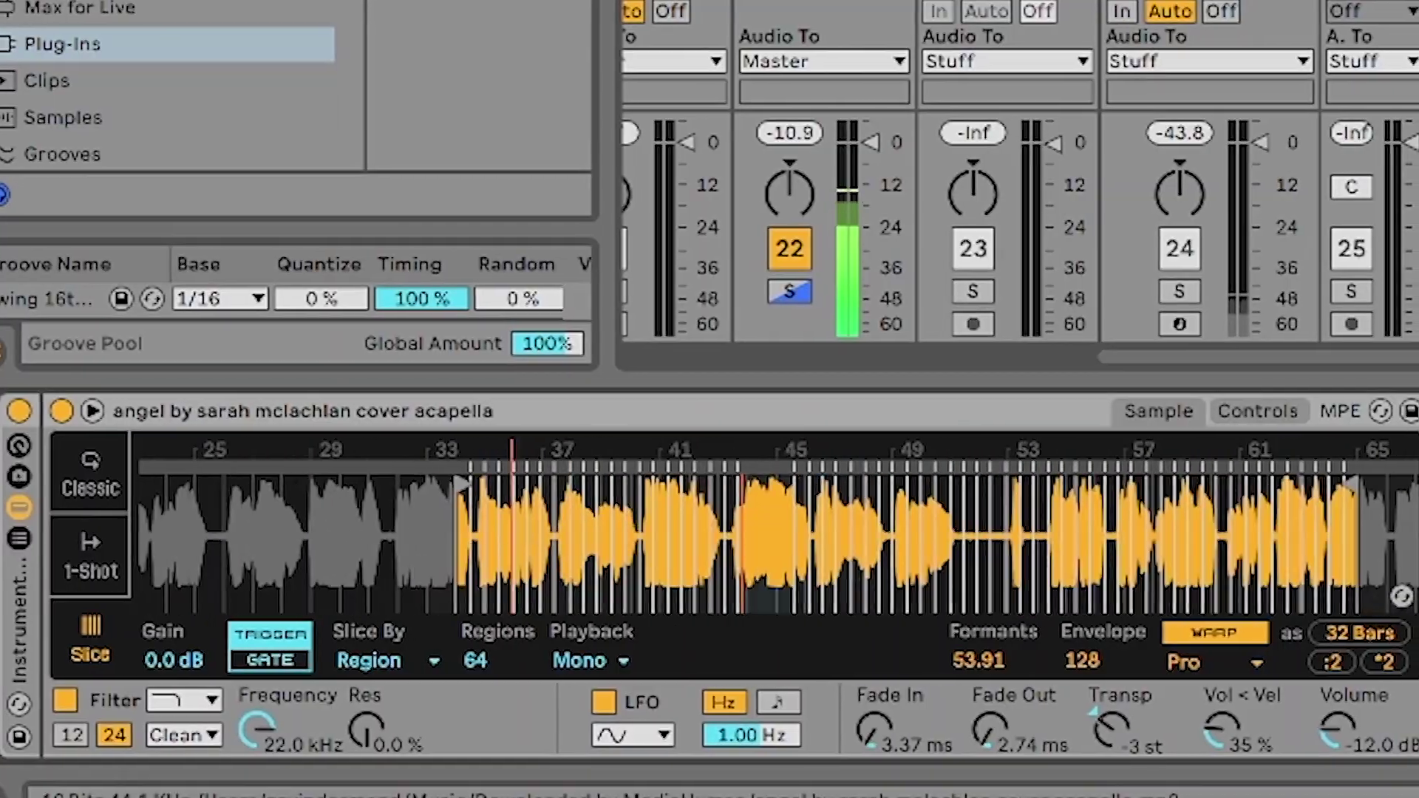
left_click_drag(927, 592, 734, 589)
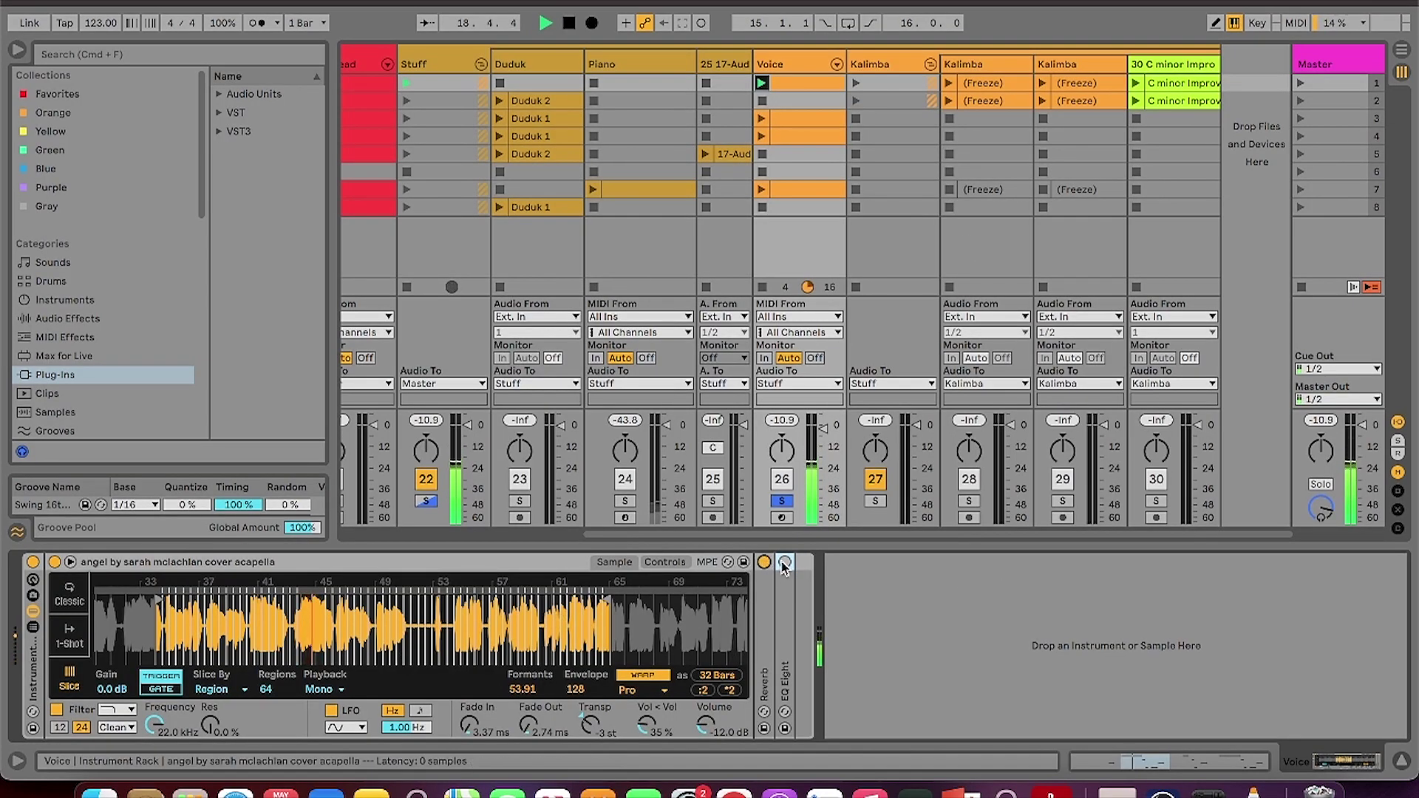
Launch the Voice clip in scene 4 and bring the Voice track's devices back into view.
left_click(761, 136)
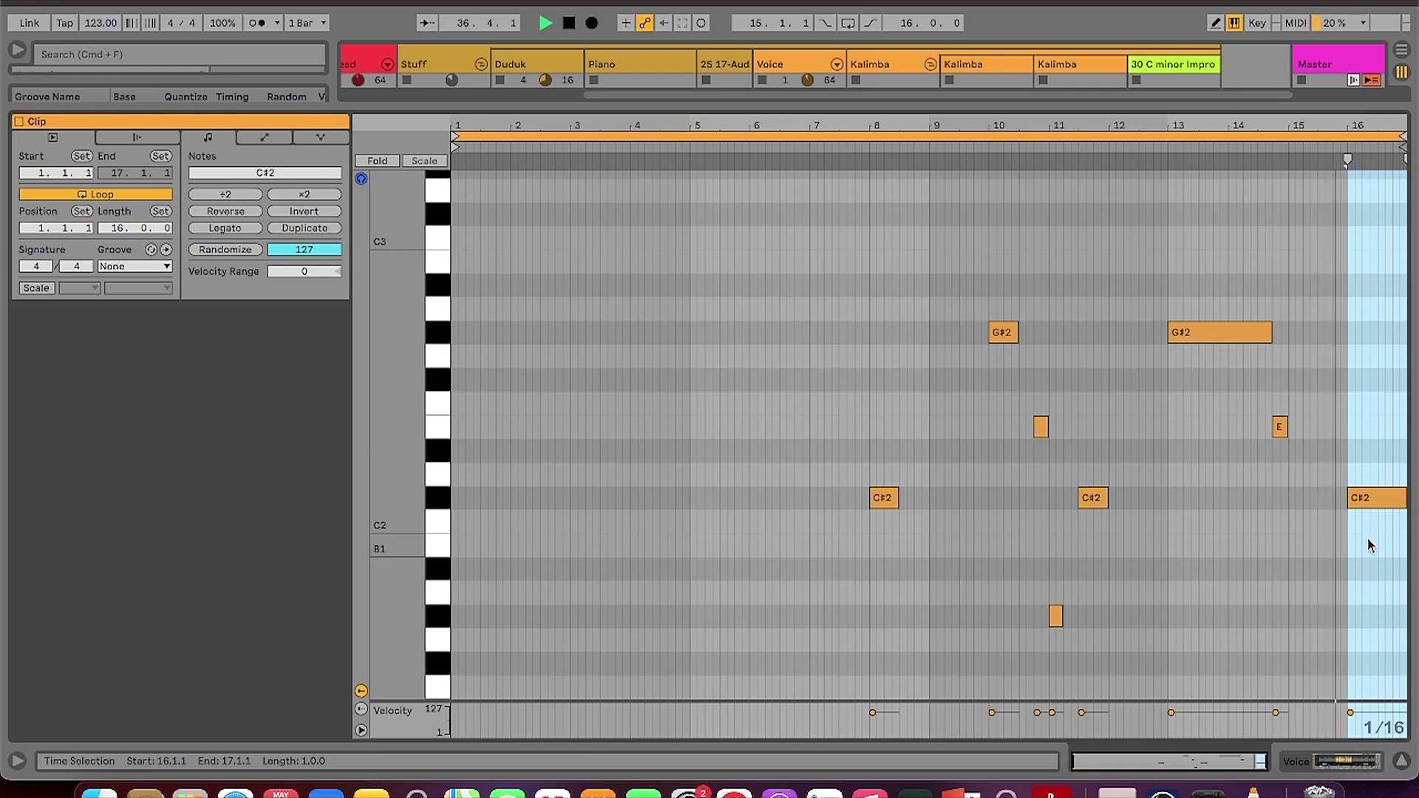
left_click(1364, 771)
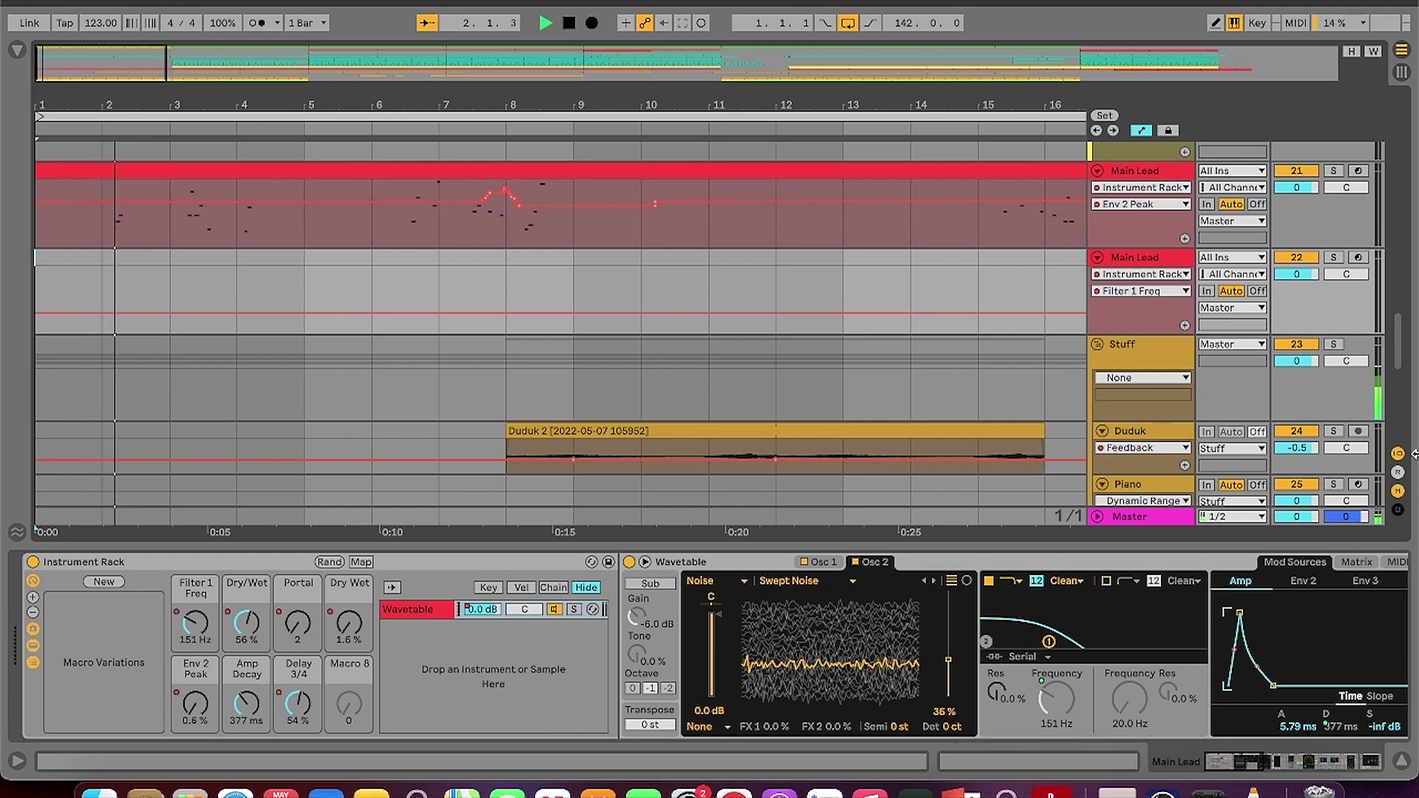
Select the first Main Lead clip in the arrangement, view it up close and resume following the playhead.
left_click_drag(1398, 349, 1397, 335)
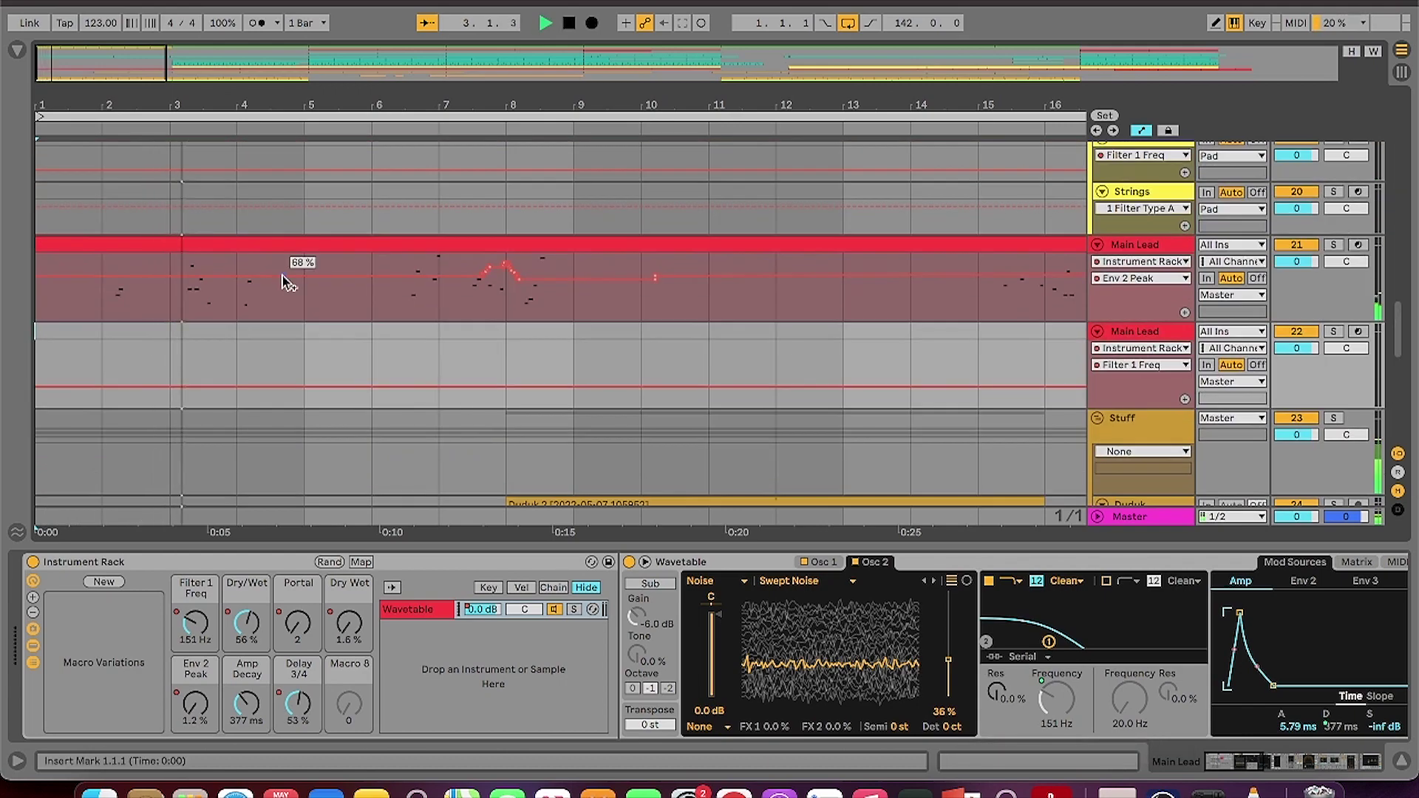
left_click(238, 244)
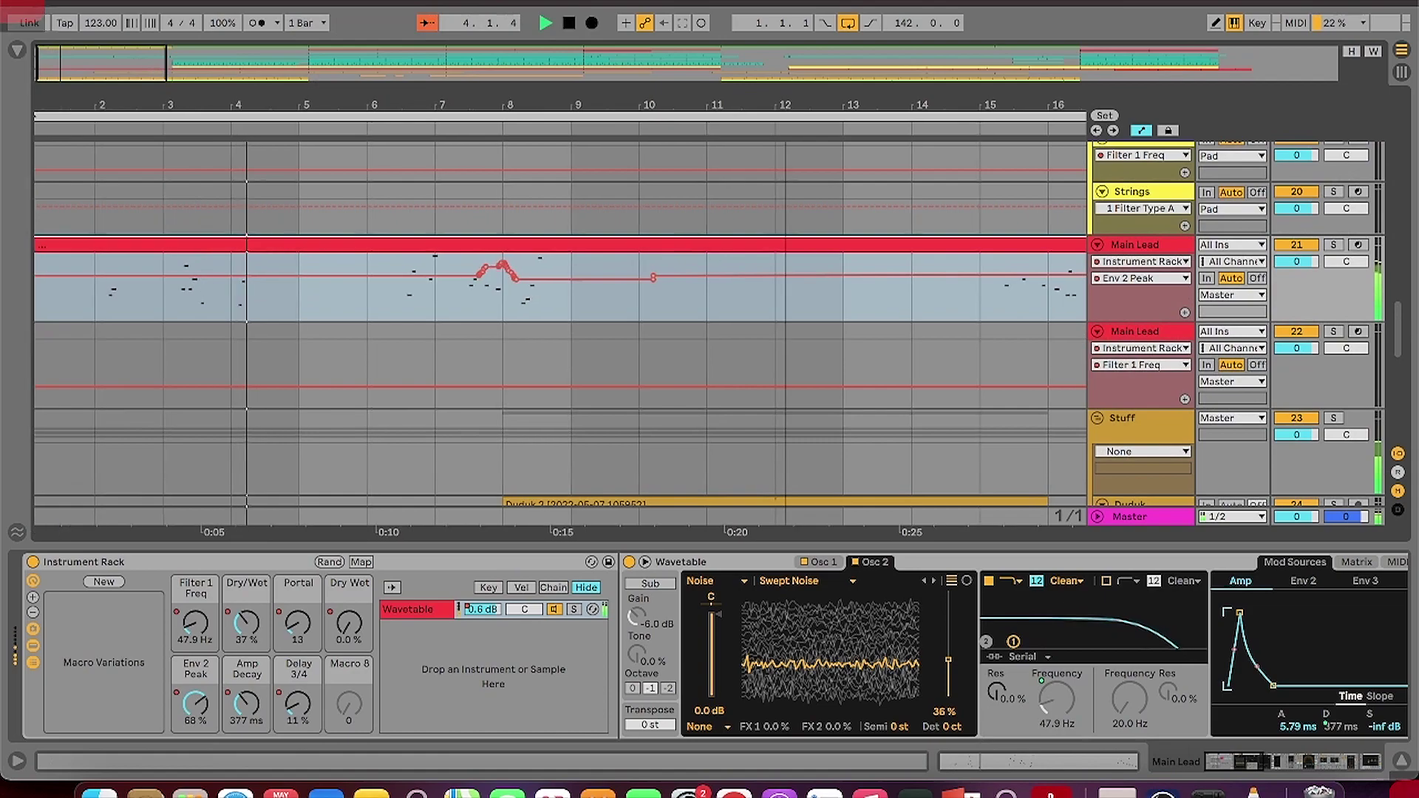
left_click_drag(322, 78, 323, 177)
left_click(427, 23)
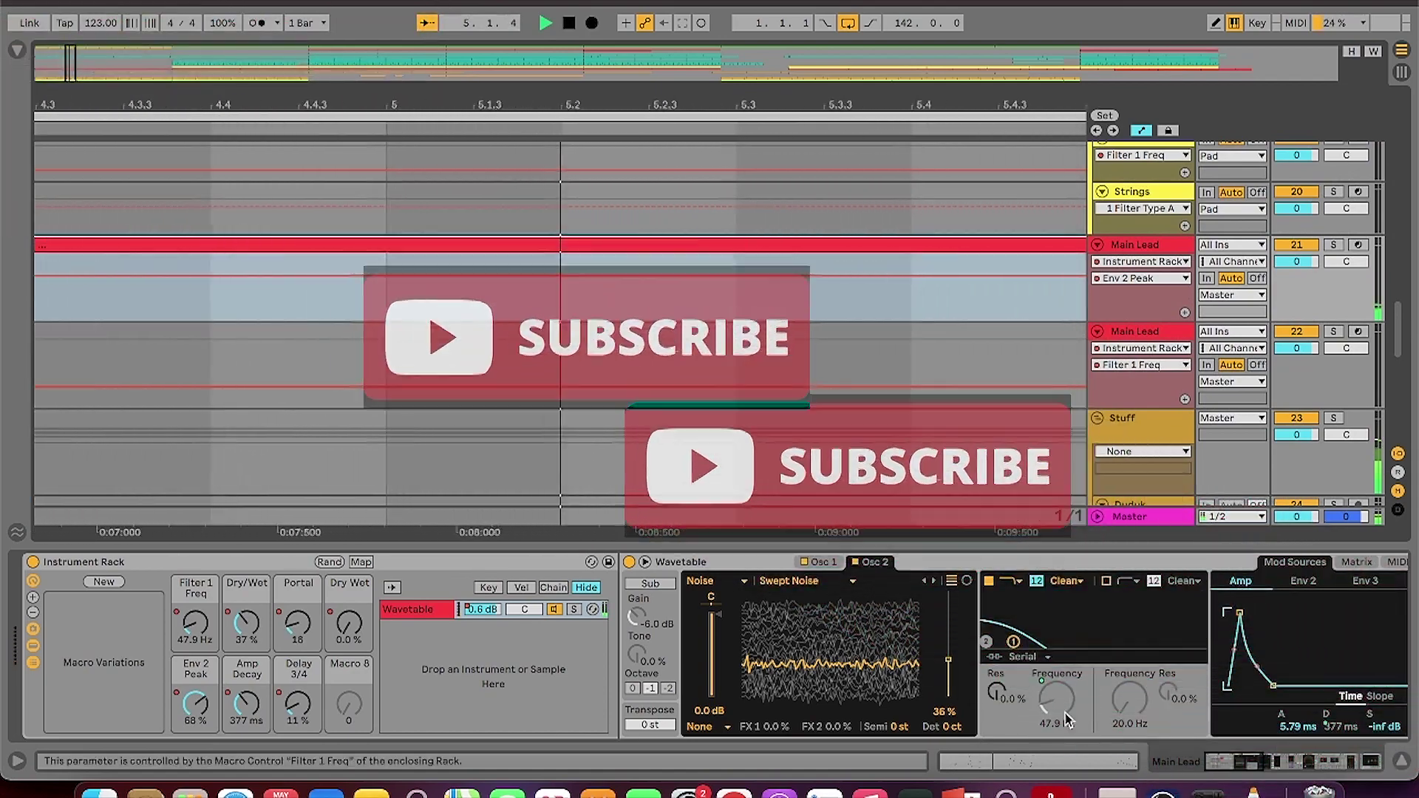
Examine the Main Lead clip's notes and the Env 2 Peak macro of its instrument rack.
left_click(1061, 760)
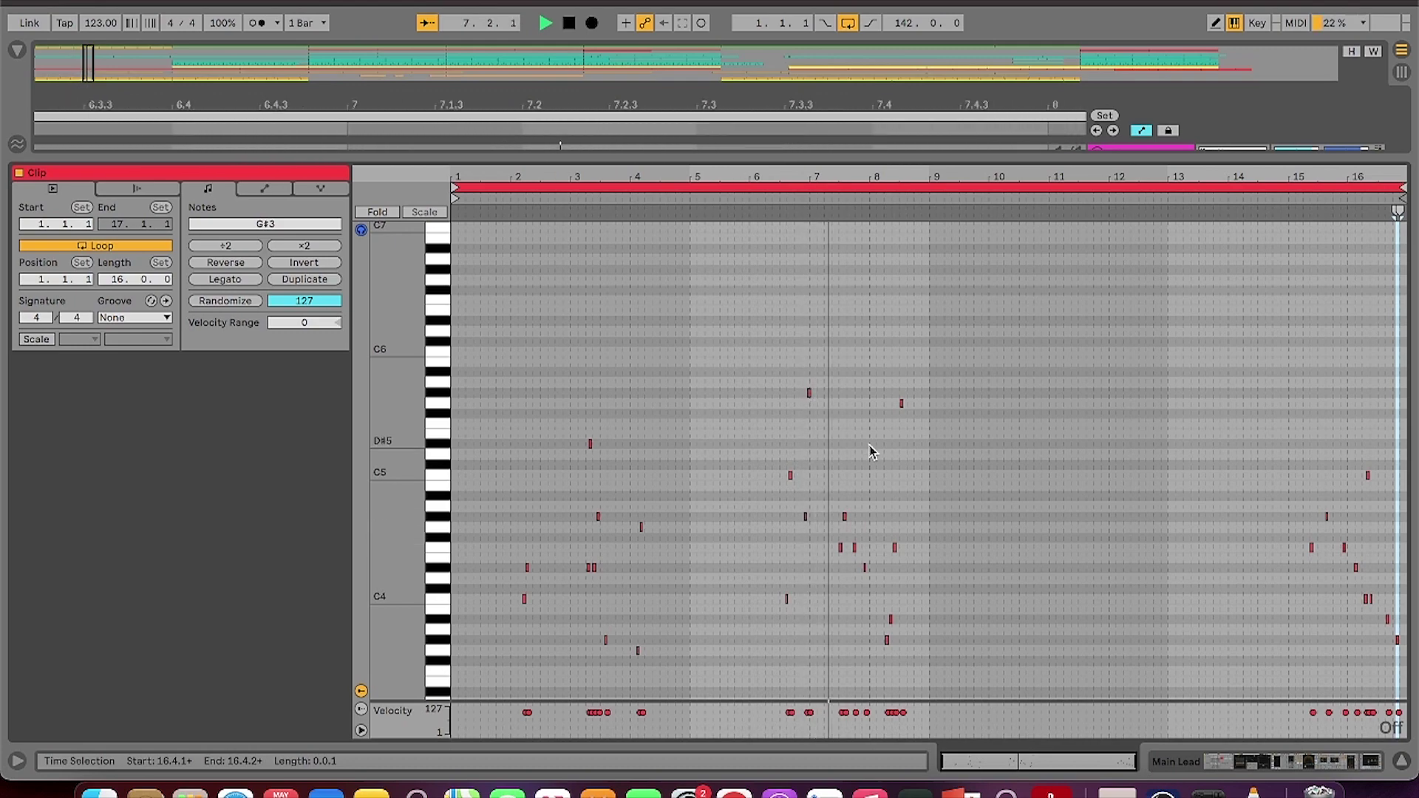
left_click(1246, 761)
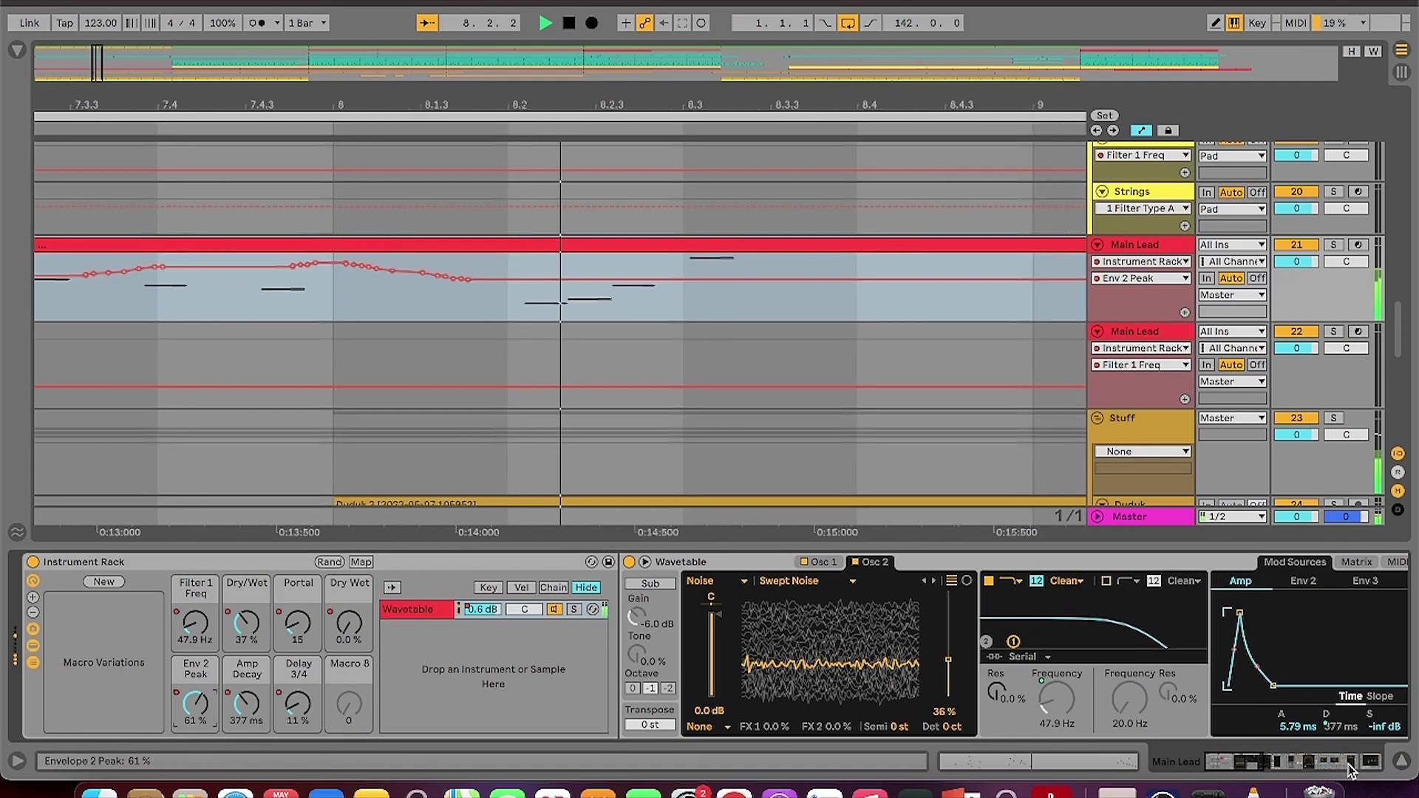
left_click(195, 703)
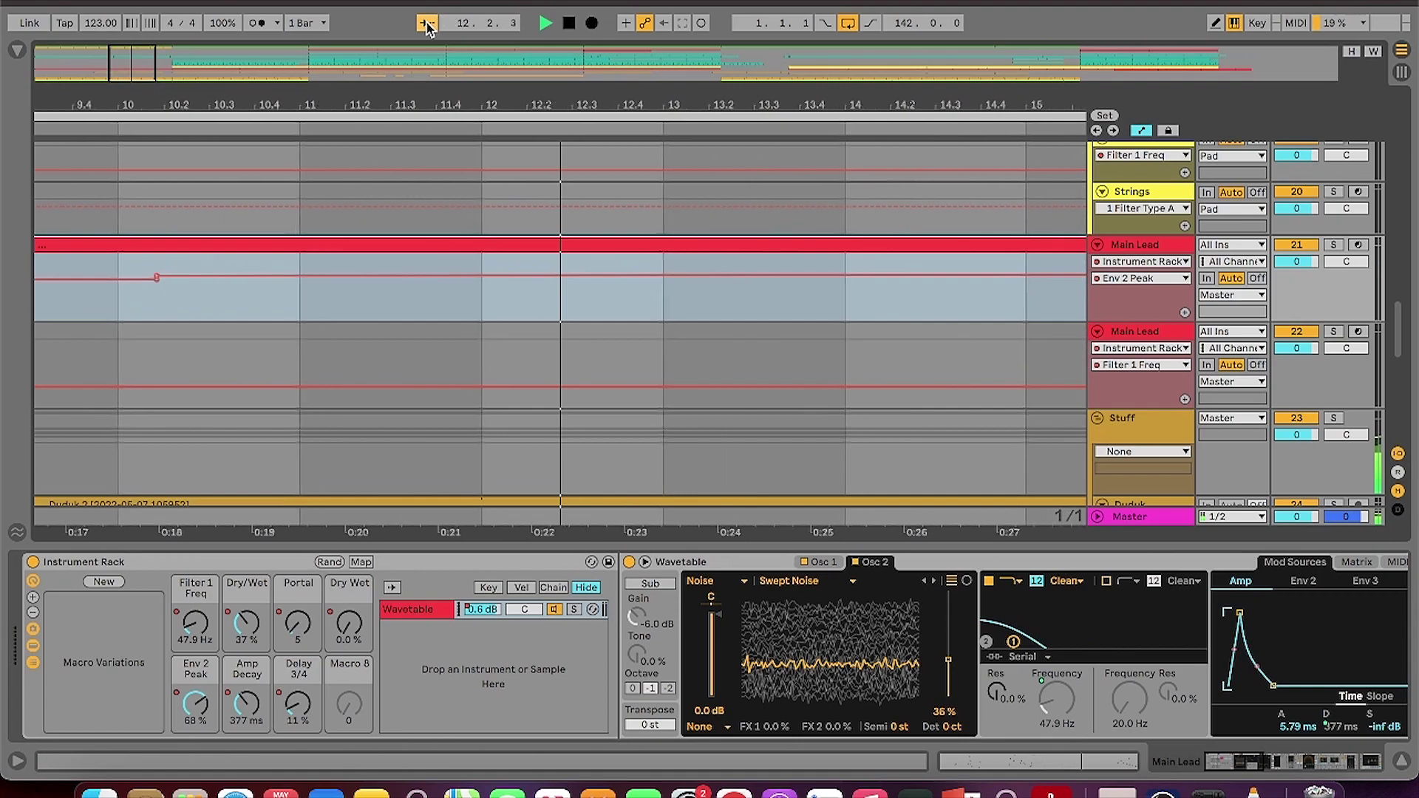
Hide the device view and examine the shaker, pad, strings, lead, duduk and voice tracks around the start of bar 17.
left_click(1400, 762)
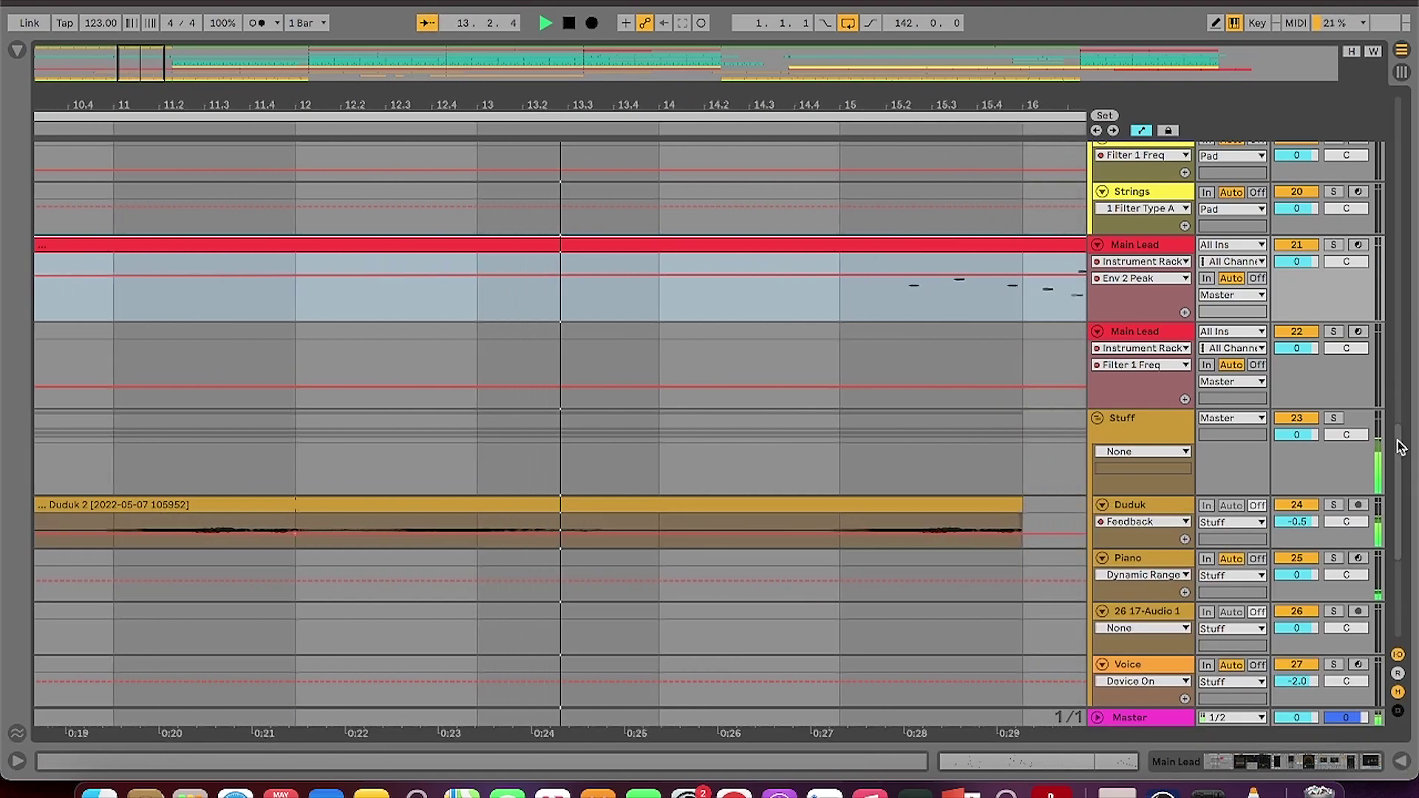
scroll(1405, 533, "down", 5)
scroll(1405, 533, "up", 3)
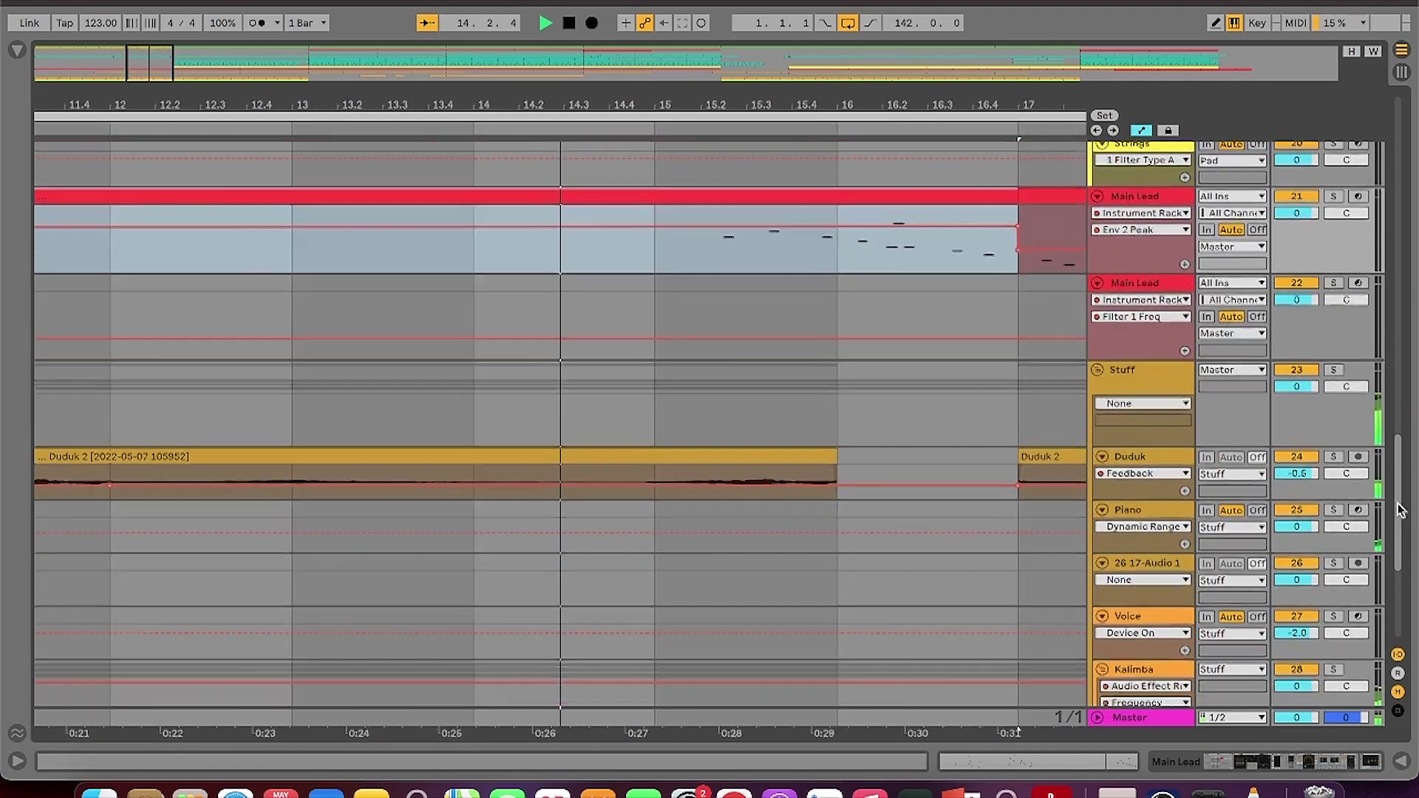
scroll(1409, 562, "down", 5)
scroll(1414, 586, "up", 5)
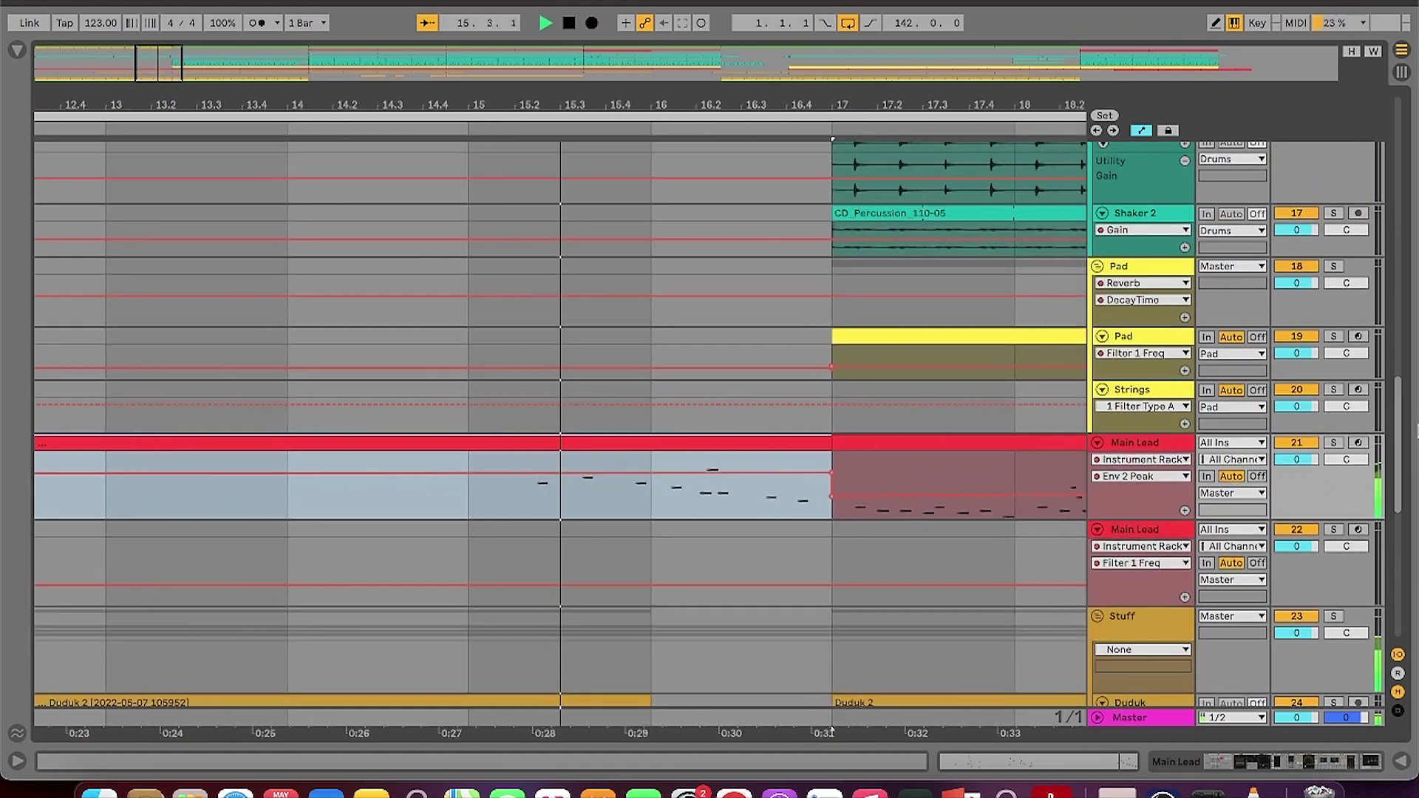
scroll(1418, 434, "down", 2)
scroll(1417, 437, "up", 1)
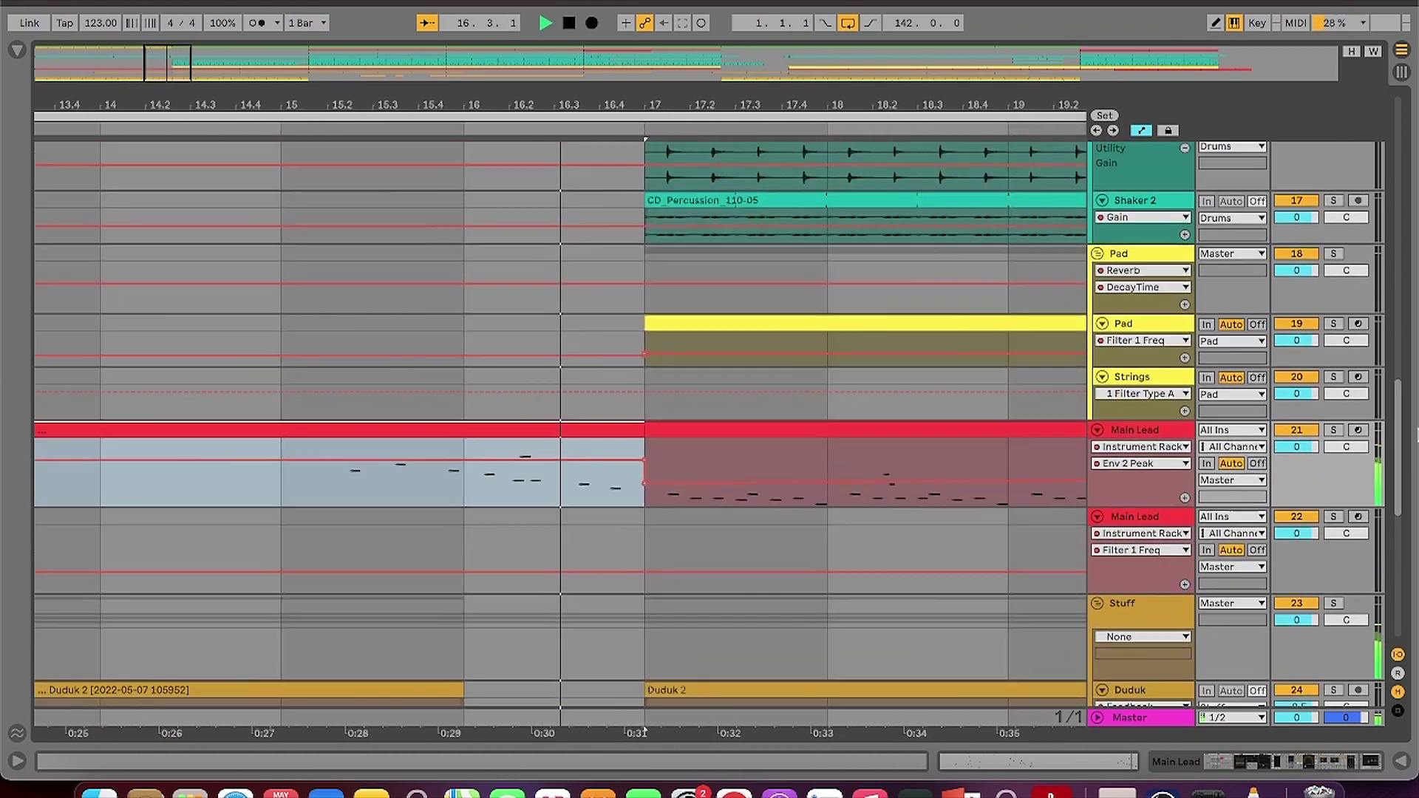
scroll(1415, 422, "up", 4)
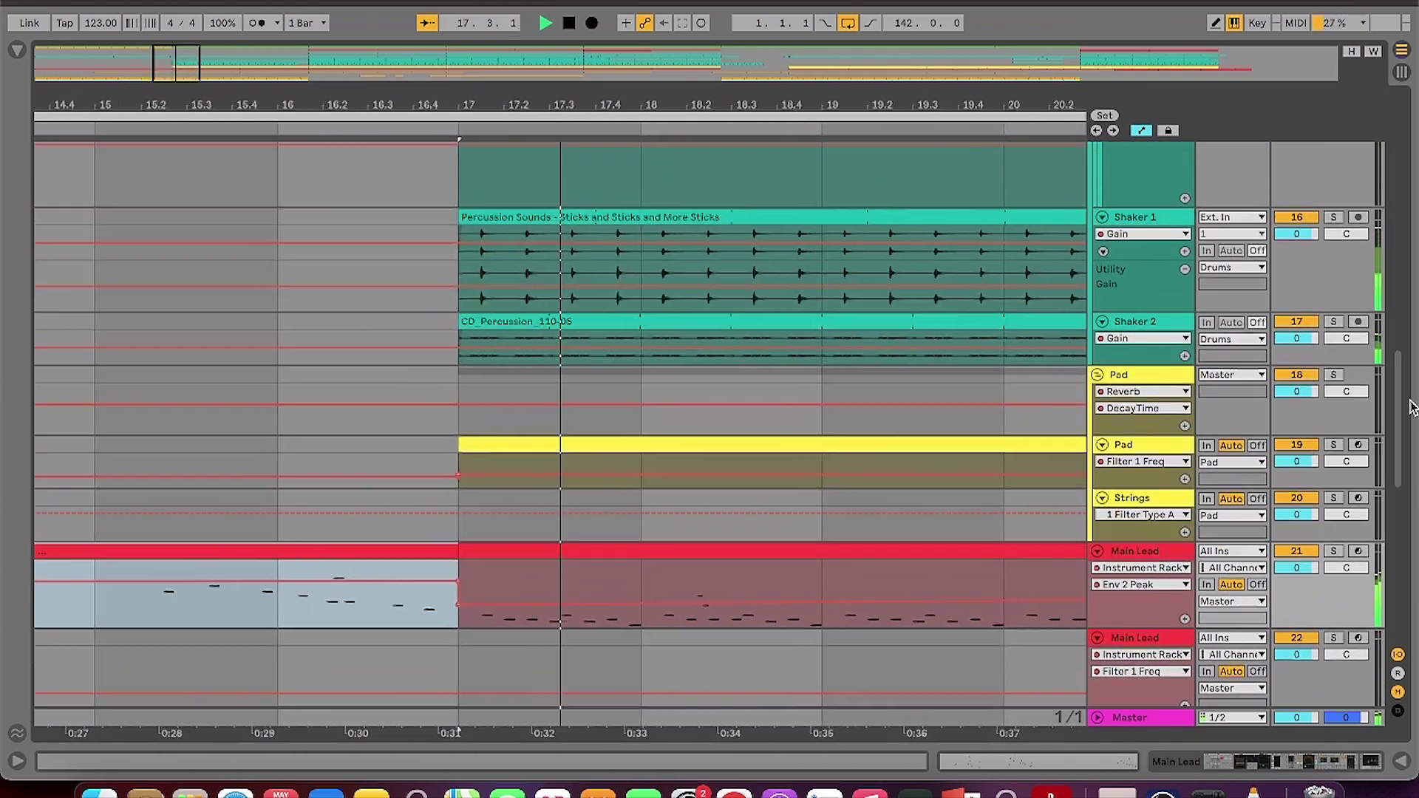
scroll(1408, 400, "up", 3)
left_click_drag(1400, 390, 1414, 493)
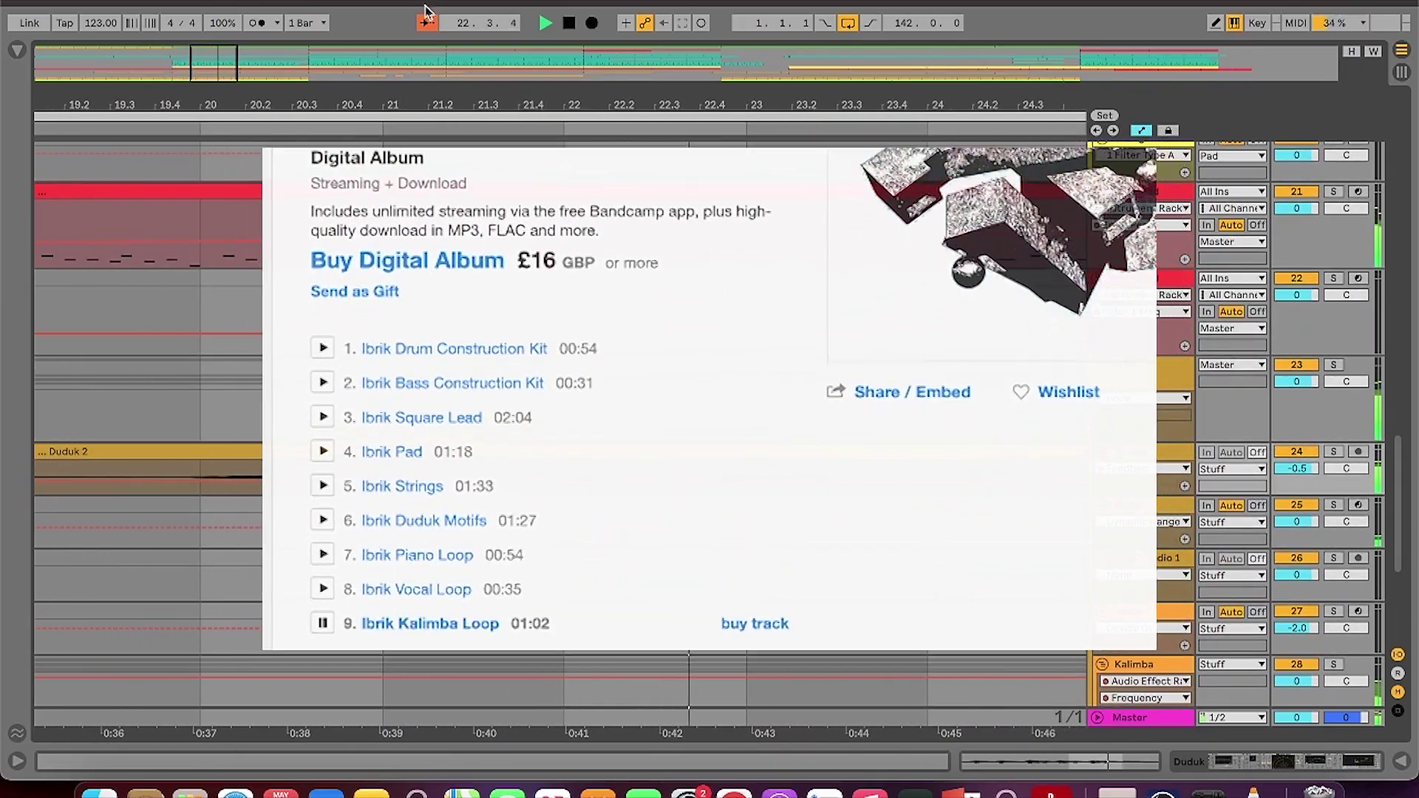
Show the Duduk track's effects chain and examine the snare, shaker, pad, lead, voice and kalimba arrangement from bar 25 onward.
left_click(1328, 762)
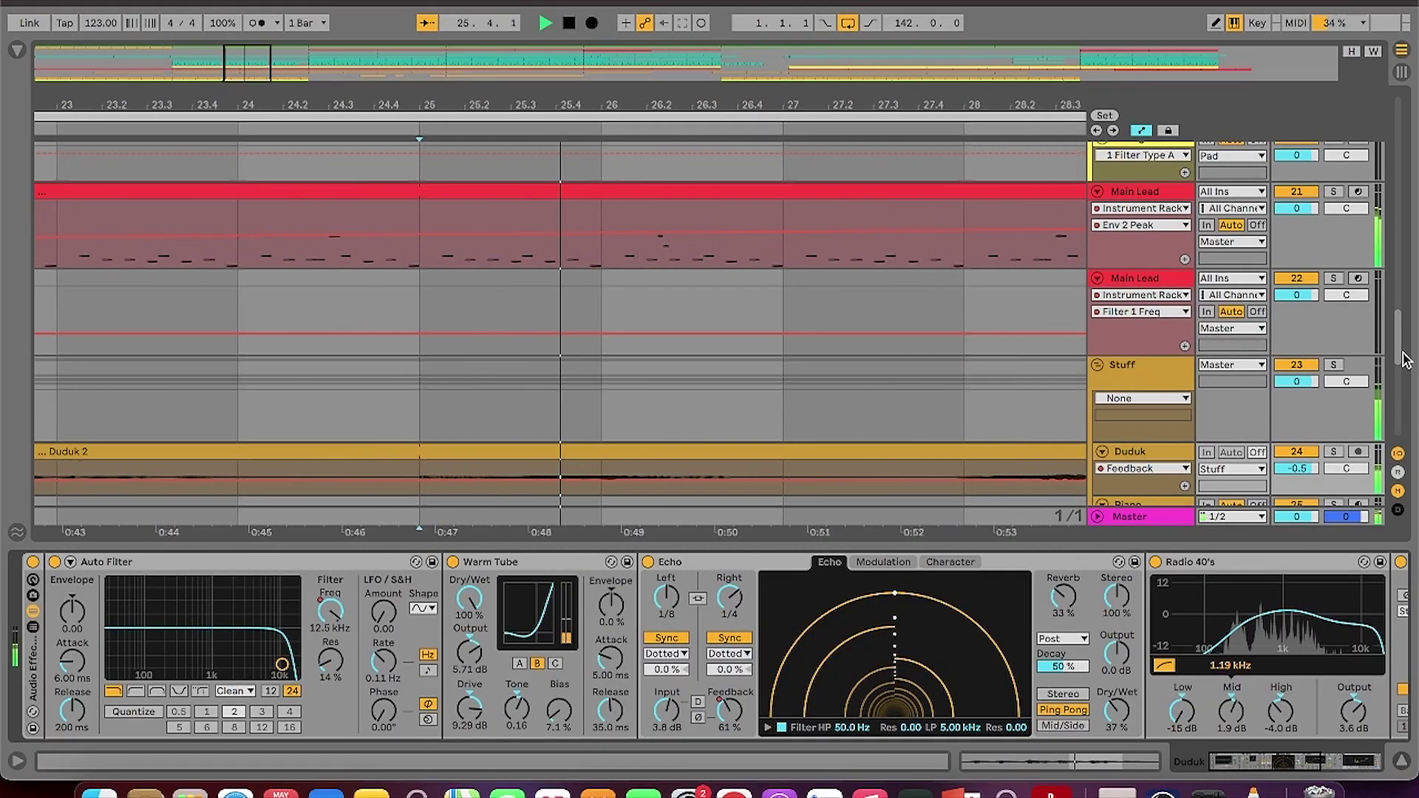
left_click_drag(1405, 355, 1399, 285)
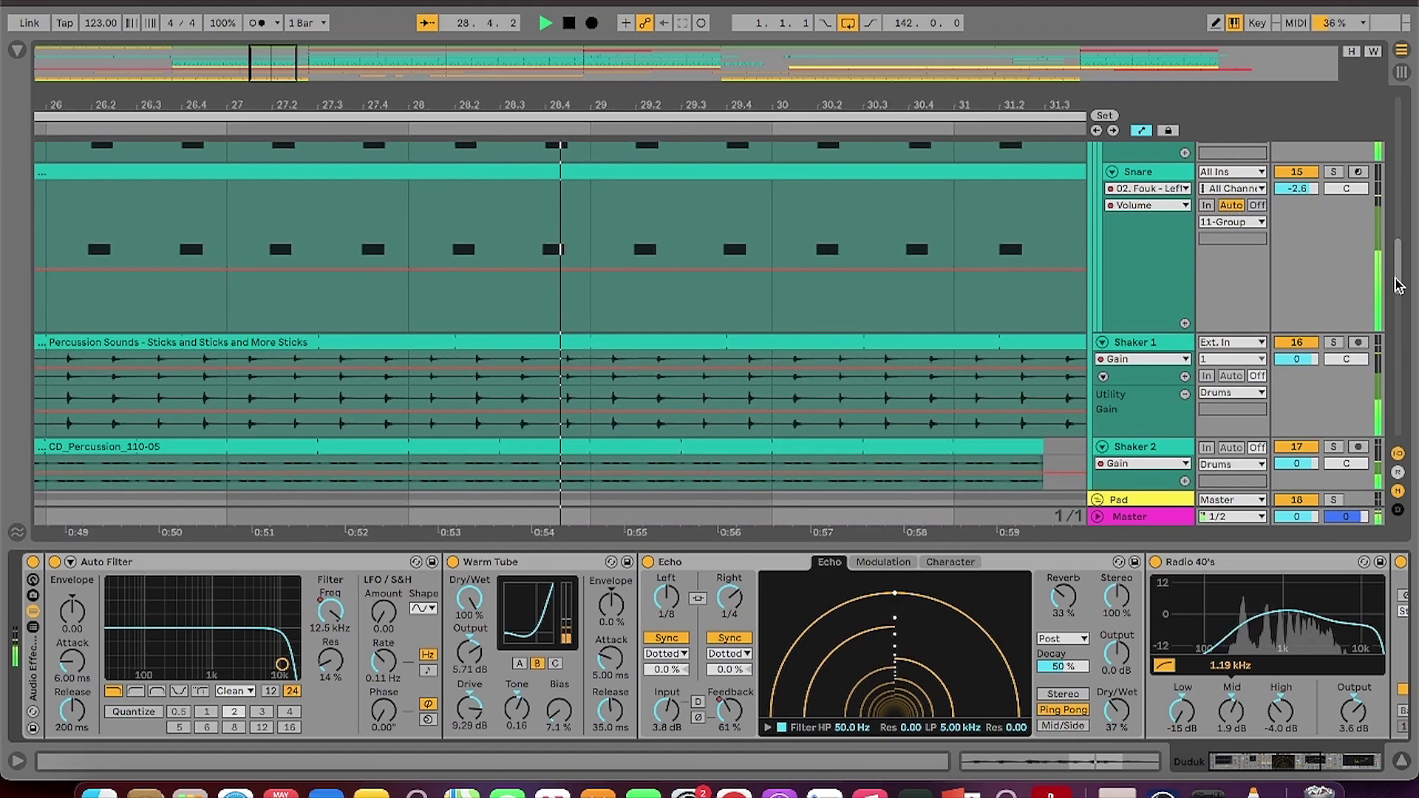
left_click_drag(1396, 281, 1397, 258)
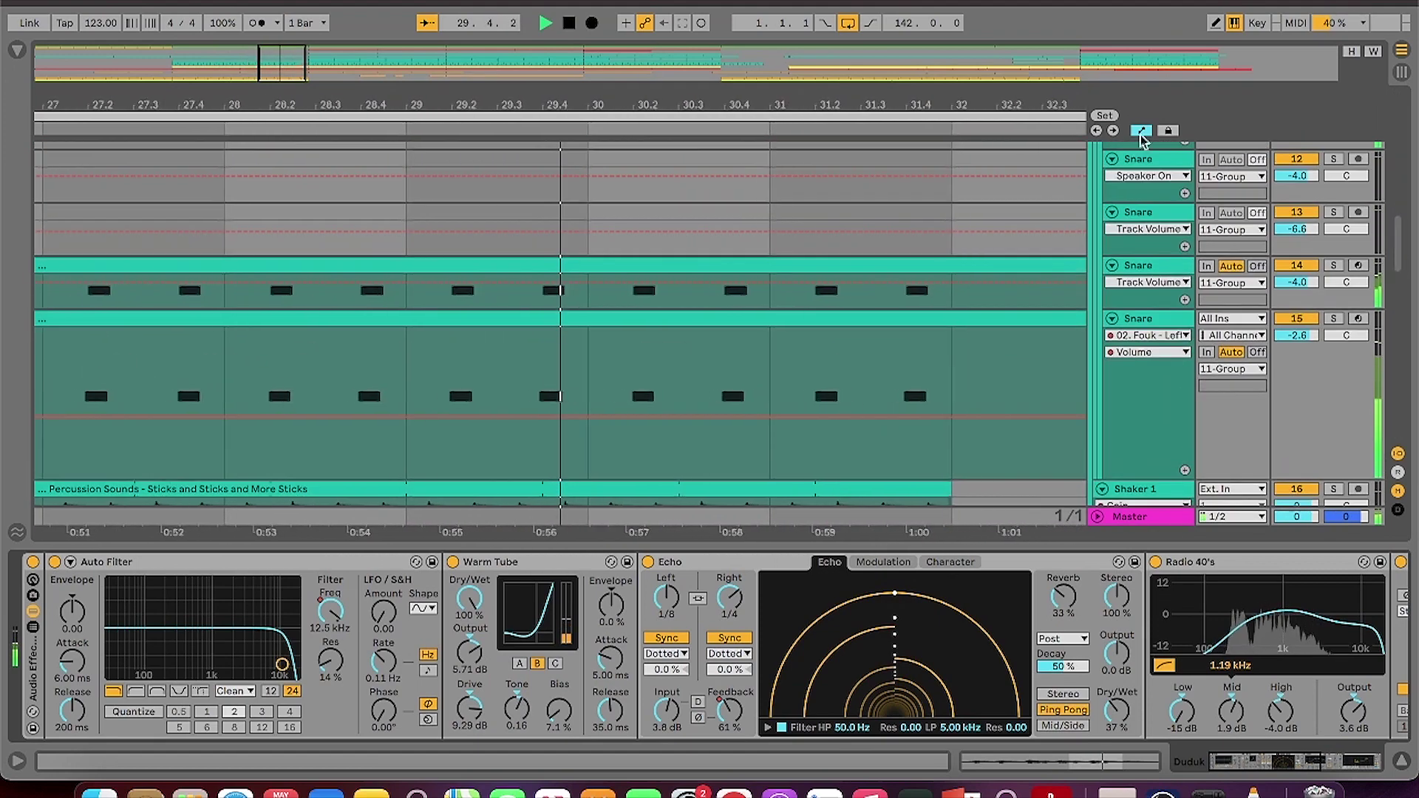
left_click_drag(287, 71, 287, 48)
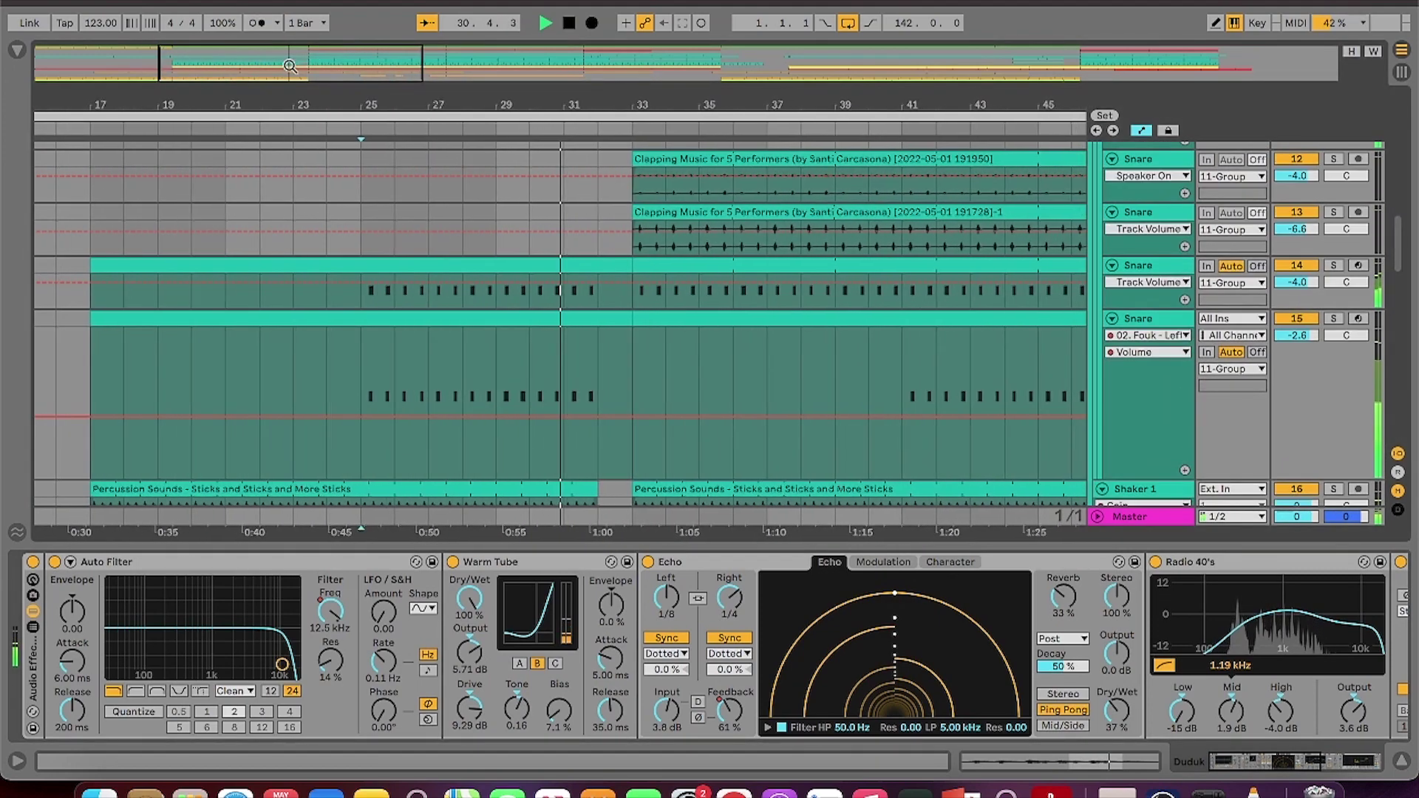
left_click_drag(1395, 264, 1418, 336)
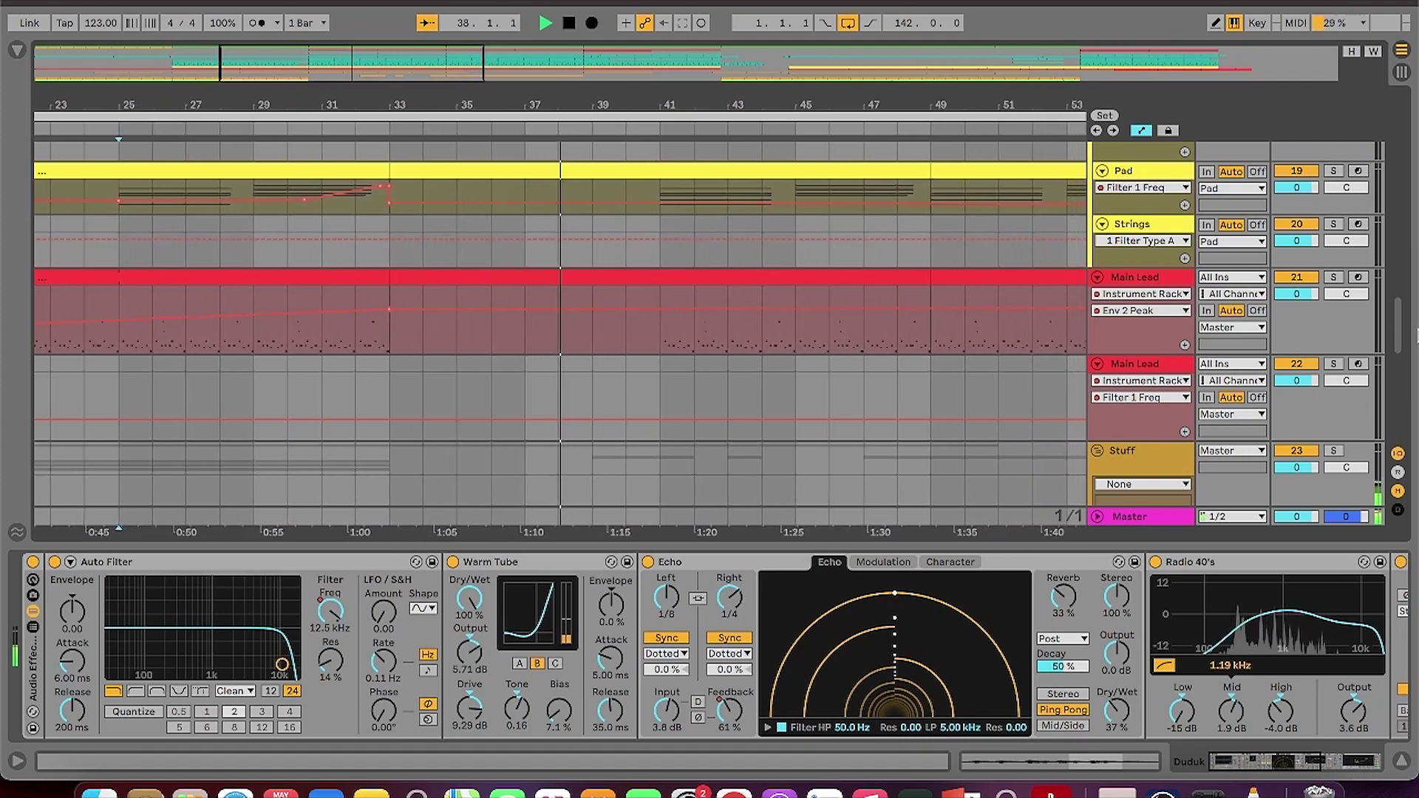
scroll(561, 325, "down", 10)
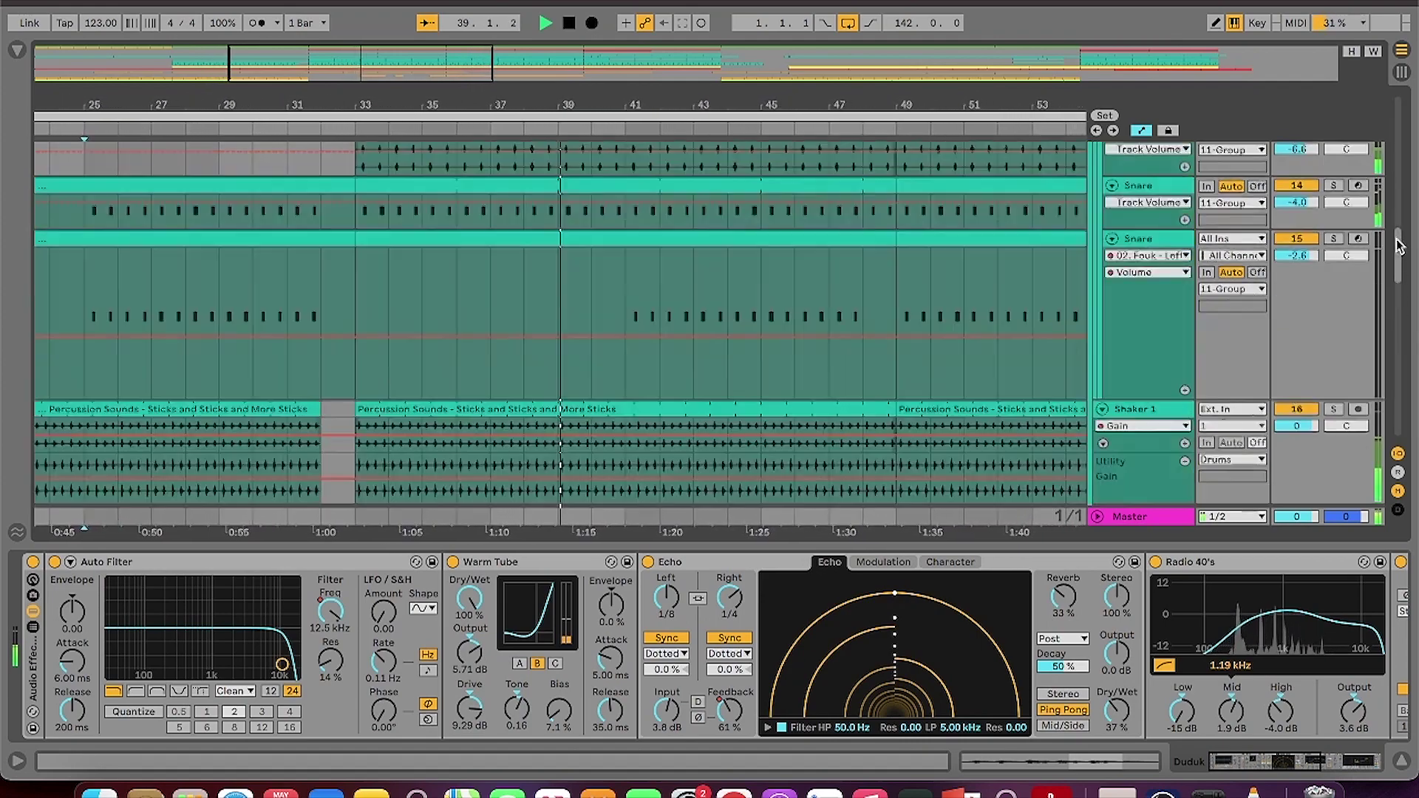
scroll(1402, 427, "down", 5)
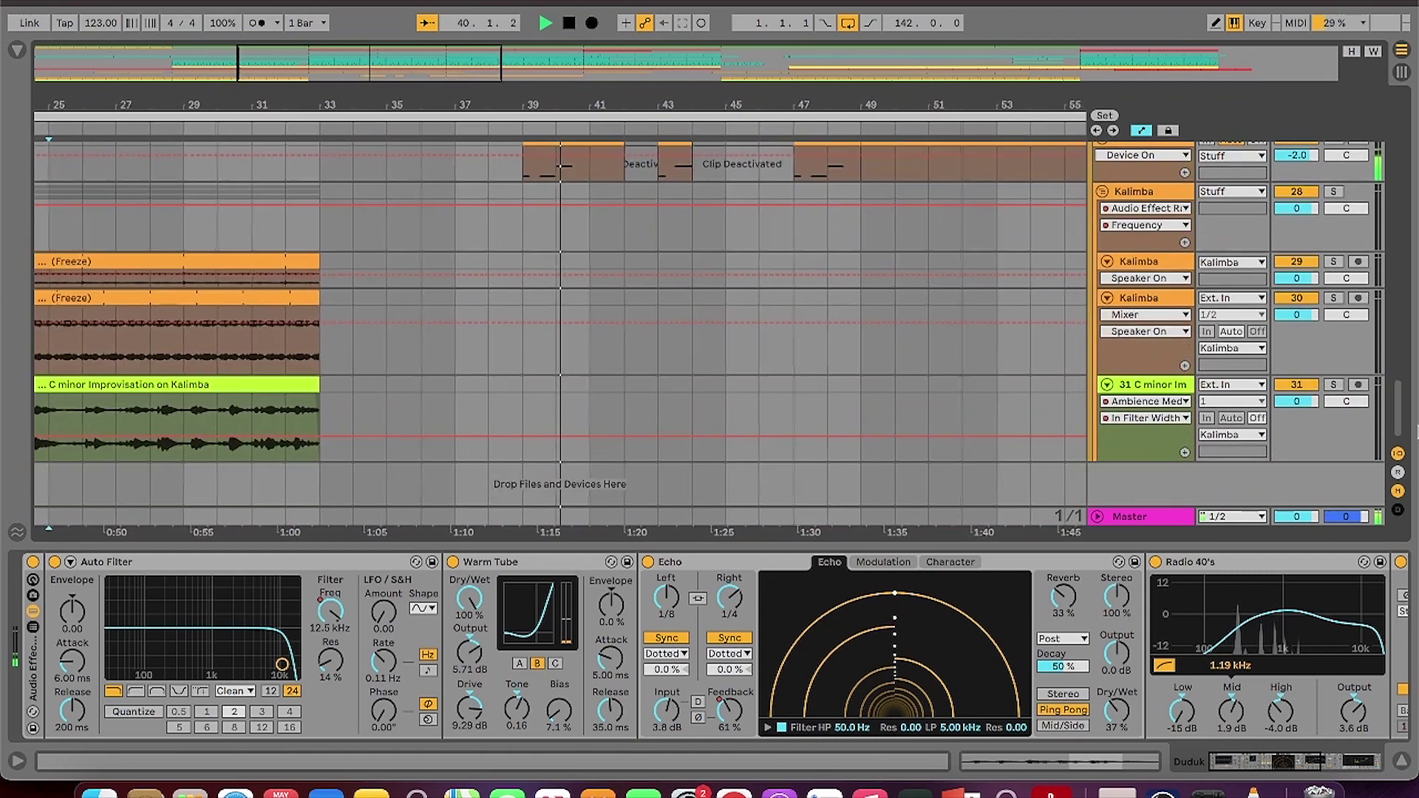
scroll(1403, 427, "up", 5)
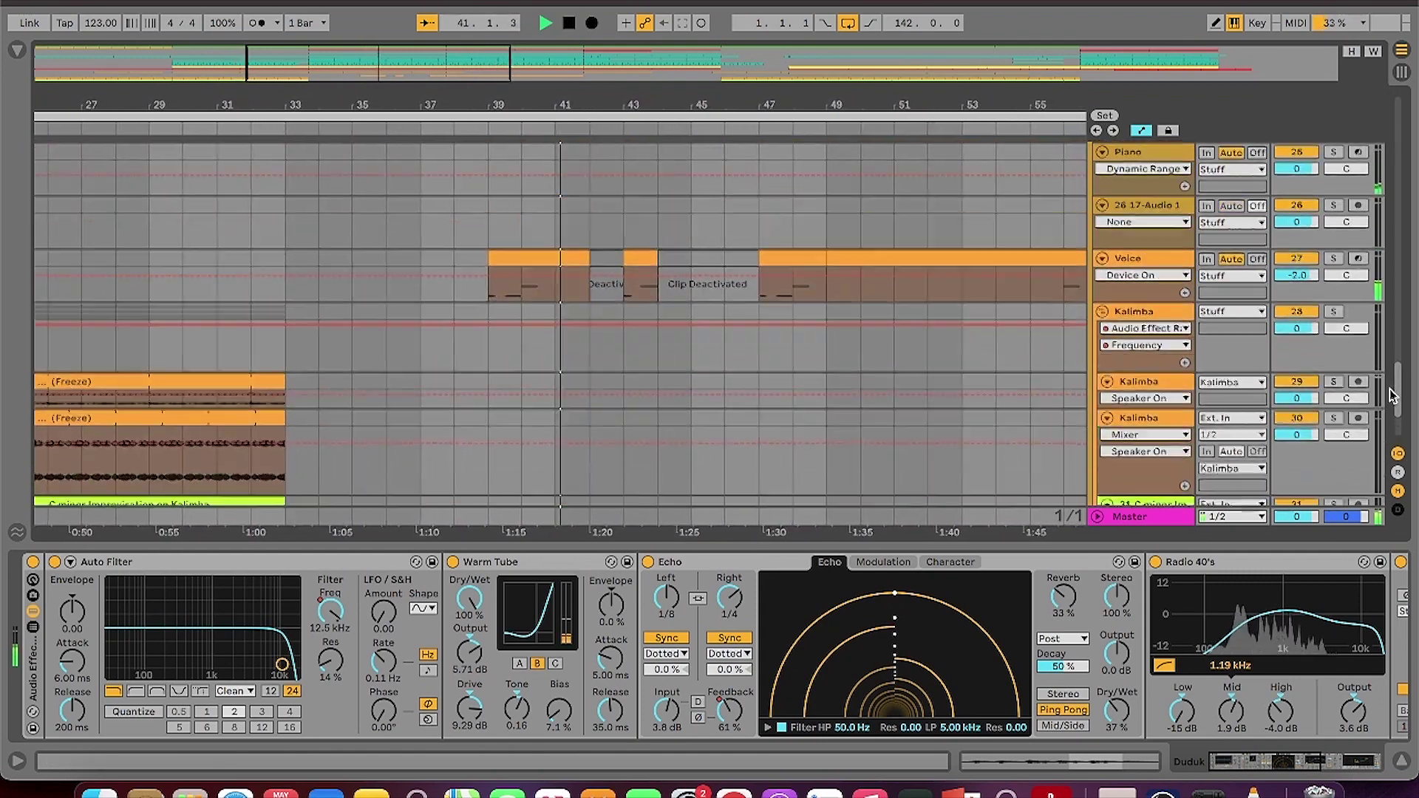
Deactivate the Voice clip at bars 39 to 42 and duplicate the Voice clip spanning bars 49 to 65.
left_click(490, 273)
key("0")
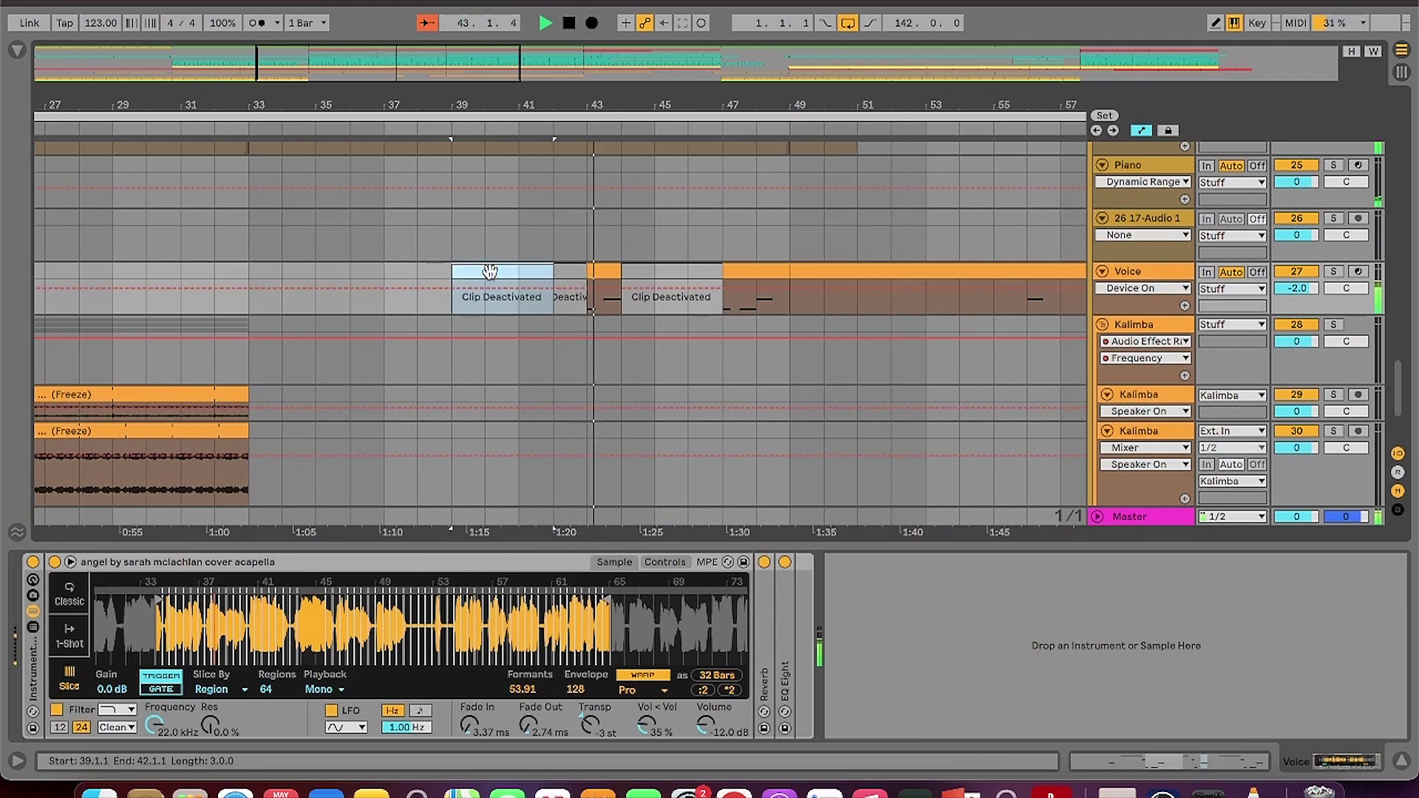
left_click_drag(444, 74, 565, 71)
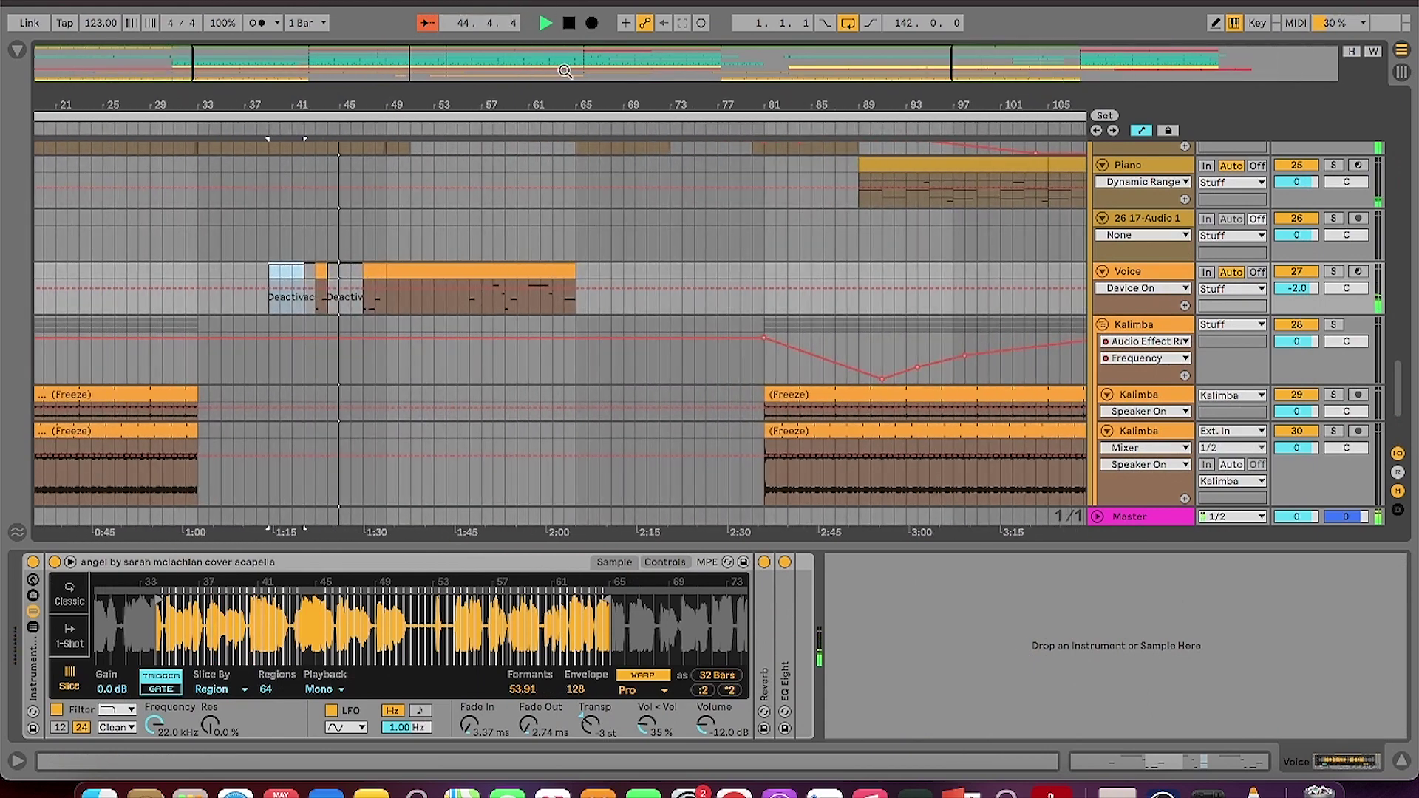
left_click(527, 287)
left_click(524, 273)
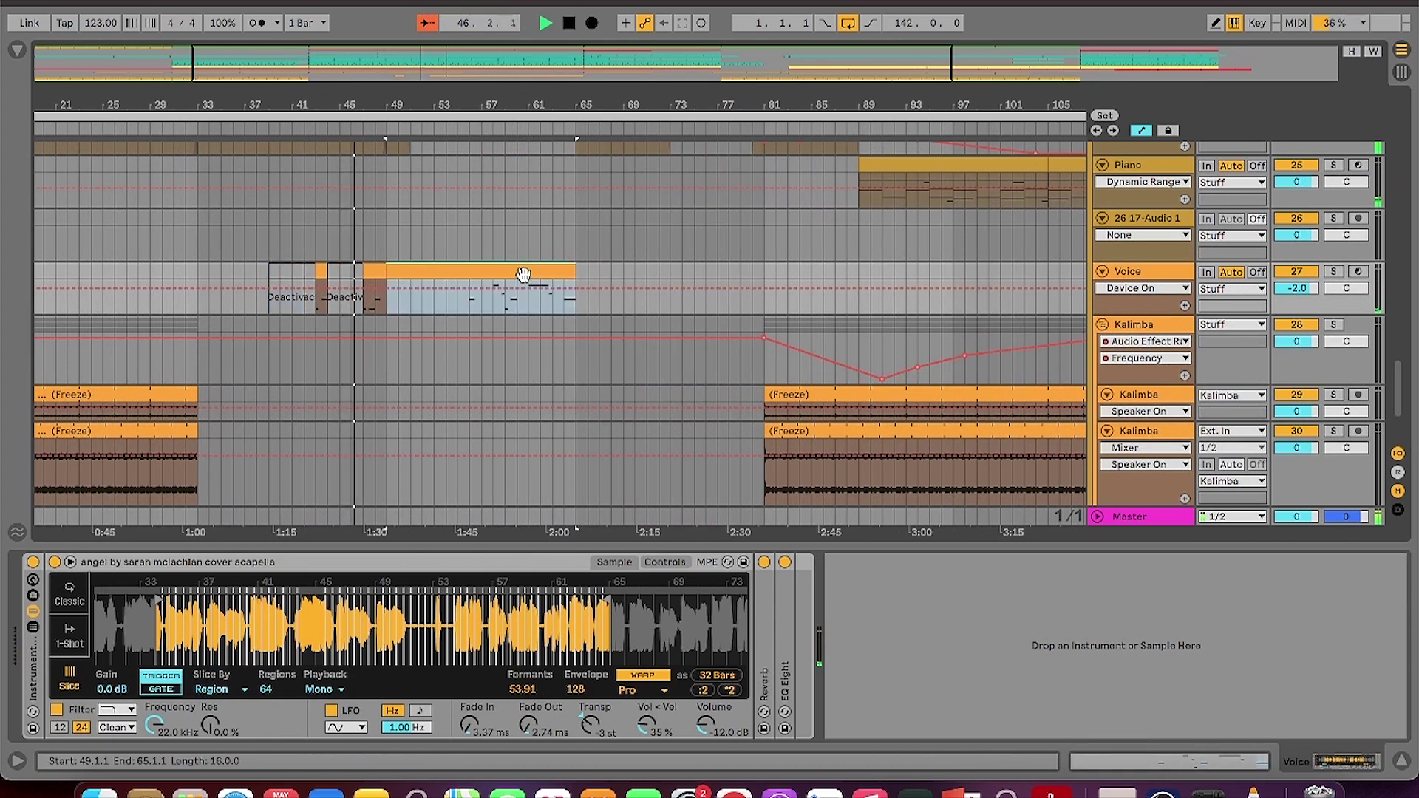
key("super+d")
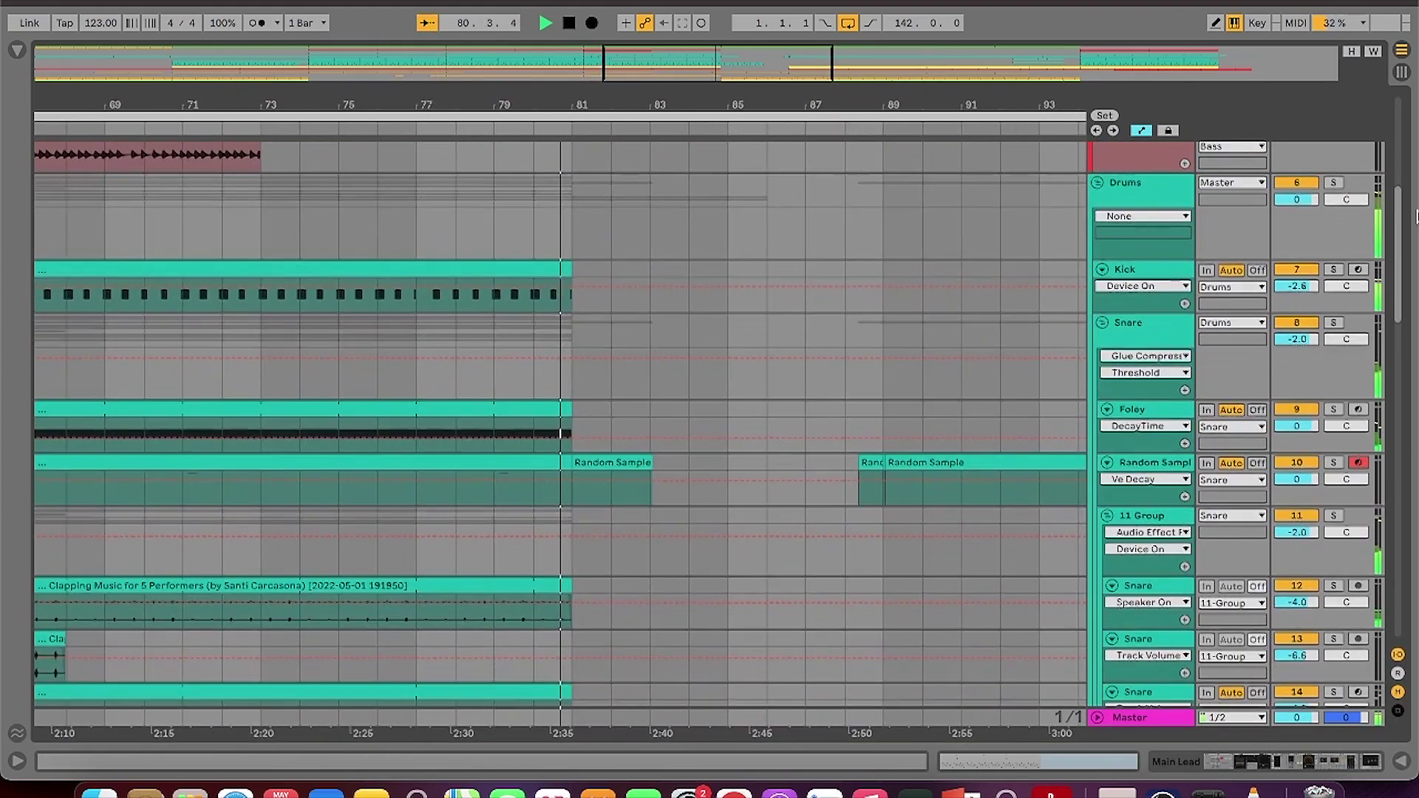
Examine the drum, shaker, pad and lead arrangement between bars 81 and 89, and show the Duduk track's effects chain.
scroll(562, 429, "down", 5)
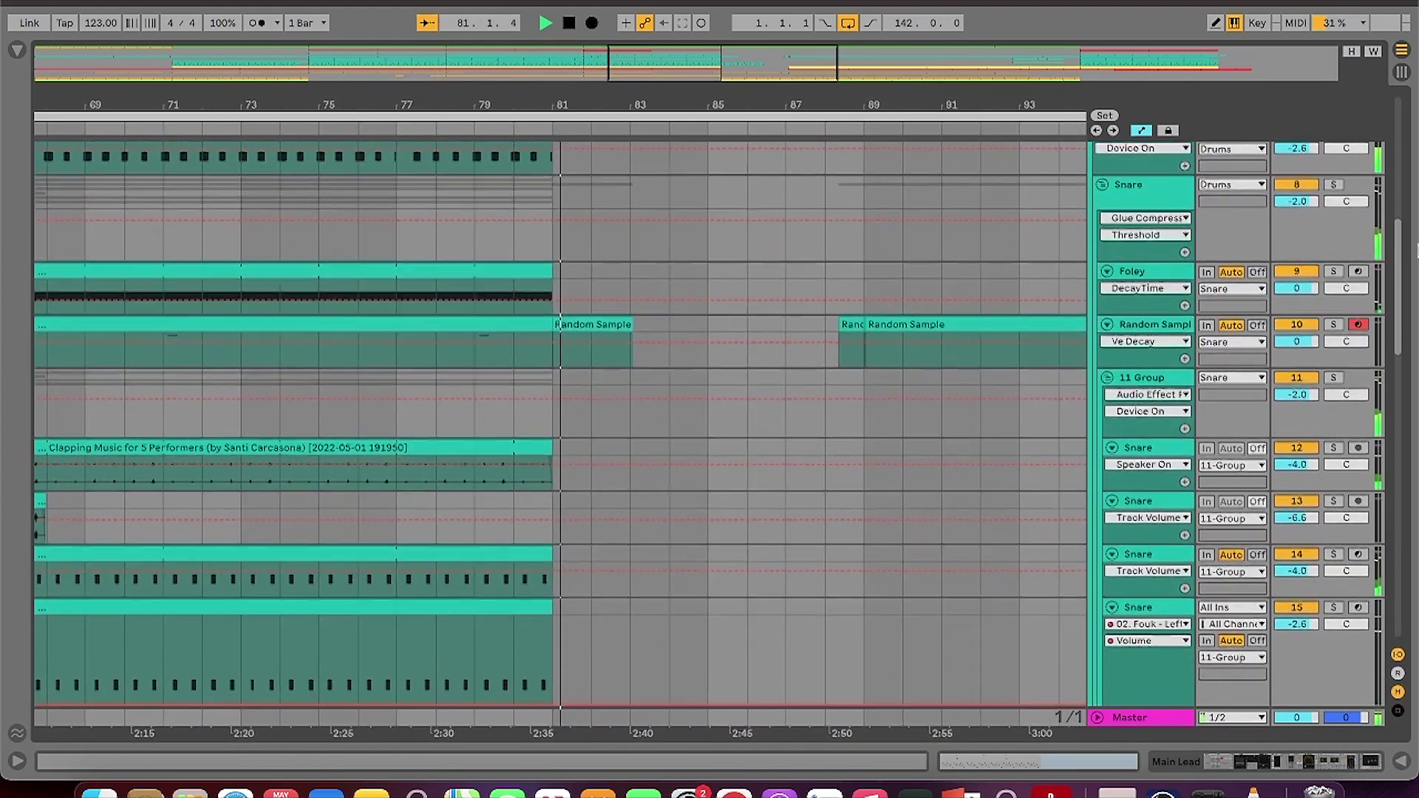
scroll(562, 425, "down", 5)
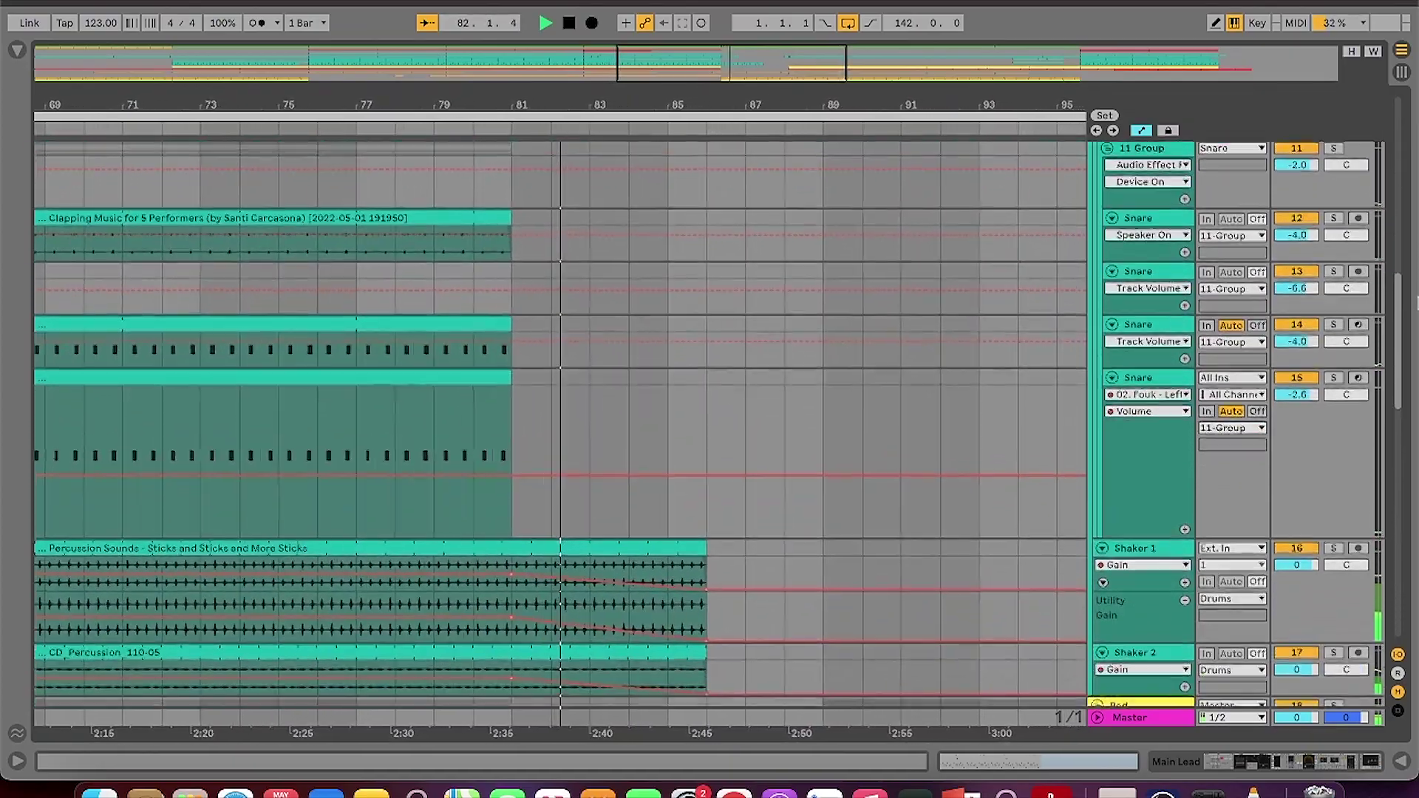
scroll(1408, 335, "down", 3)
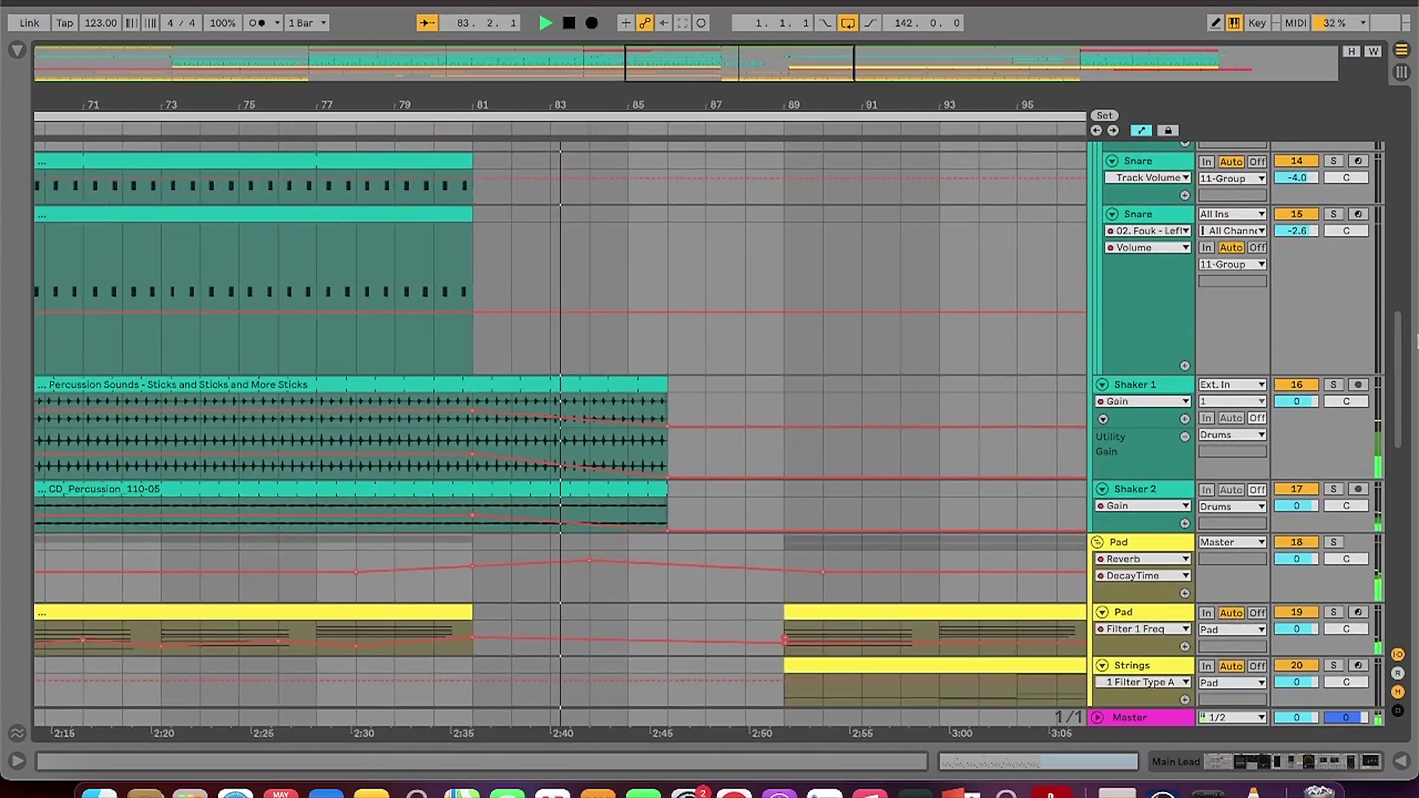
scroll(1409, 335, "down", 5)
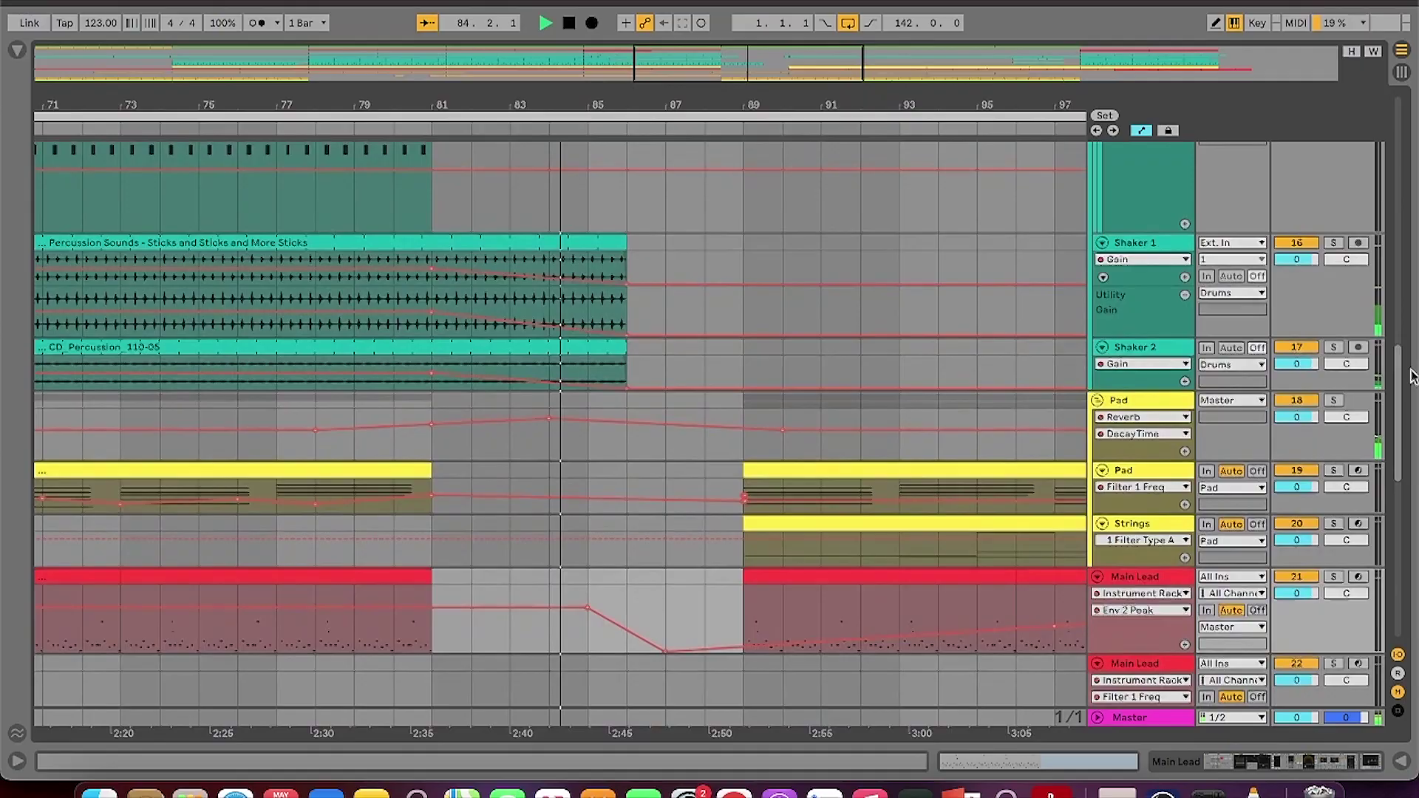
scroll(1416, 388, "down", 3)
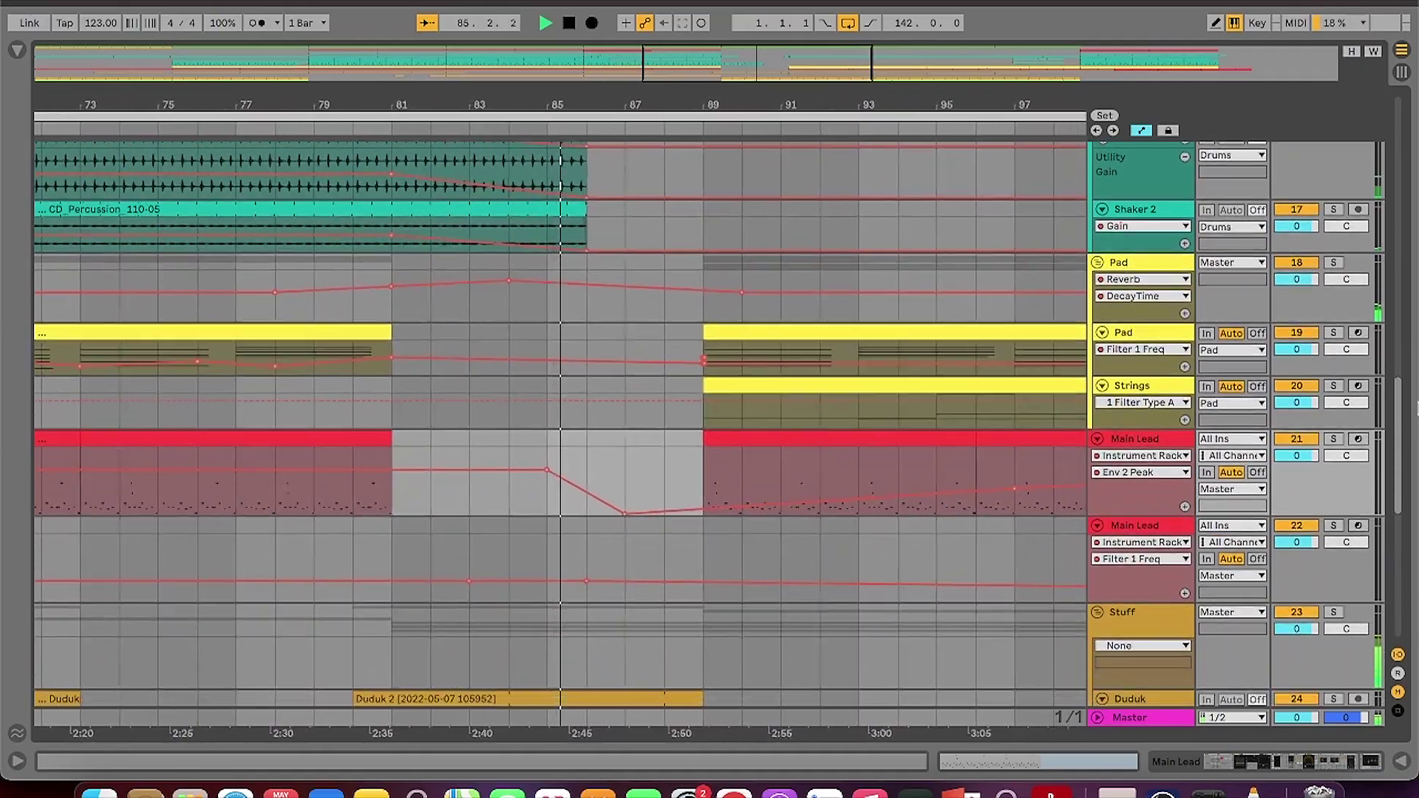
scroll(1416, 414, "down", 3)
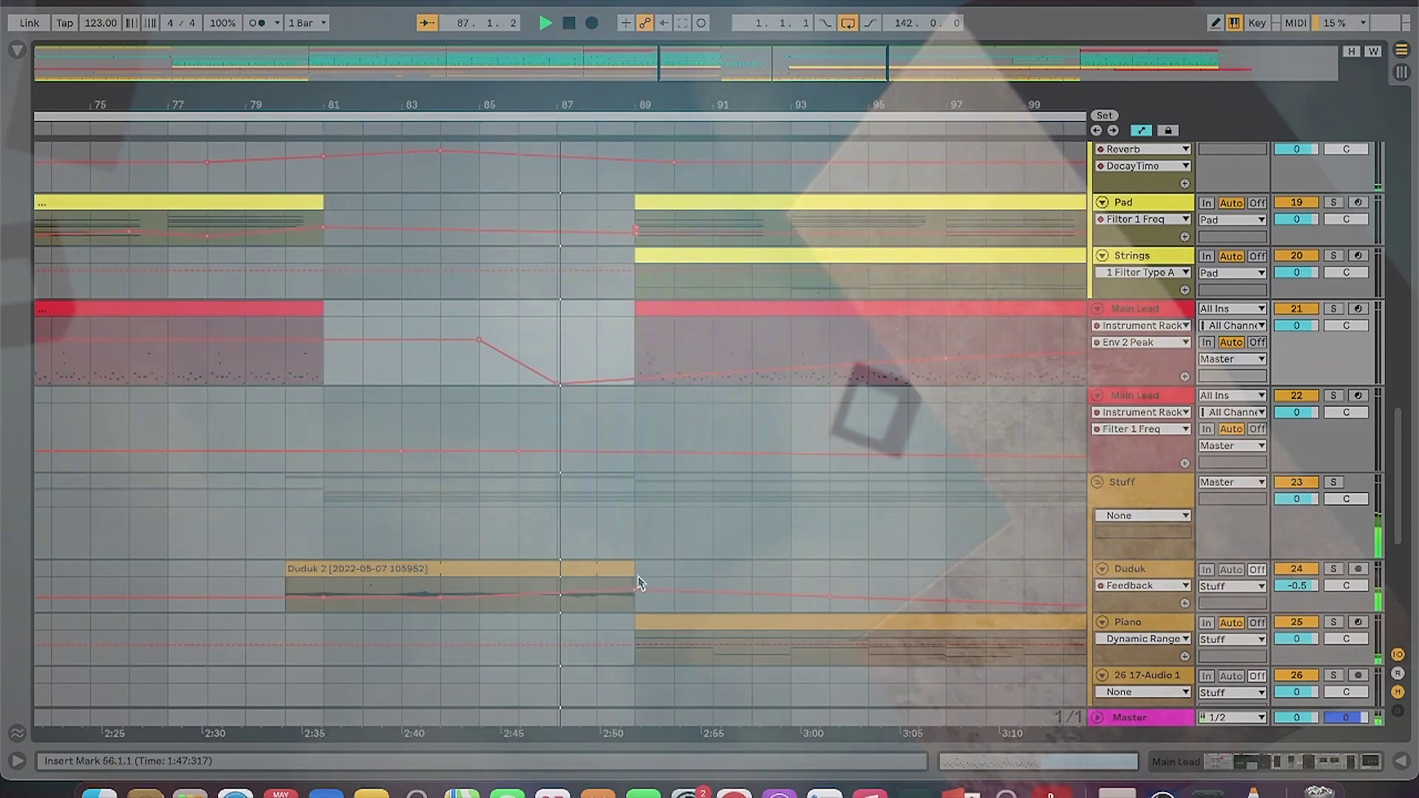
left_click(651, 576)
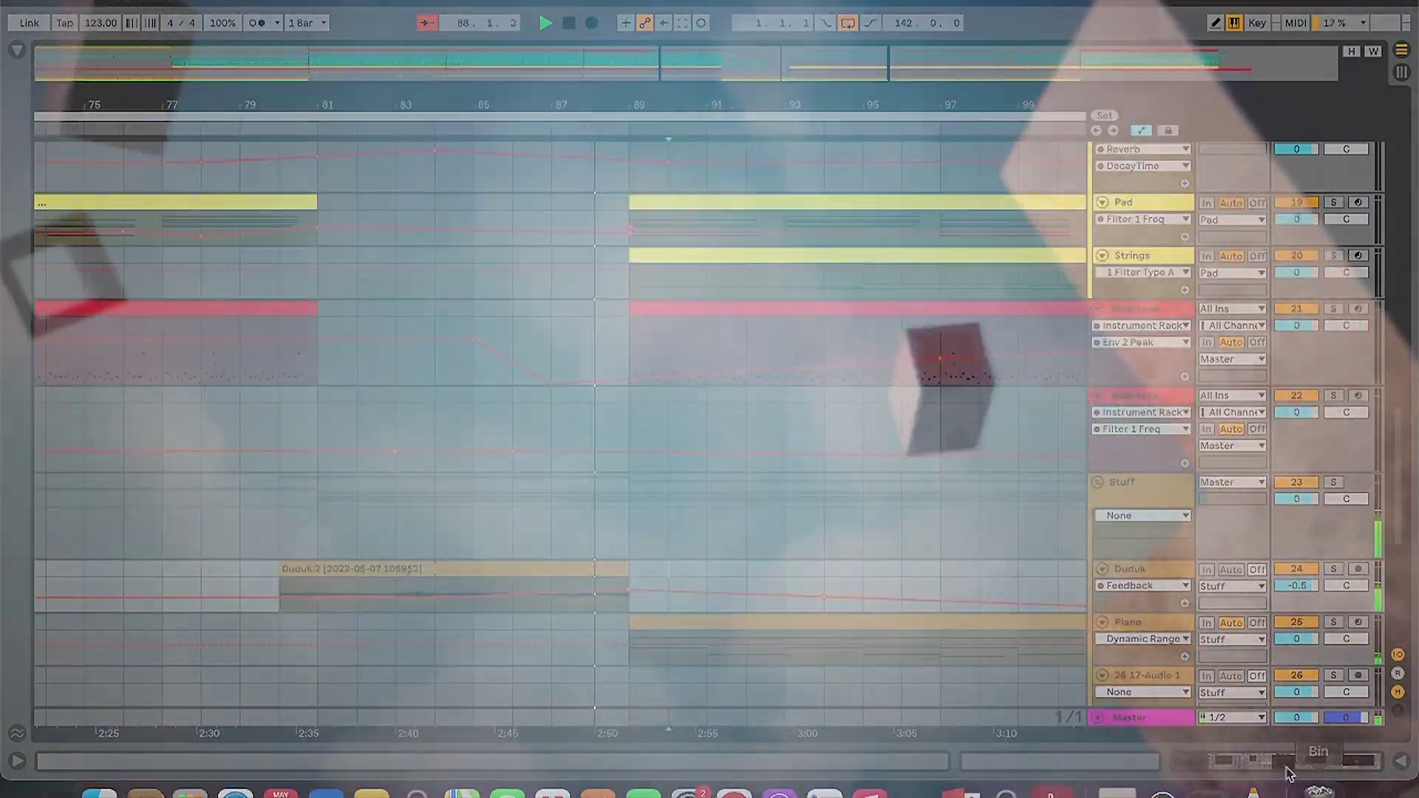
left_click(1284, 762)
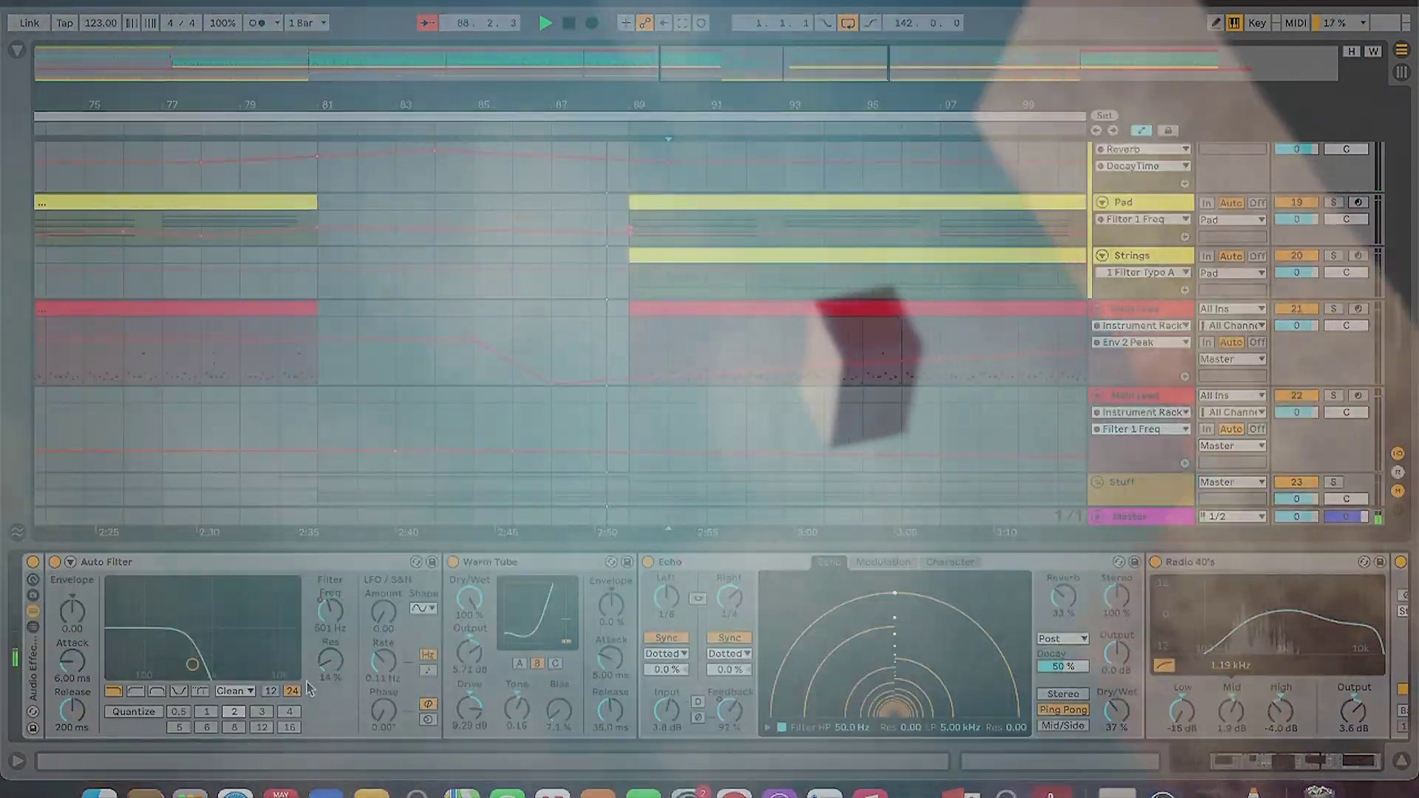